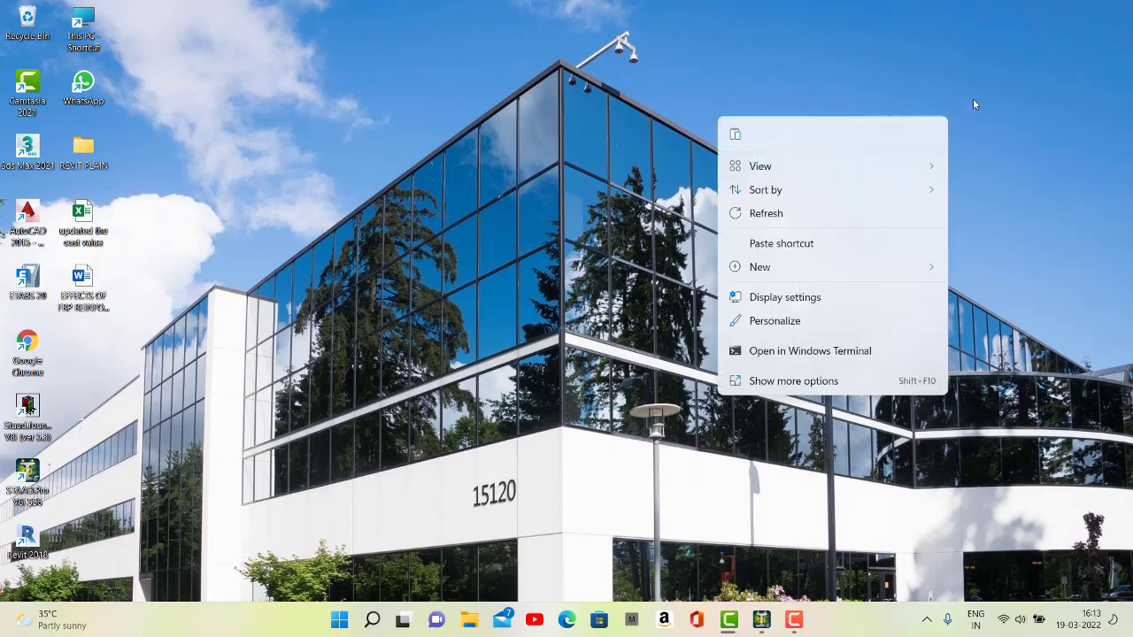
{"action": "left_click", "coordinate": [865, 213]}
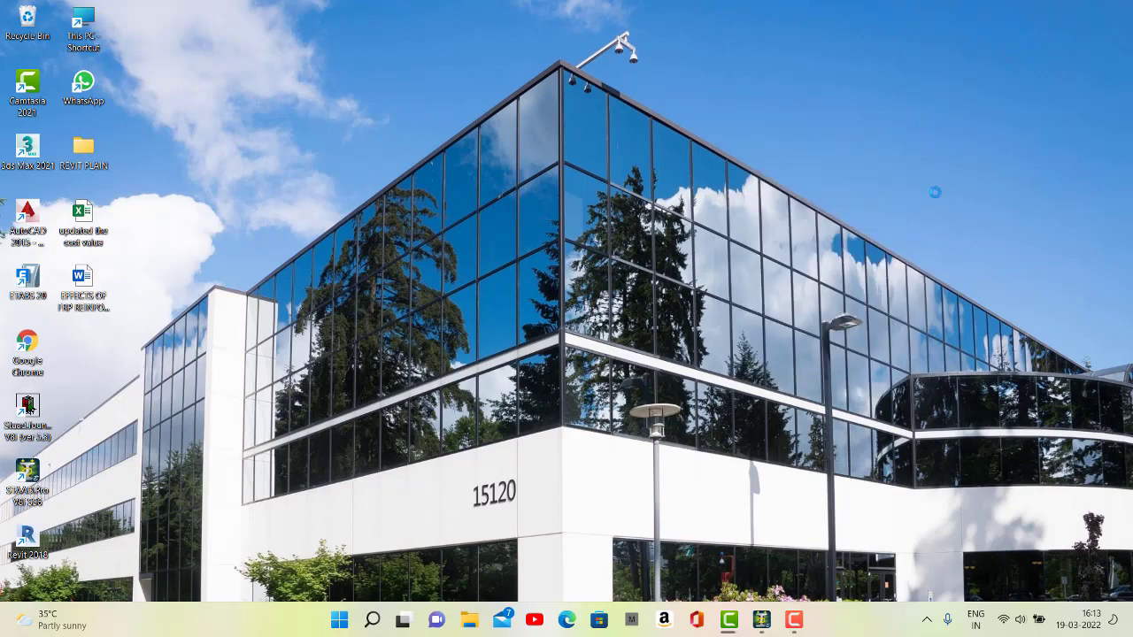
{"action": "right_click", "coordinate": [914, 107]}
{"action": "left_click", "coordinate": [868, 203]}
{"action": "right_click", "coordinate": [886, 207]}
{"action": "left_click", "coordinate": [819, 237]}
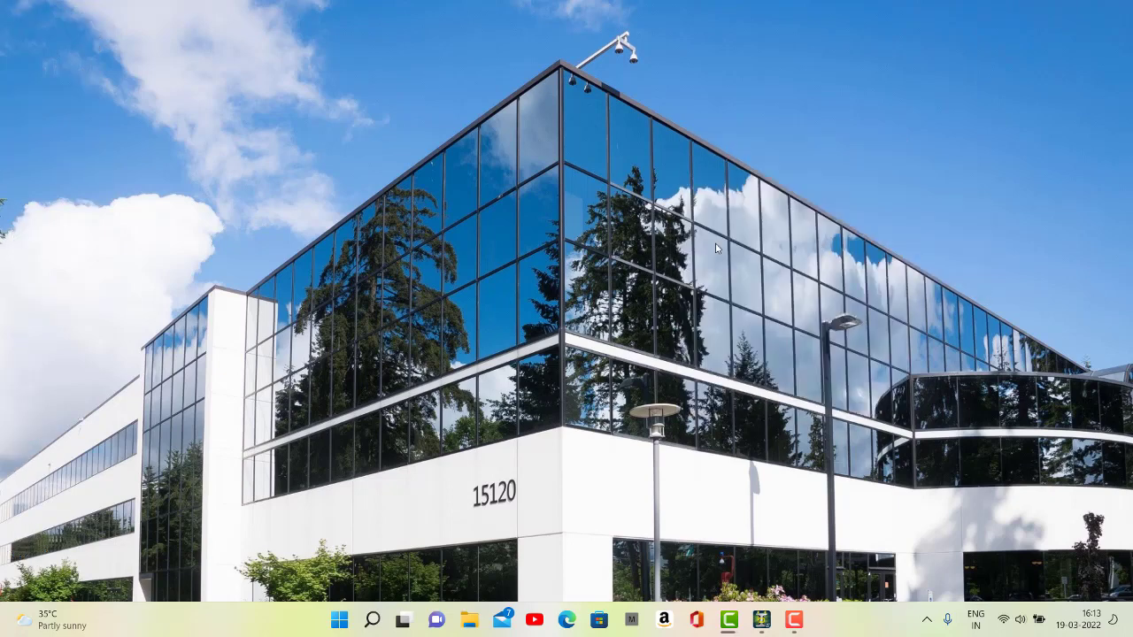
{"action": "right_click", "coordinate": [651, 247]}
{"action": "left_click", "coordinate": [684, 348]}
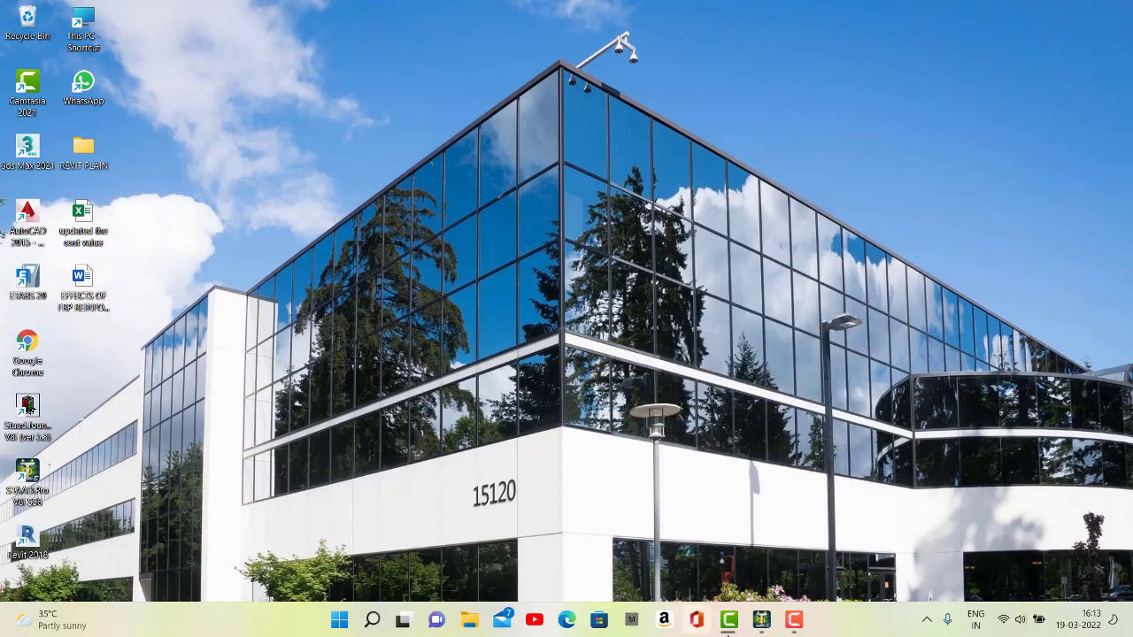
Switch to STAAD.Pro and start a new project with a Space structure
{"action": "left_click", "coordinate": [761, 619]}
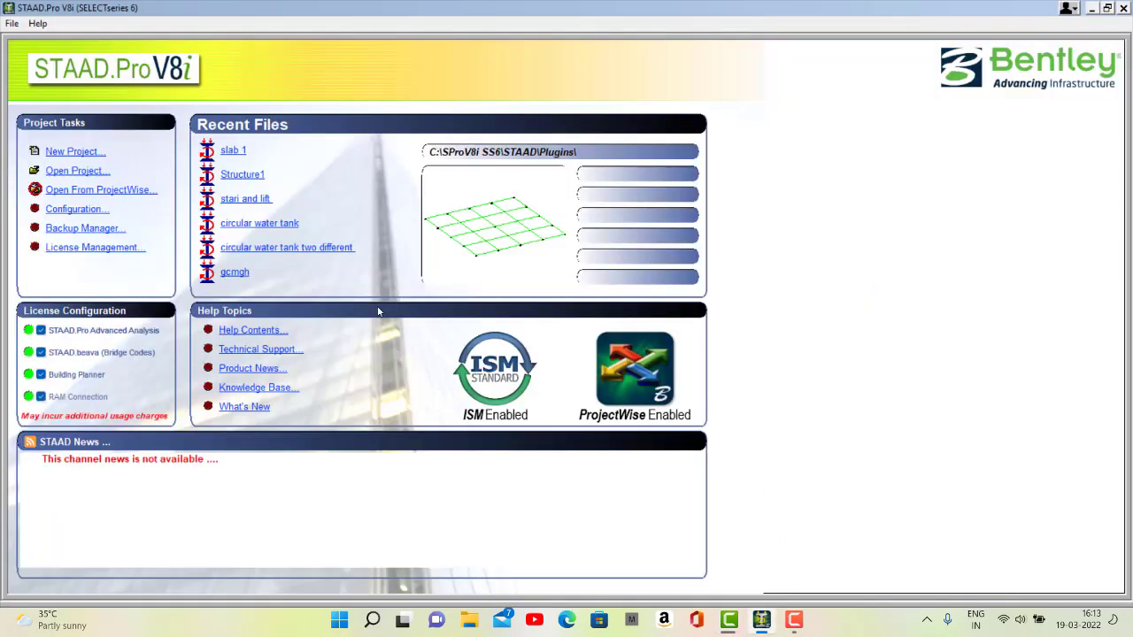
{"action": "left_click", "coordinate": [85, 156]}
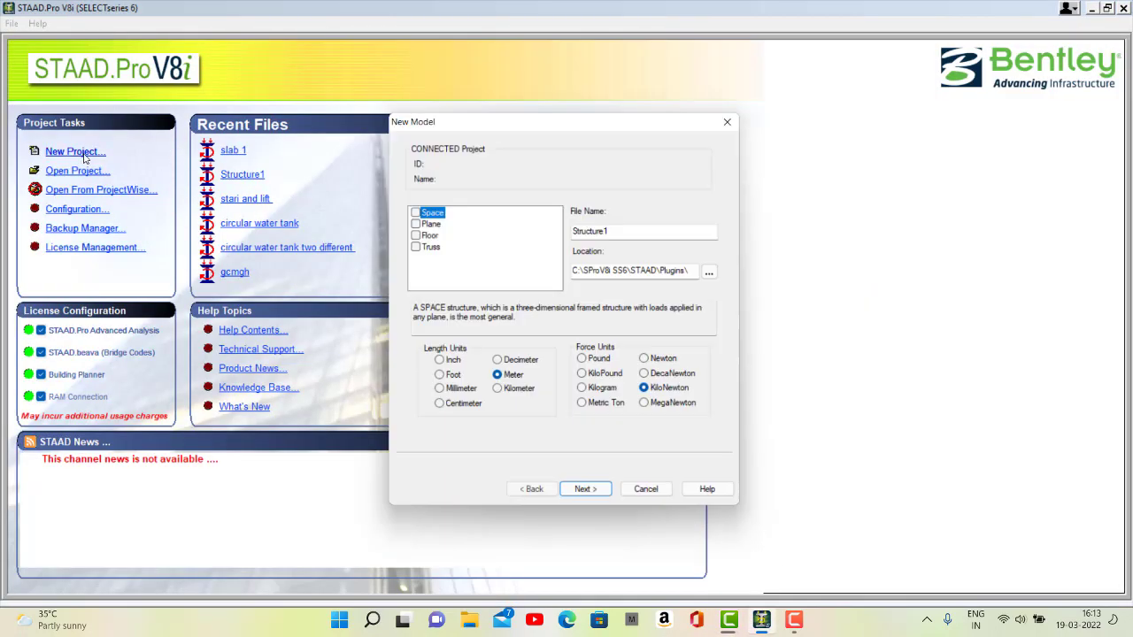
{"action": "left_click", "coordinate": [416, 212]}
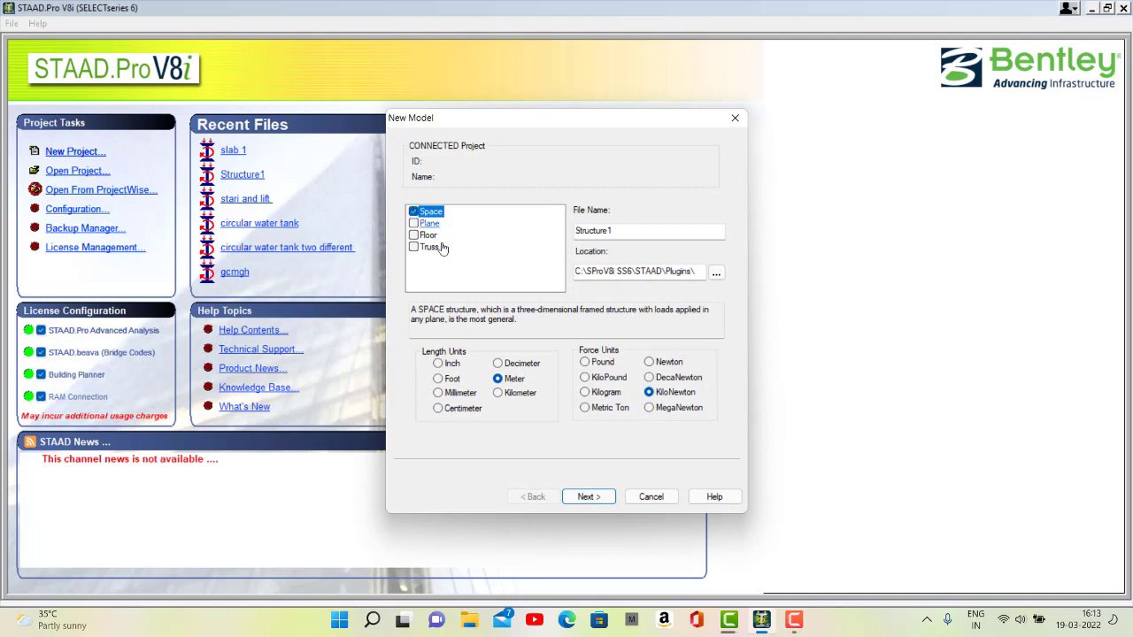
Name the model file "swimming pool 1" and finish the new model setup with the Add Beam option
{"action": "left_click", "coordinate": [794, 620]}
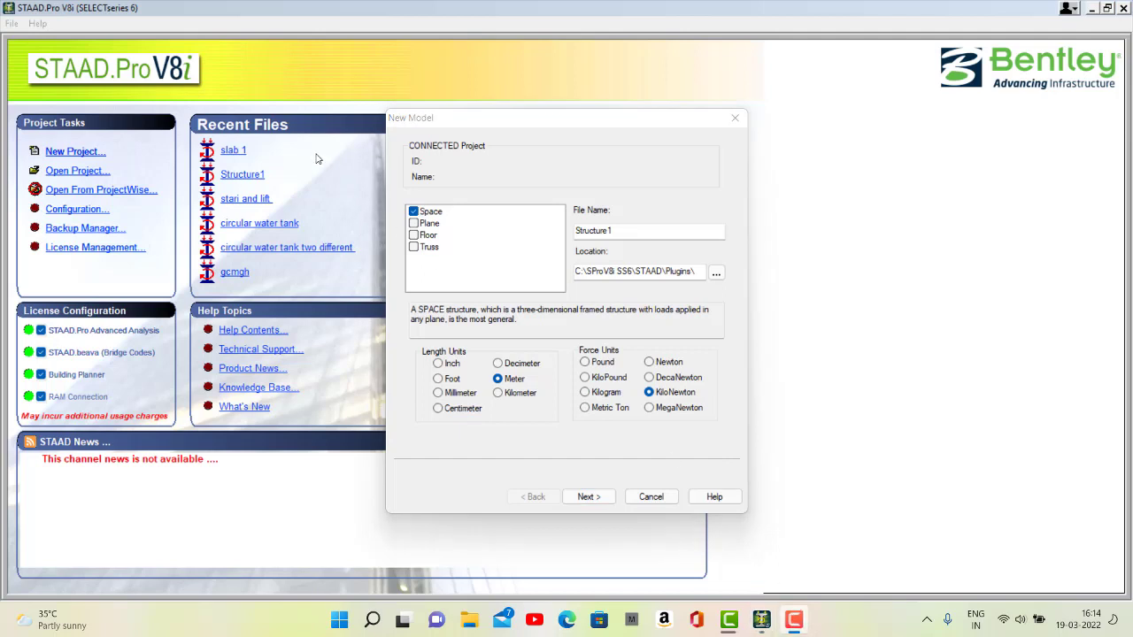
{"action": "left_click", "coordinate": [485, 226]}
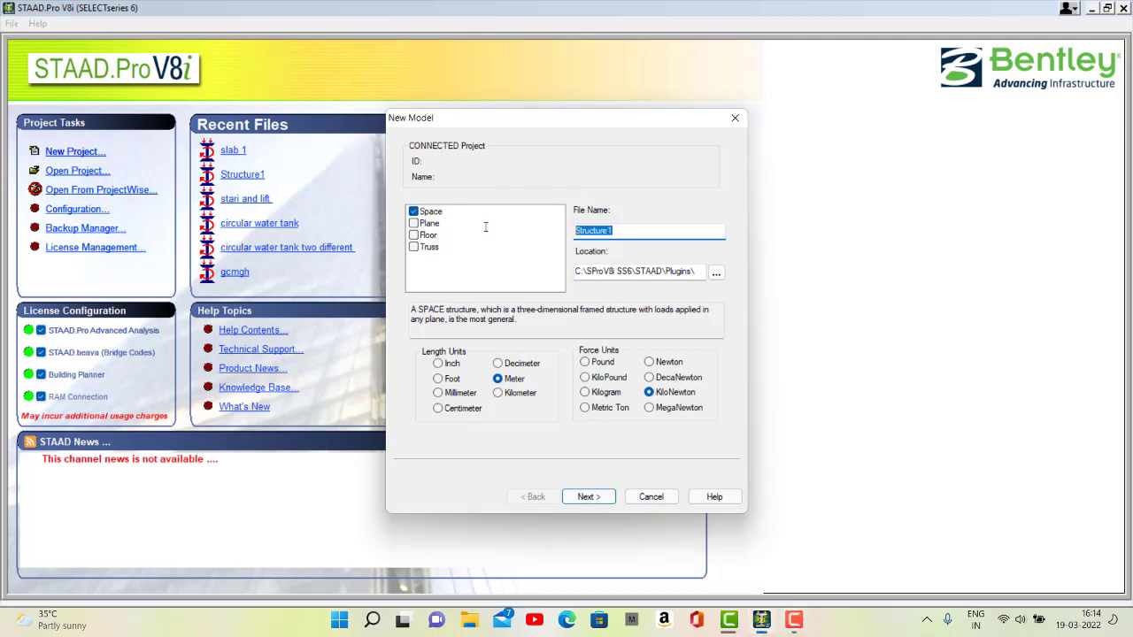
{"action": "key", "text": "BackSpace"}
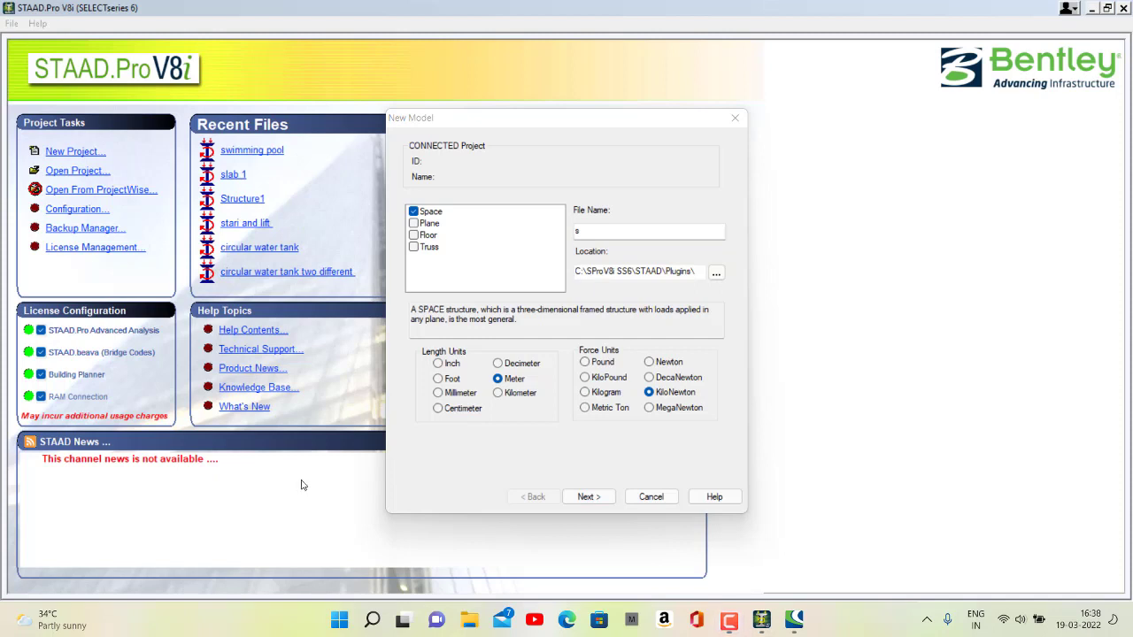
{"action": "left_click", "coordinate": [587, 230]}
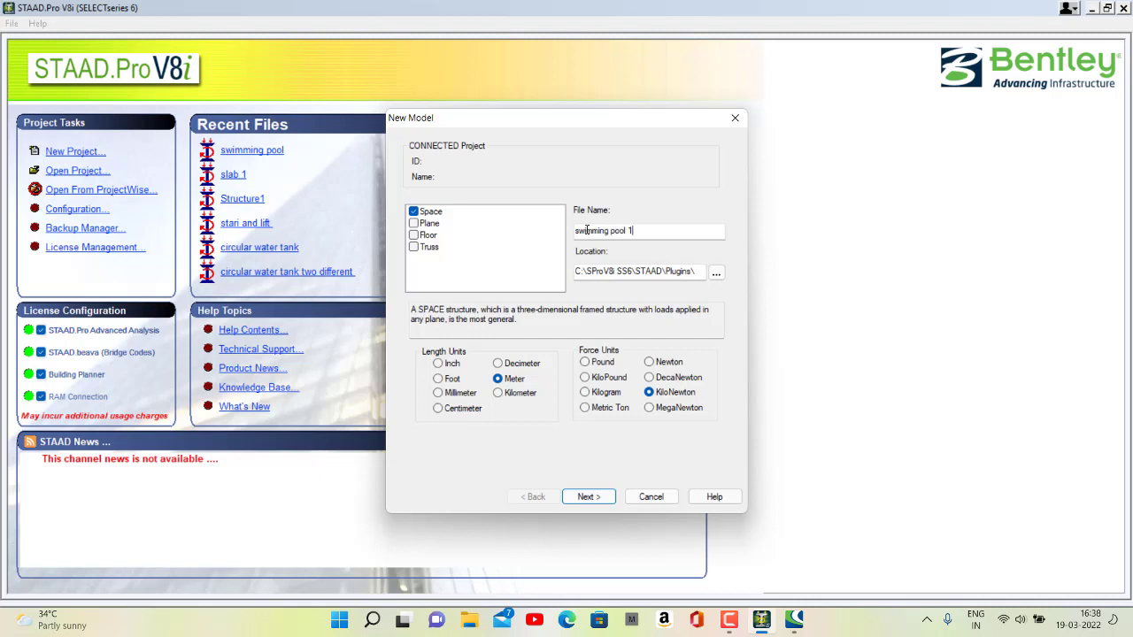
{"action": "left_click", "coordinate": [591, 495]}
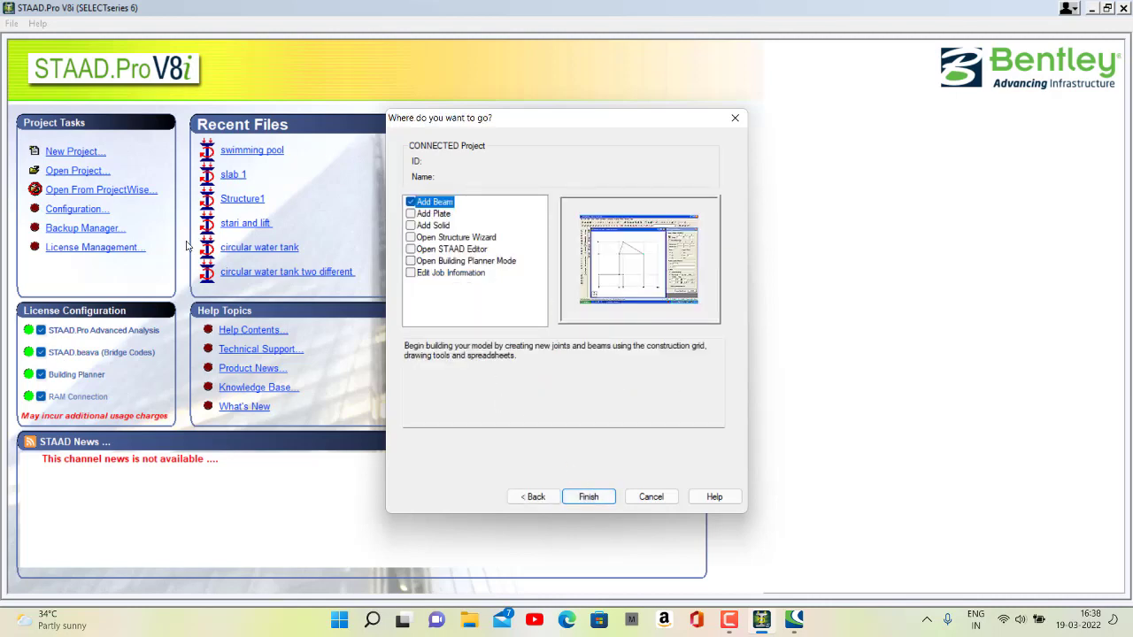
{"action": "left_click", "coordinate": [591, 500]}
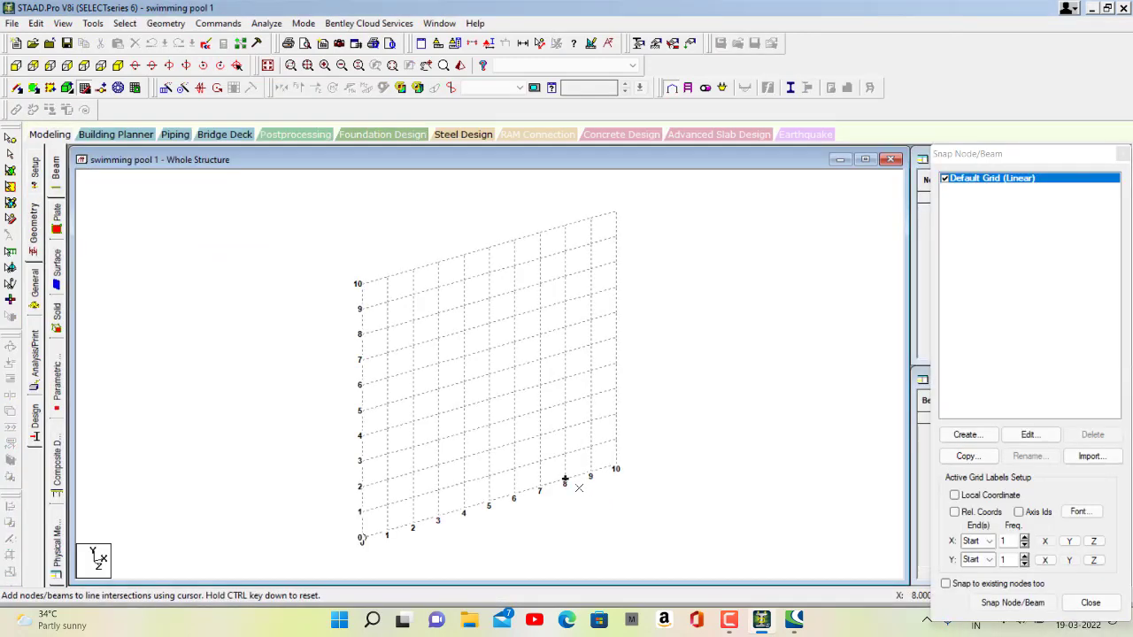
Run the Structure Wizard and choose the Bay Frame prototype from the Frame Models
{"action": "left_click", "coordinate": [16, 65]}
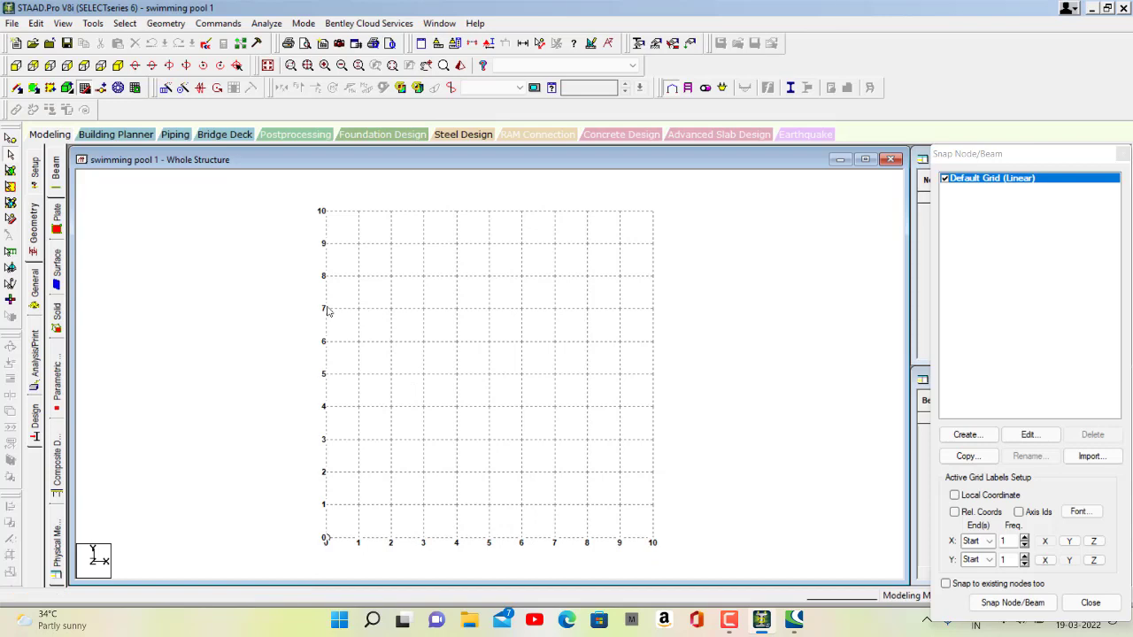
{"action": "left_click", "coordinate": [165, 23]}
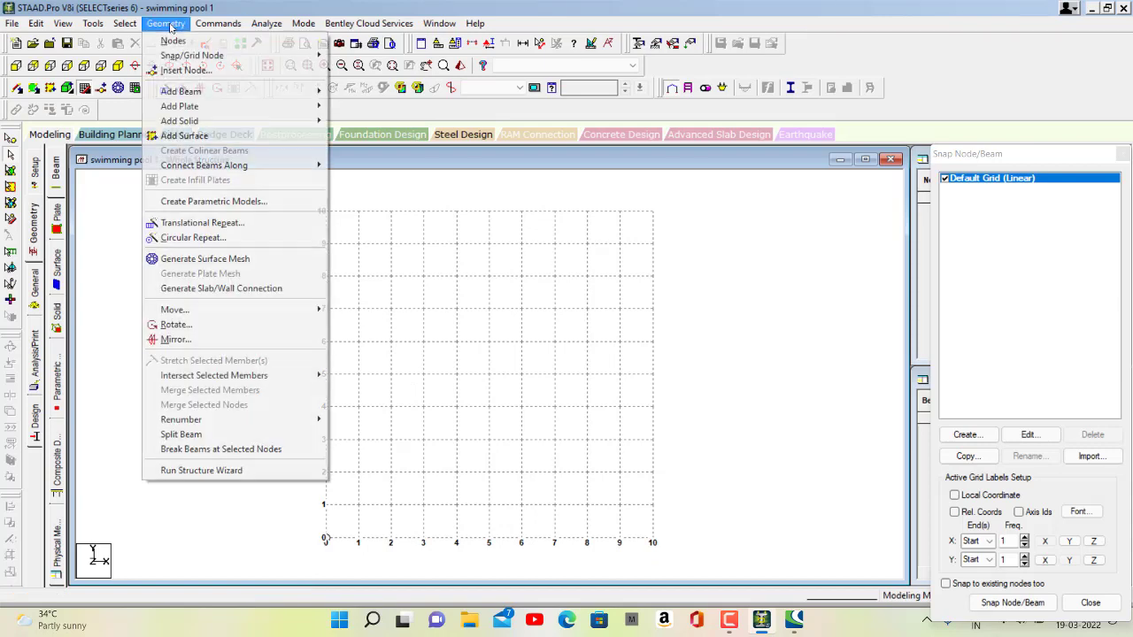
{"action": "left_click", "coordinate": [173, 474]}
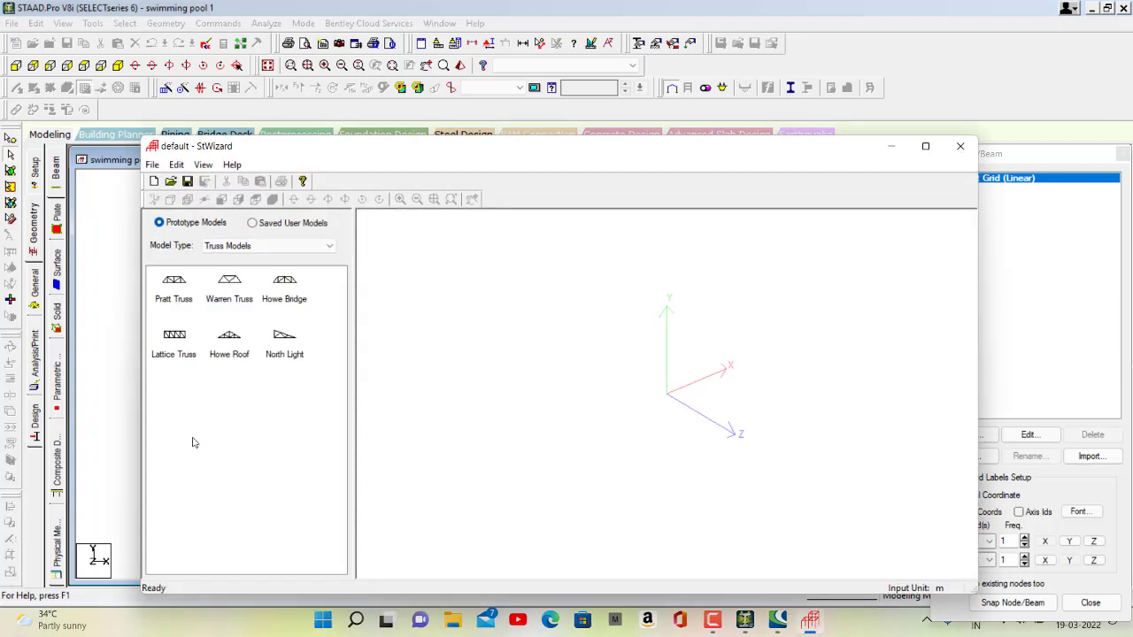
{"action": "left_click", "coordinate": [266, 246]}
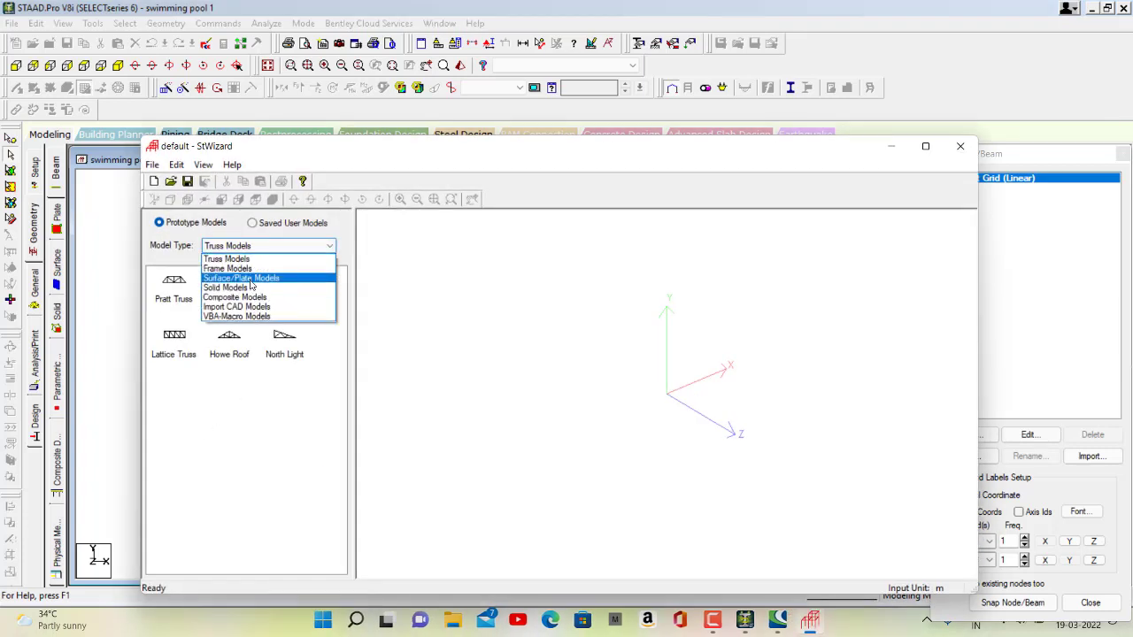
{"action": "left_click", "coordinate": [228, 268]}
{"action": "left_click", "coordinate": [174, 283]}
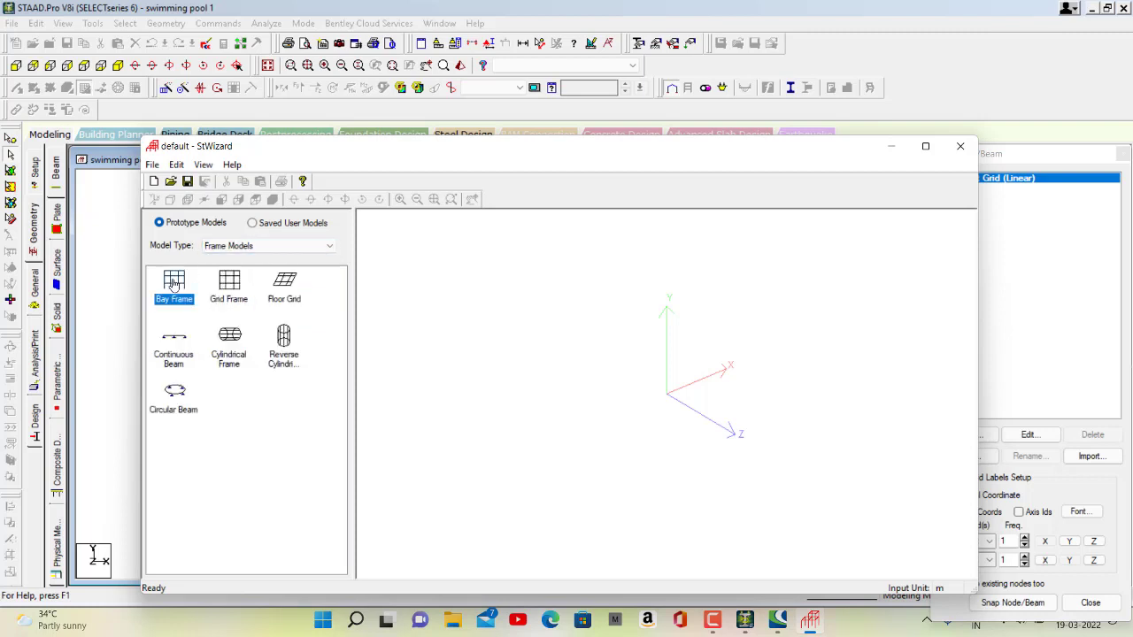
{"action": "double_click", "coordinate": [174, 283]}
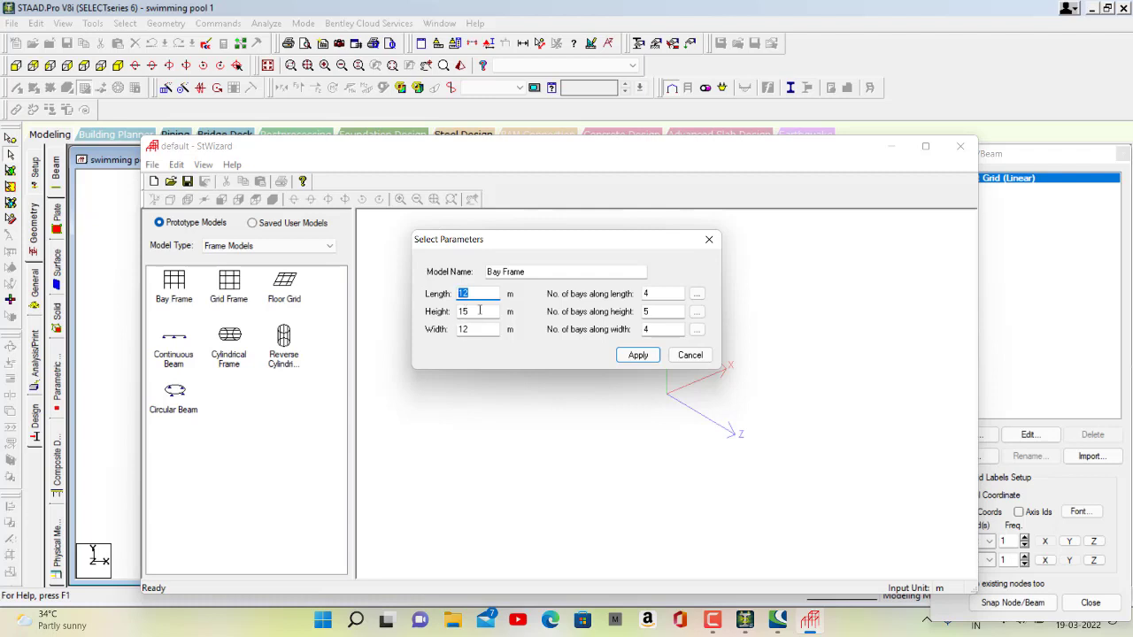
Generate a bay frame 12 m long, 5 m high and 12 m wide with one bay in each direction
{"action": "key", "text": "Tab"}
{"action": "double_click", "coordinate": [655, 310]}
{"action": "double_click", "coordinate": [652, 293]}
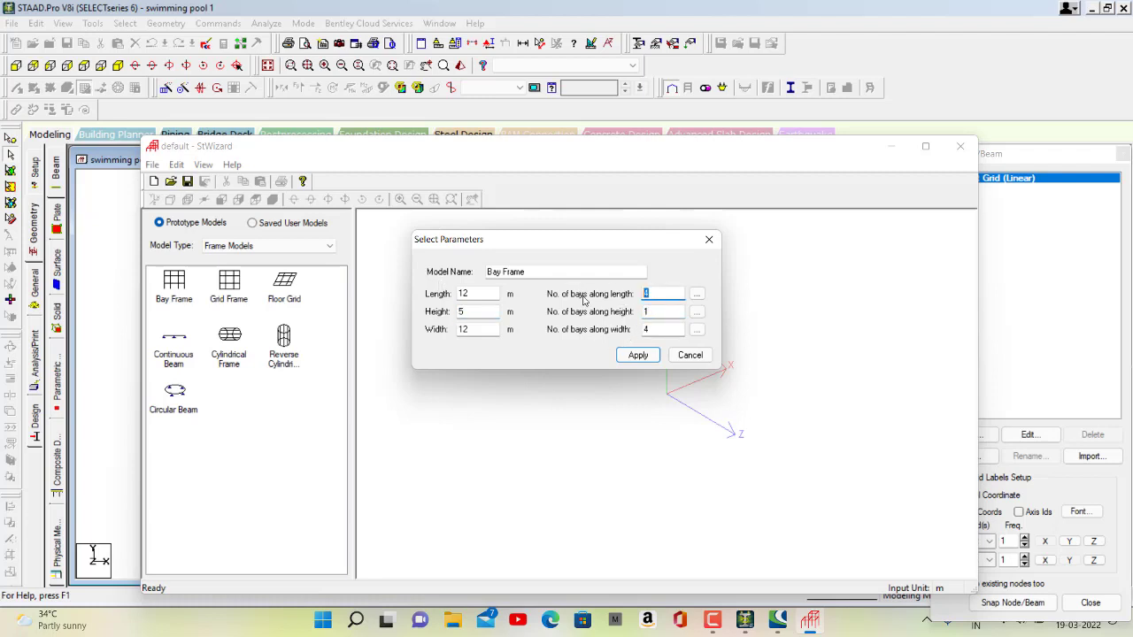
{"action": "double_click", "coordinate": [646, 330]}
{"action": "left_click", "coordinate": [639, 356]}
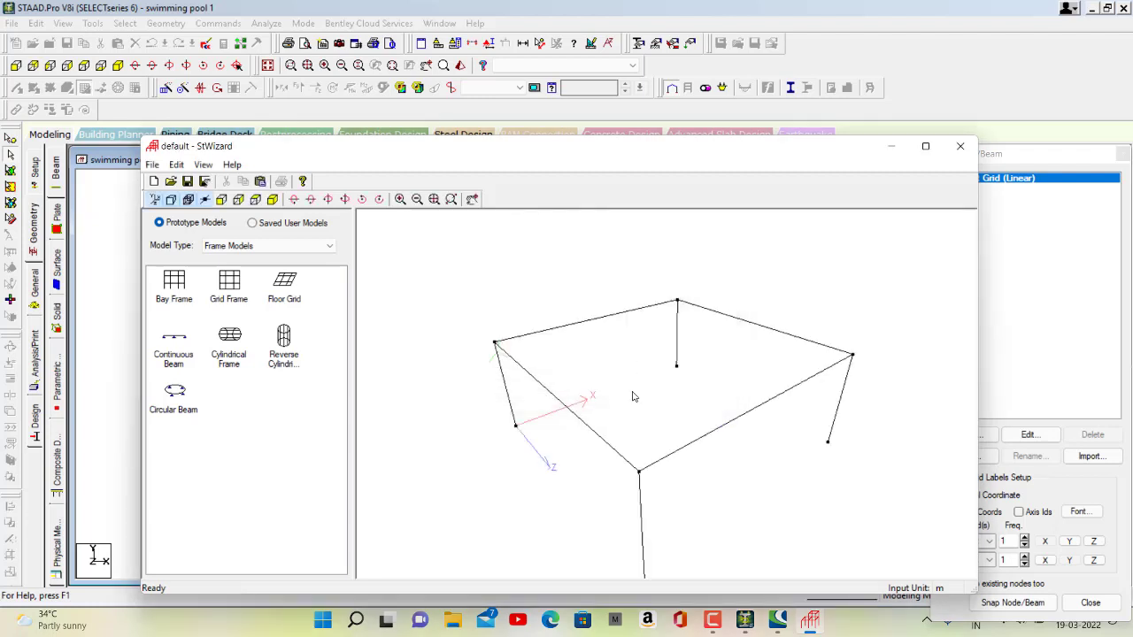
Transfer the bay frame into the STAAD.Pro model at X, Y, Z = 0 and hide the snap grid
{"action": "left_click", "coordinate": [959, 146]}
{"action": "left_click", "coordinate": [599, 340]}
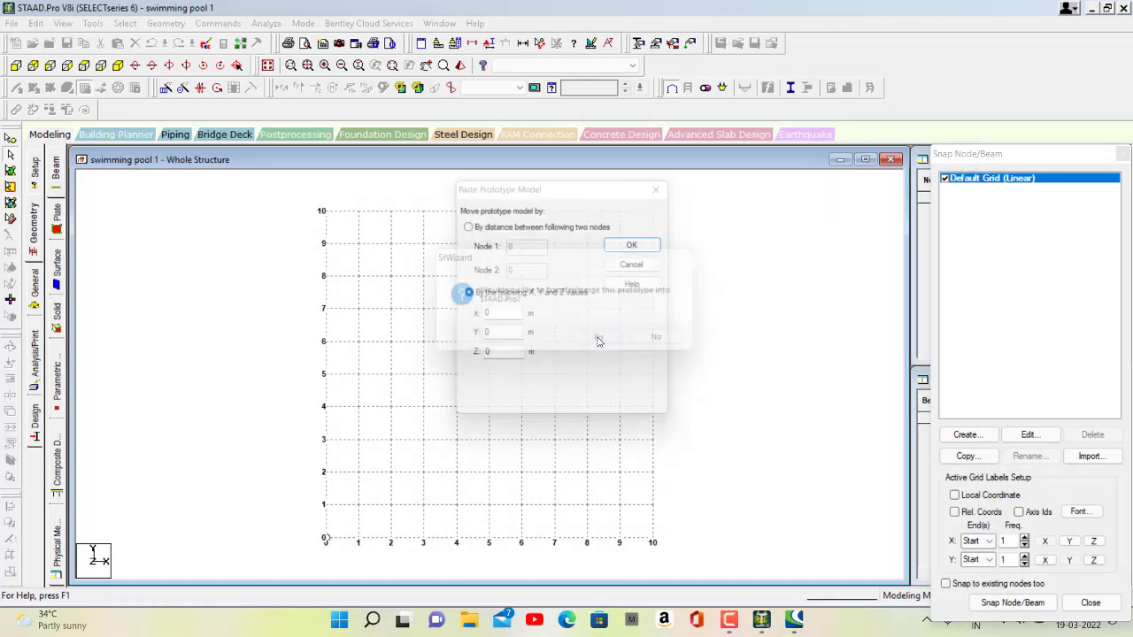
{"action": "left_click", "coordinate": [639, 245]}
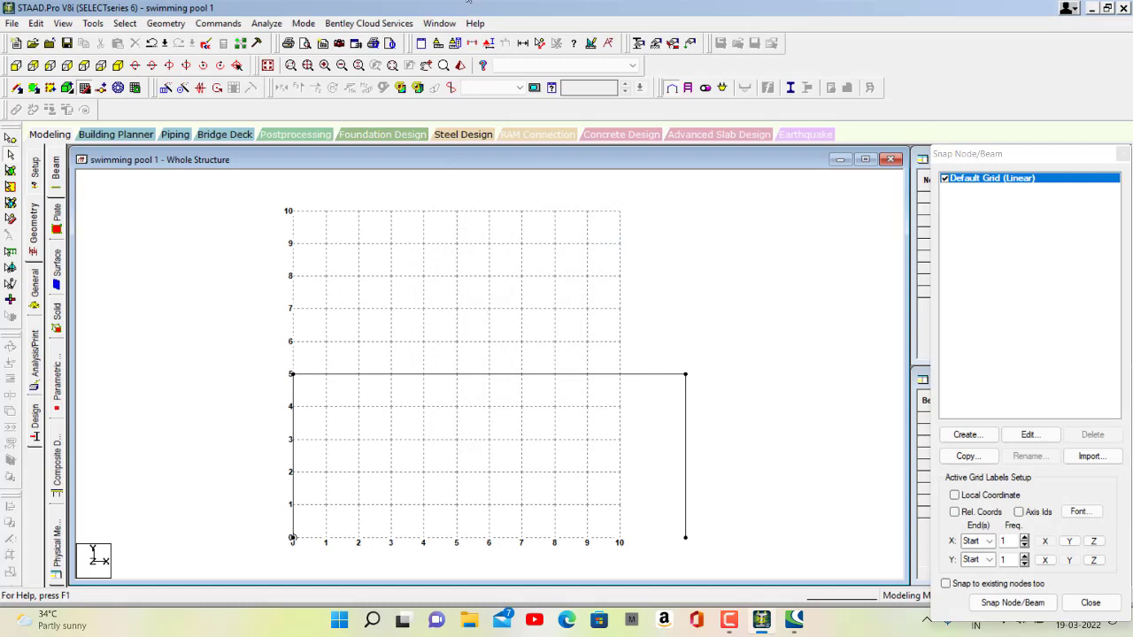
{"action": "left_click", "coordinate": [85, 88]}
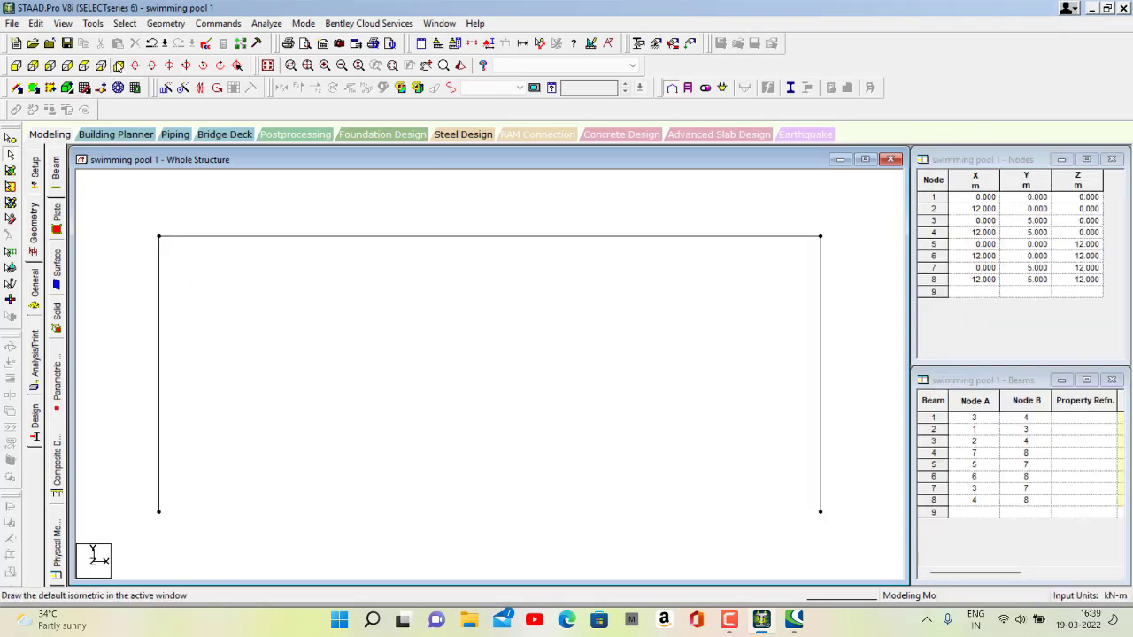
Add a four-noded plate over the X = 0 face of the frame, using its two top and two base nodes
{"action": "left_click", "coordinate": [118, 64]}
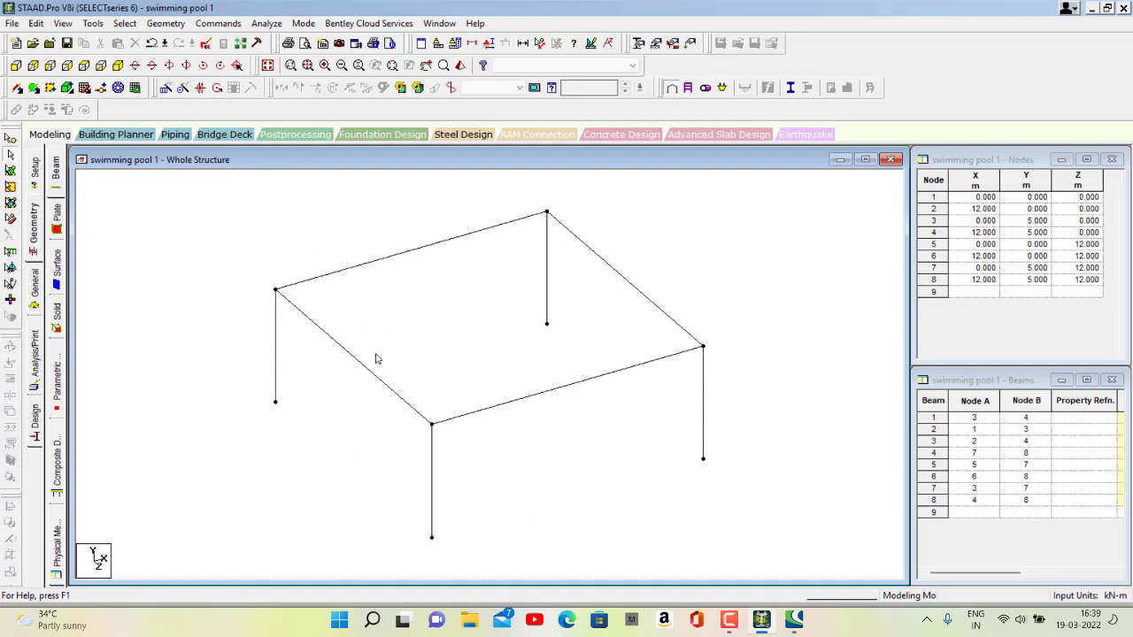
{"action": "left_click", "coordinate": [34, 88]}
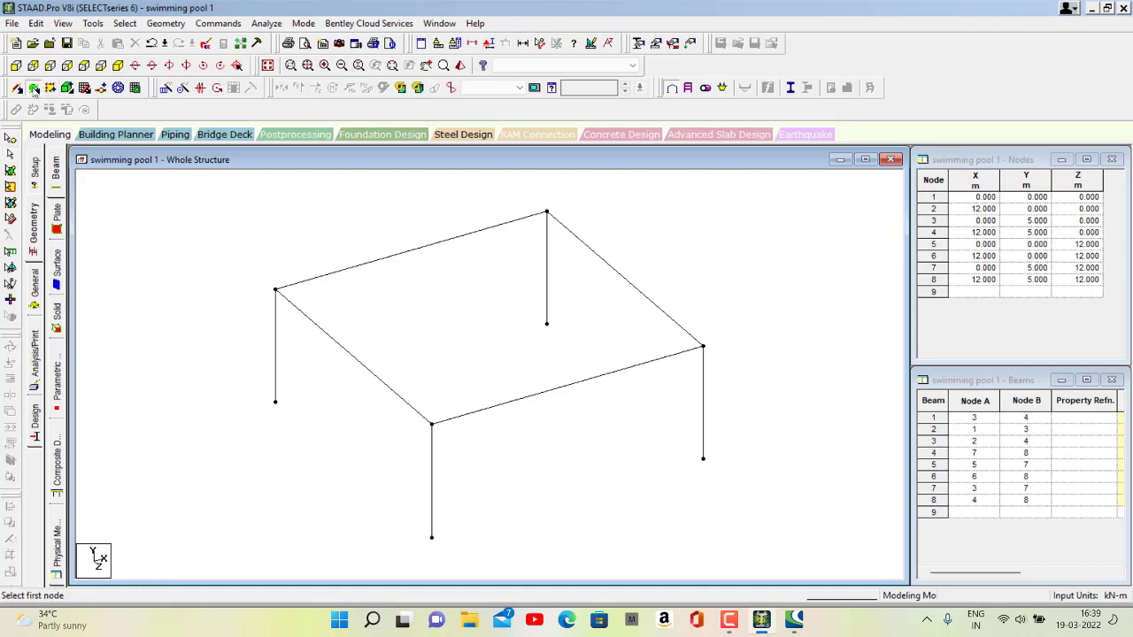
{"action": "left_click", "coordinate": [276, 292]}
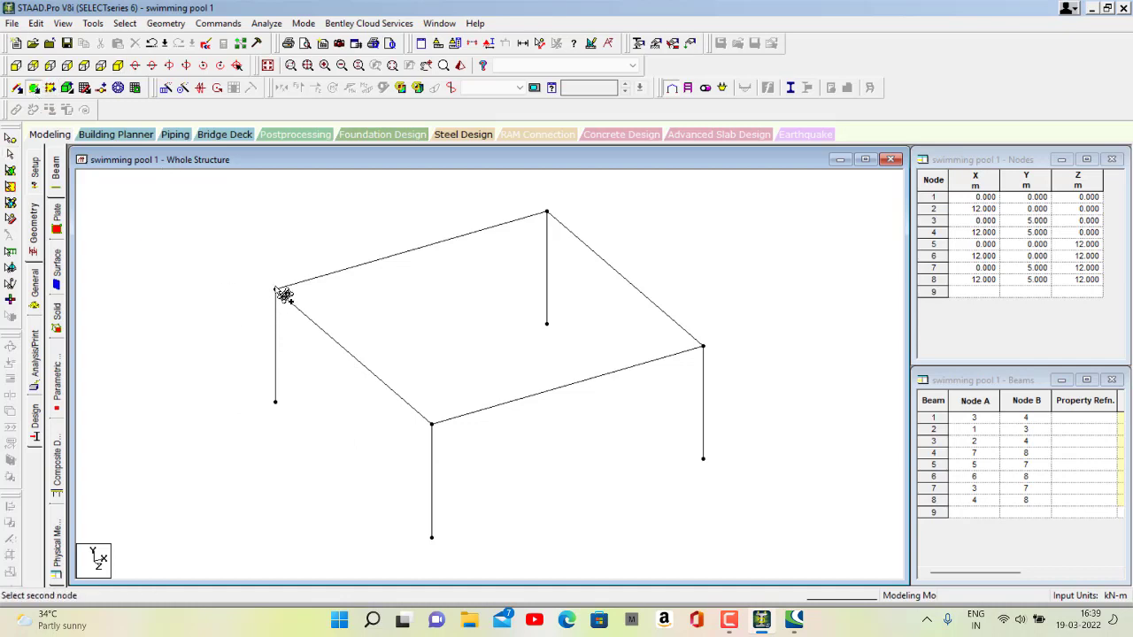
{"action": "left_click", "coordinate": [432, 425]}
{"action": "left_click", "coordinate": [431, 537]}
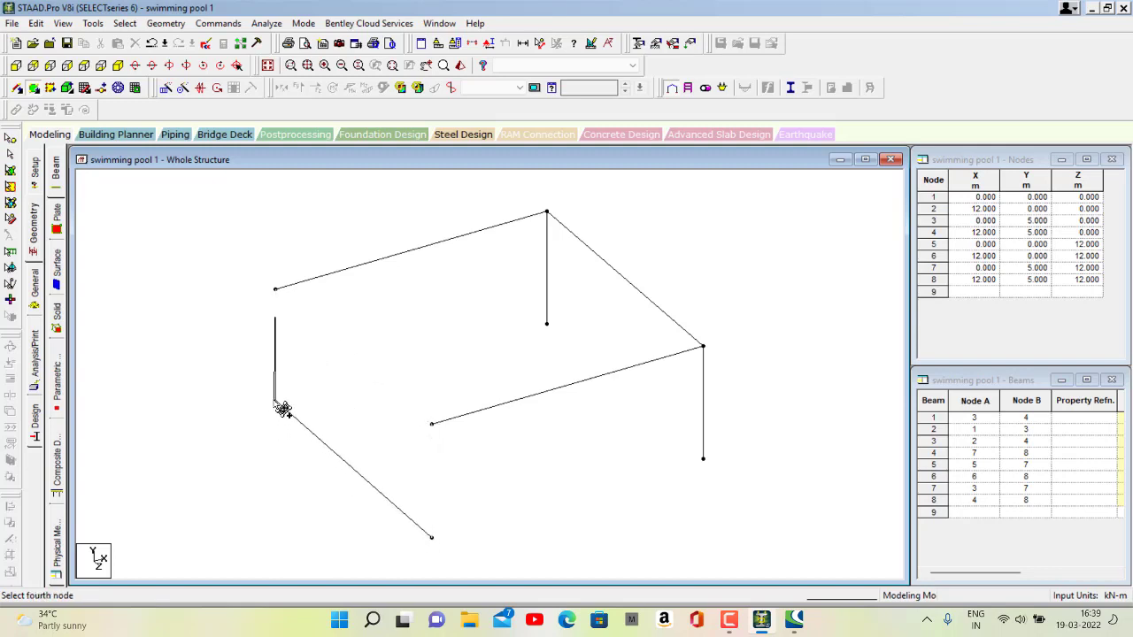
{"action": "left_click", "coordinate": [276, 403]}
Add a four-noded plate over the Z = 12 m face between its two base and two top nodes
{"action": "left_click", "coordinate": [431, 537]}
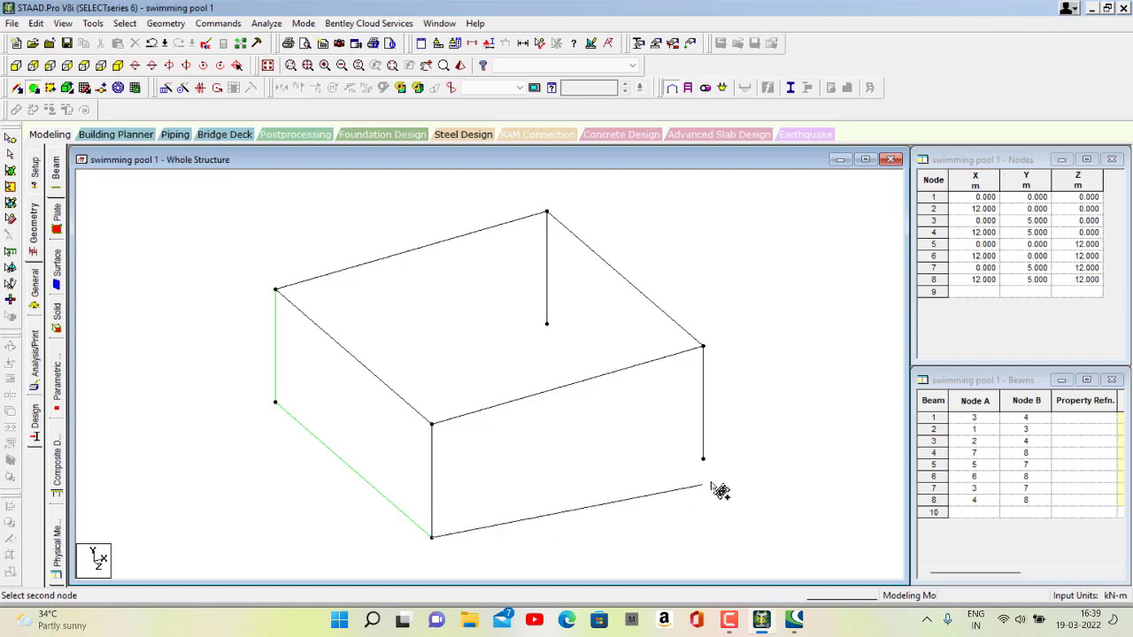
{"action": "left_click", "coordinate": [704, 458]}
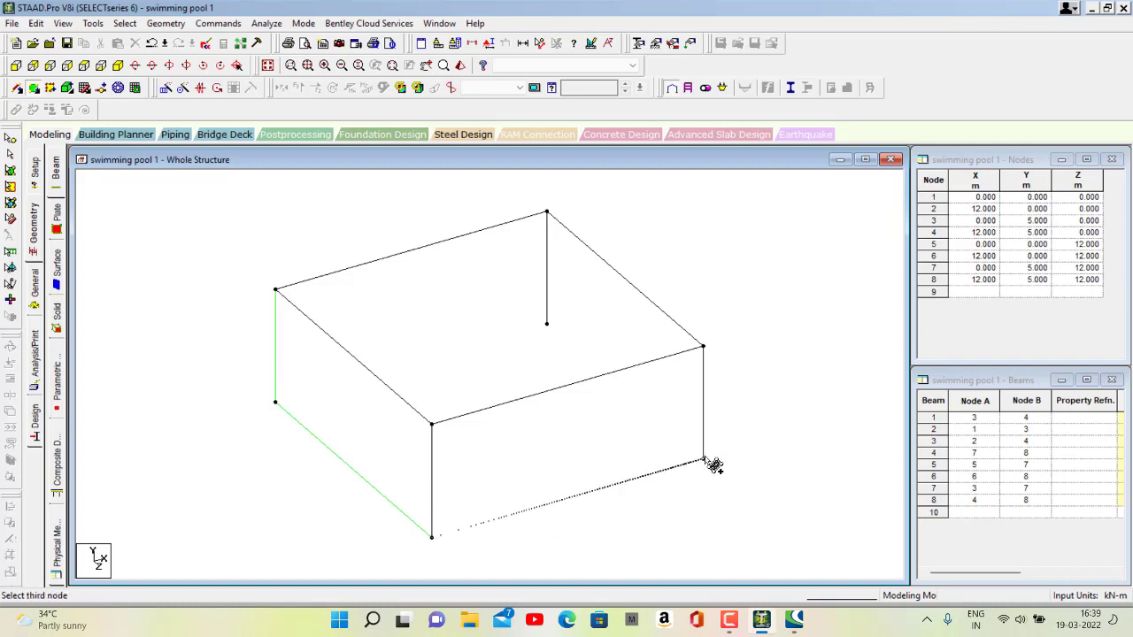
{"action": "left_click", "coordinate": [703, 346]}
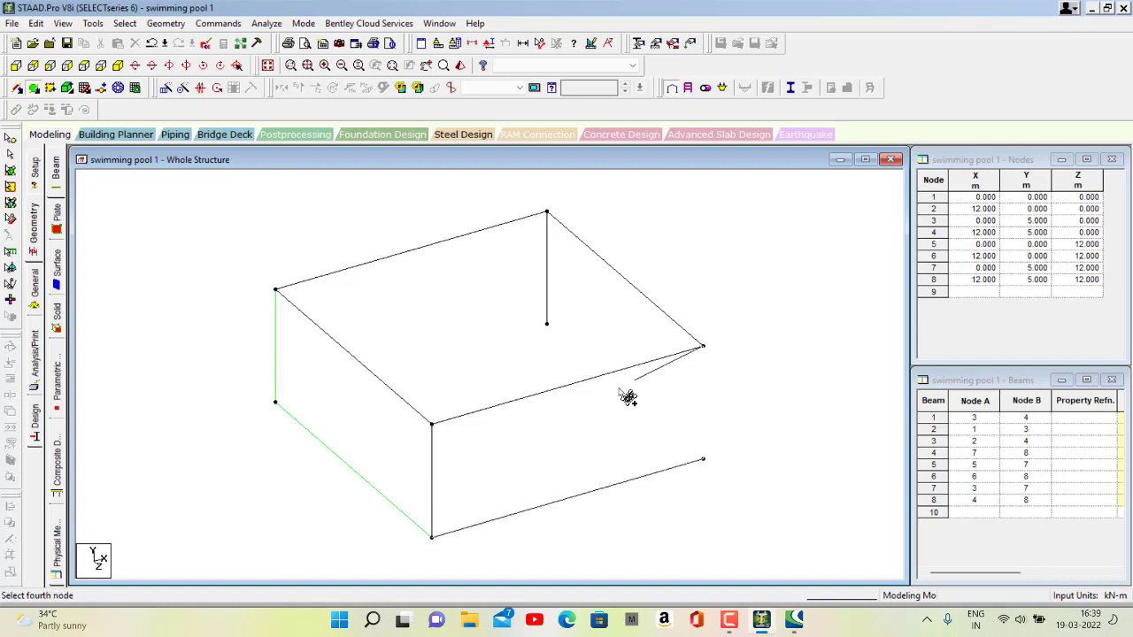
{"action": "left_click", "coordinate": [432, 425]}
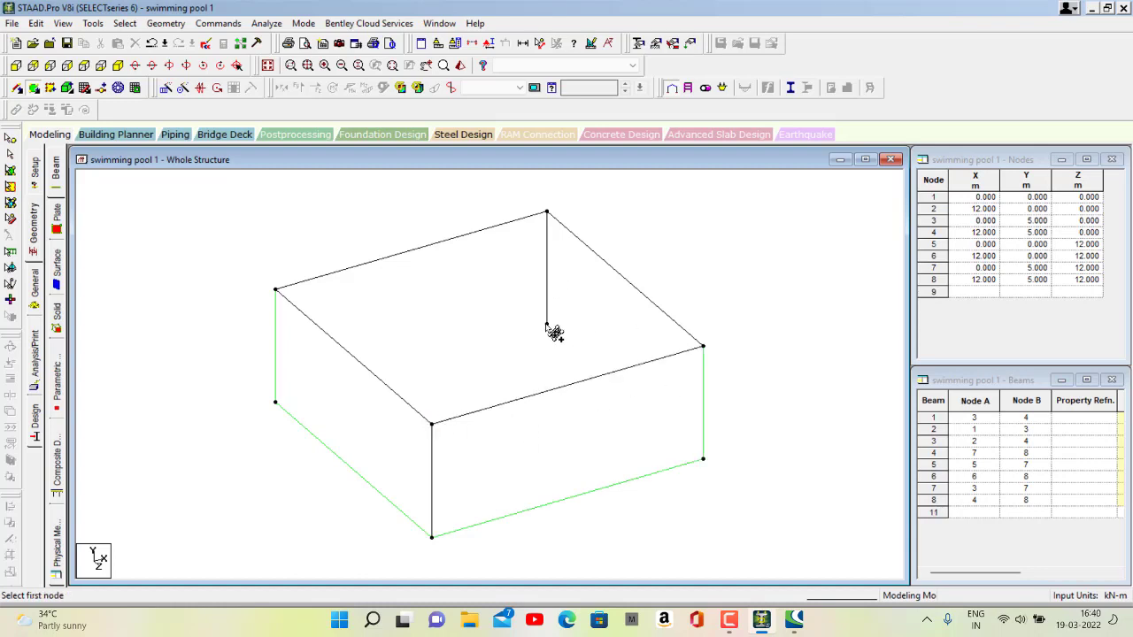
Add a four-noded plate over the X = 12 m face between its two top and two base nodes
{"action": "left_click", "coordinate": [547, 214]}
{"action": "left_click", "coordinate": [703, 348]}
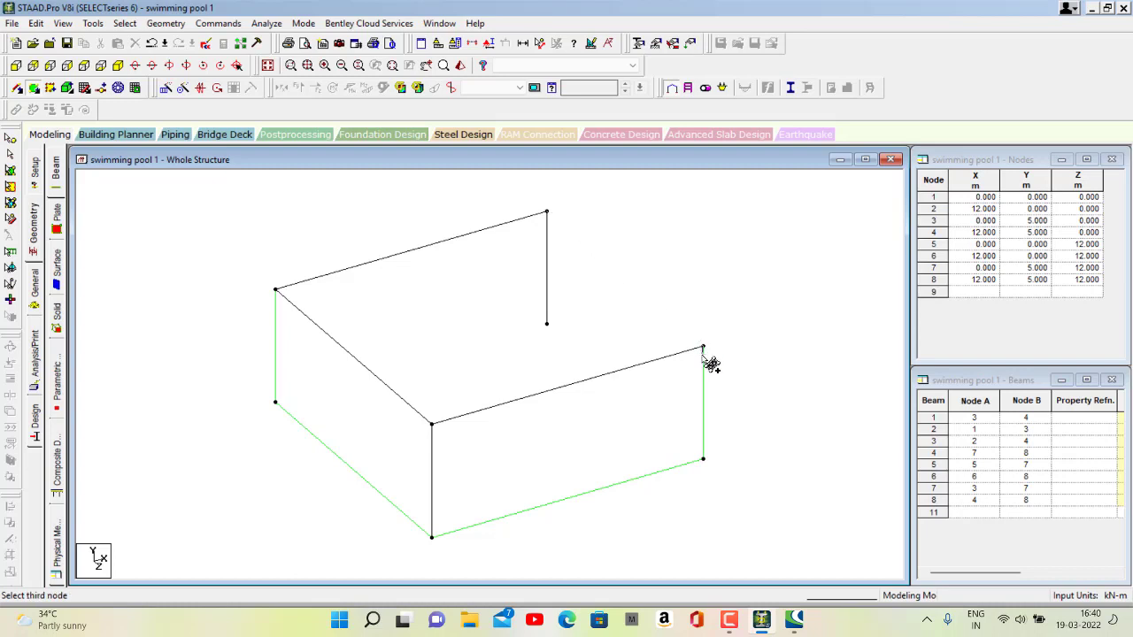
{"action": "left_click", "coordinate": [703, 459]}
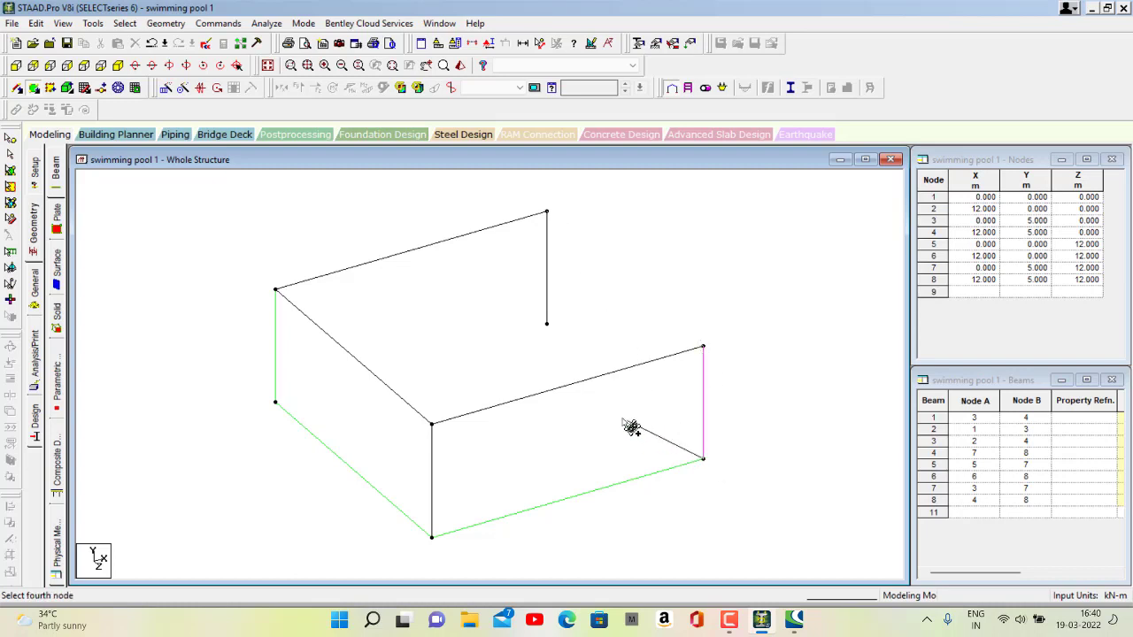
{"action": "left_click", "coordinate": [548, 324]}
Finish the X = 12 m wall plate and add a four-noded plate over the Z = 0 face between its base and top nodes
{"action": "left_click", "coordinate": [548, 325]}
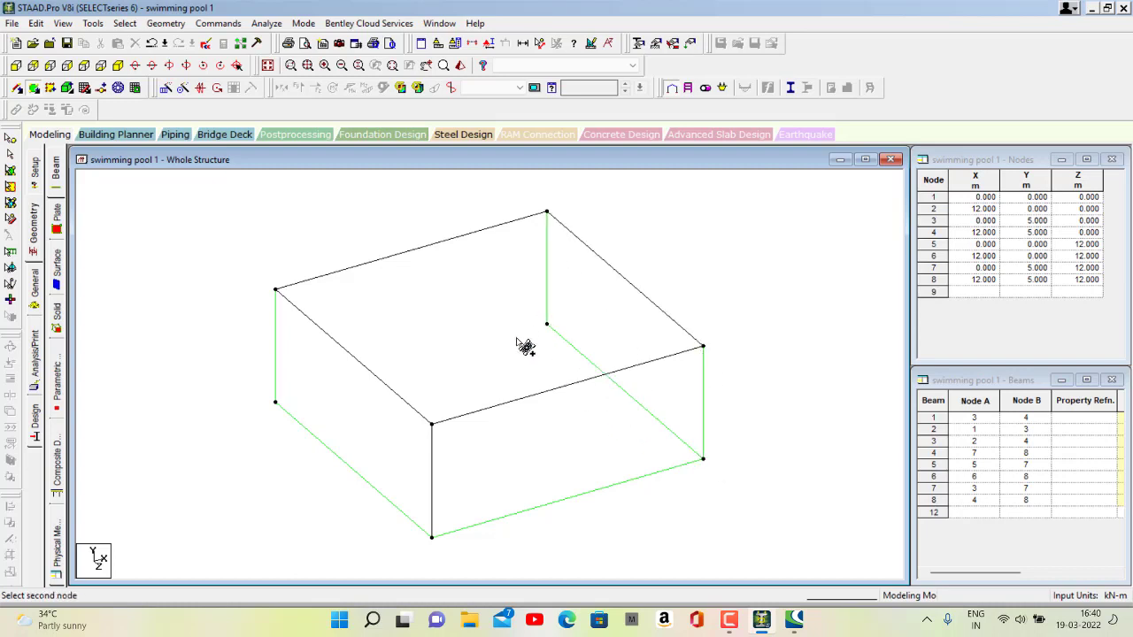
{"action": "left_click", "coordinate": [275, 404]}
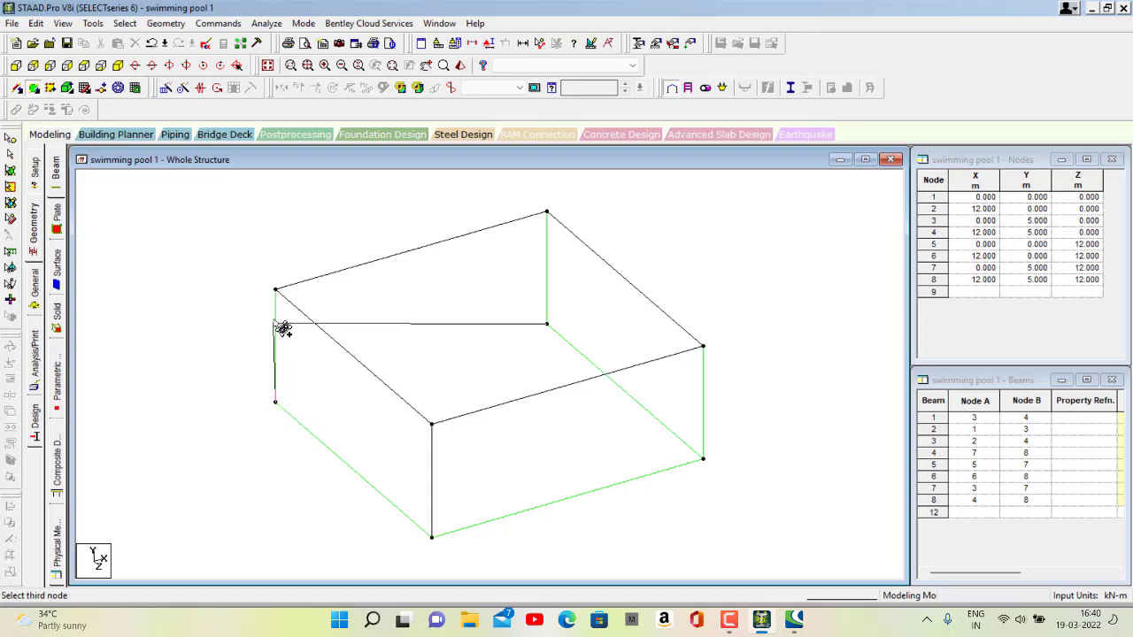
{"action": "left_click", "coordinate": [276, 291]}
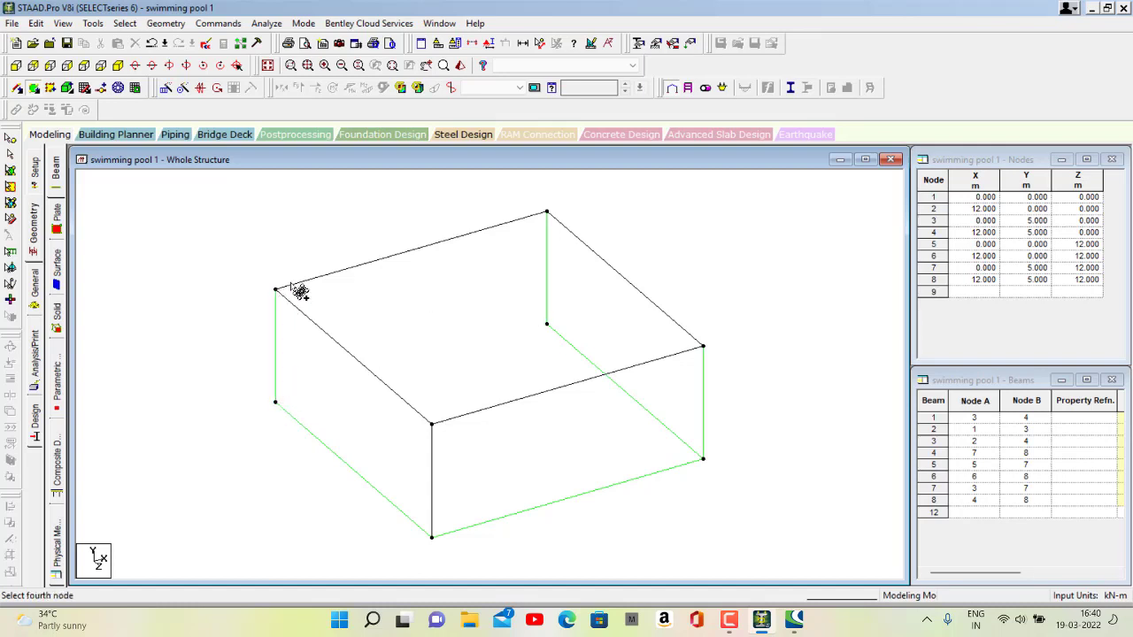
{"action": "left_click", "coordinate": [548, 215]}
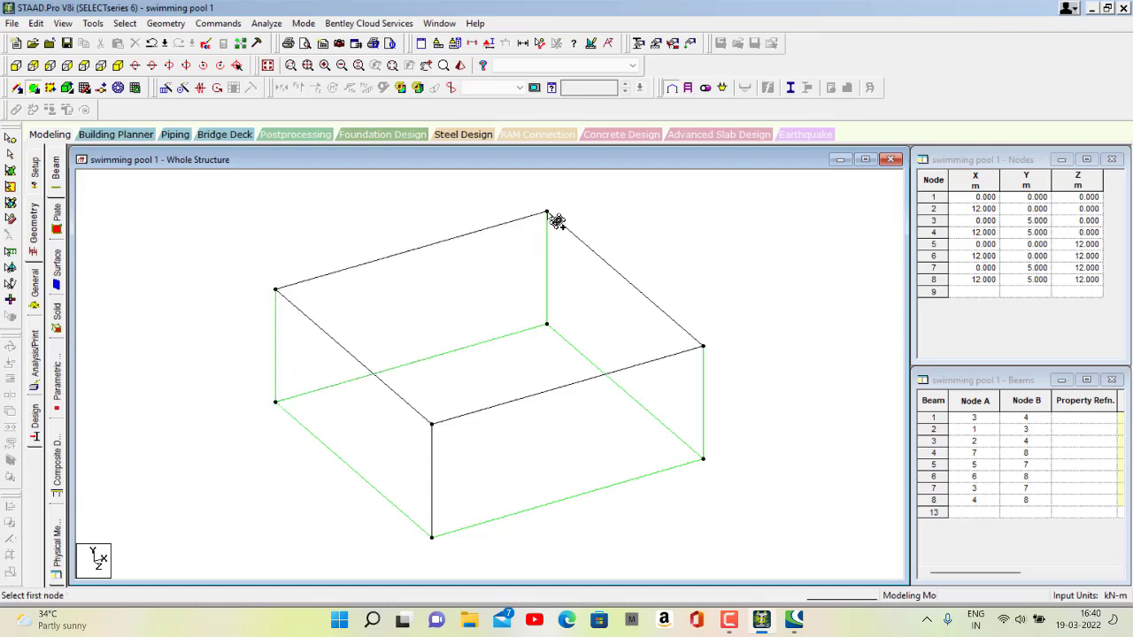
Add a four-noded plate over the pool base at Y = 0, using its four base corner nodes
{"action": "left_click", "coordinate": [276, 404]}
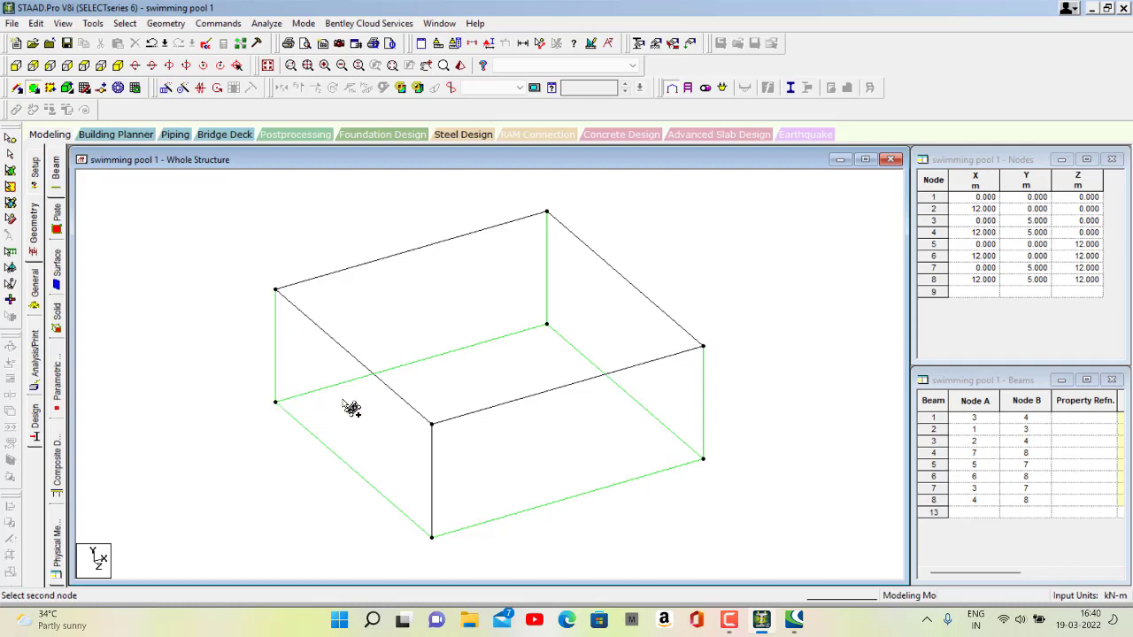
{"action": "left_click", "coordinate": [547, 325]}
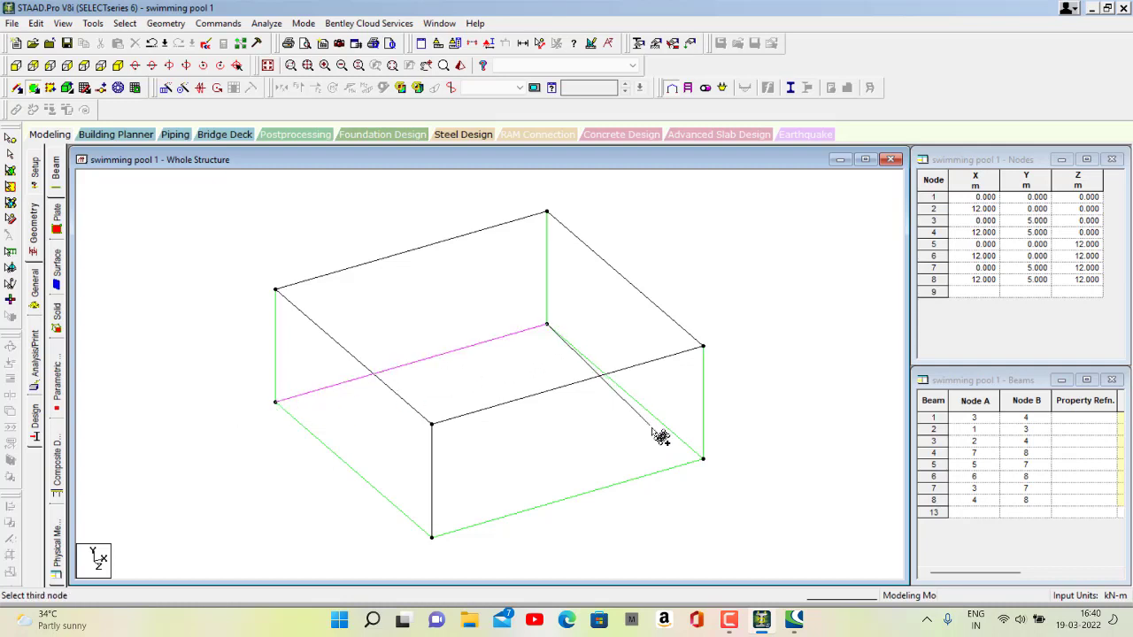
{"action": "left_click", "coordinate": [702, 459]}
{"action": "left_click", "coordinate": [433, 537]}
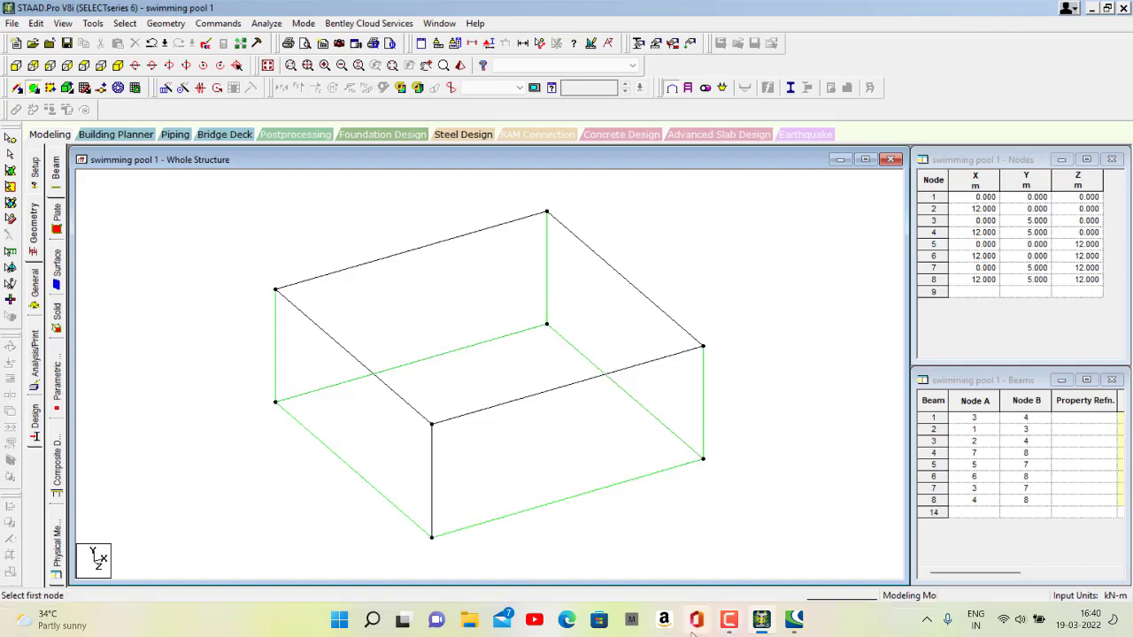
{"action": "left_click", "coordinate": [728, 619]}
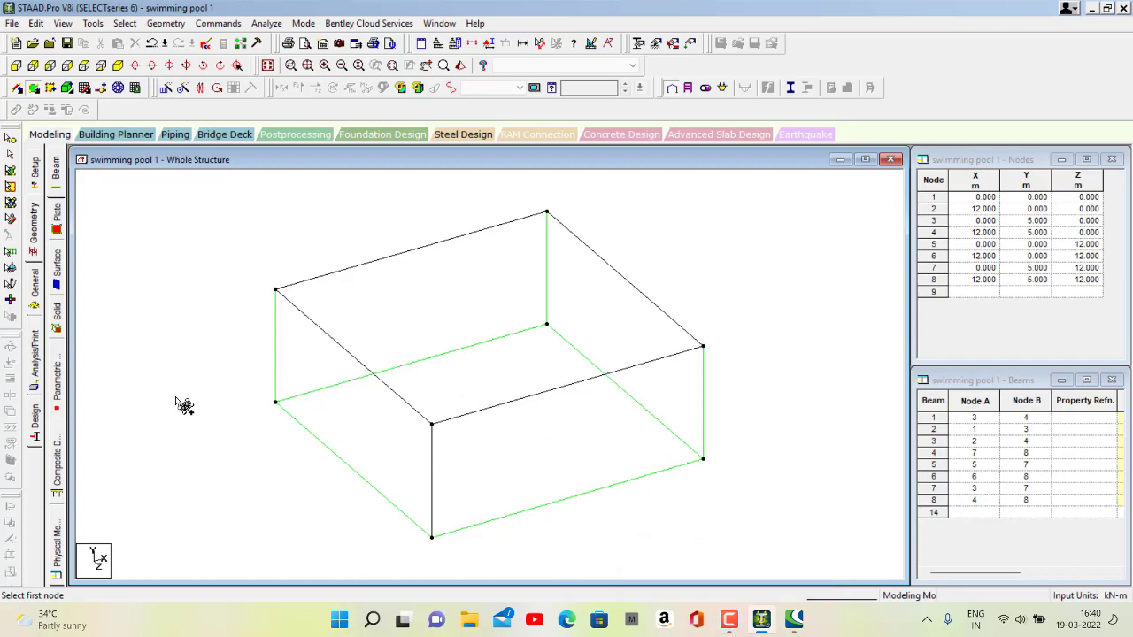
{"action": "left_click", "coordinate": [454, 87]}
{"action": "left_click_drag", "start_coordinate": [607, 460], "coordinate": [734, 428]}
{"action": "left_click", "coordinate": [1017, 198]}
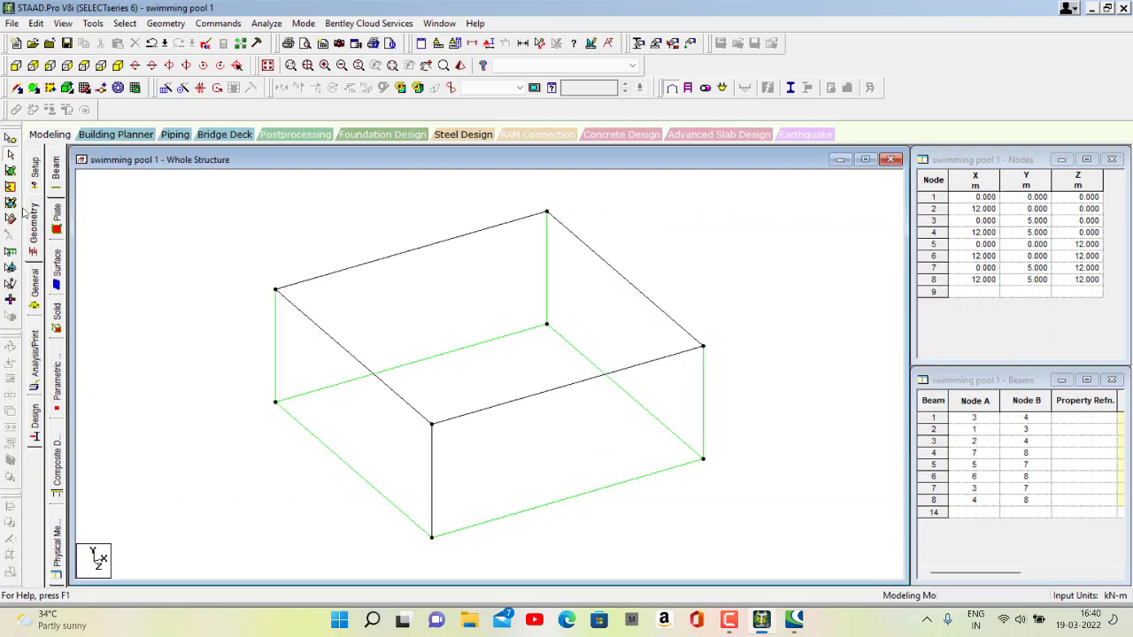
Select all the frame's beams and delete them, keeping only the plates
{"action": "left_click", "coordinate": [10, 138]}
{"action": "left_click_drag", "start_coordinate": [243, 215], "coordinate": [778, 488]}
{"action": "key", "text": "Delete"}
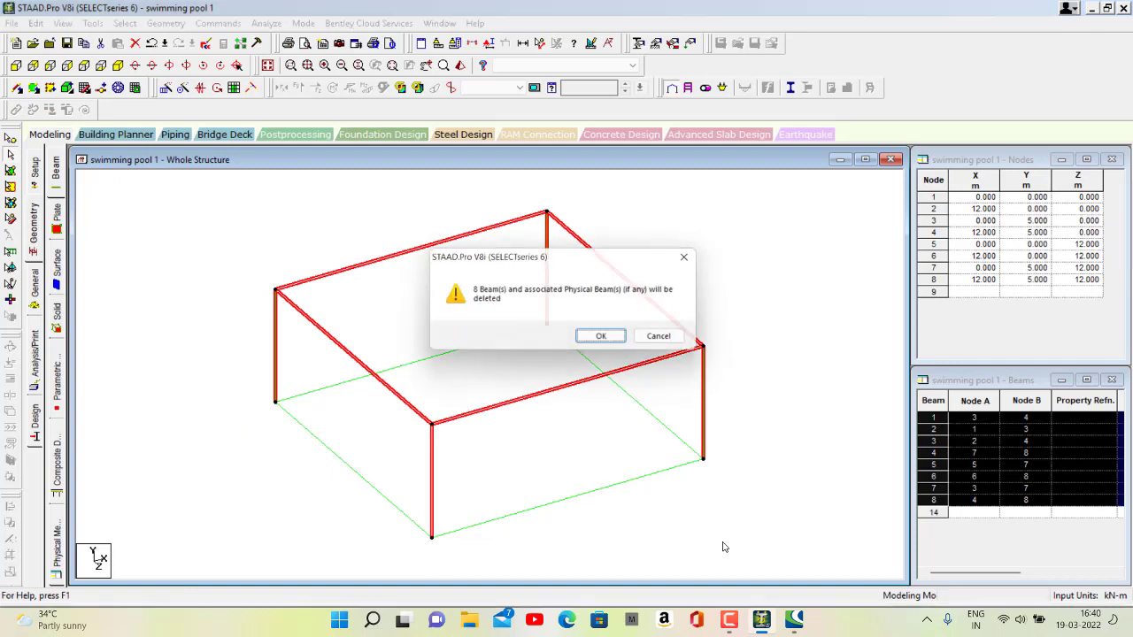
{"action": "left_click", "coordinate": [608, 341]}
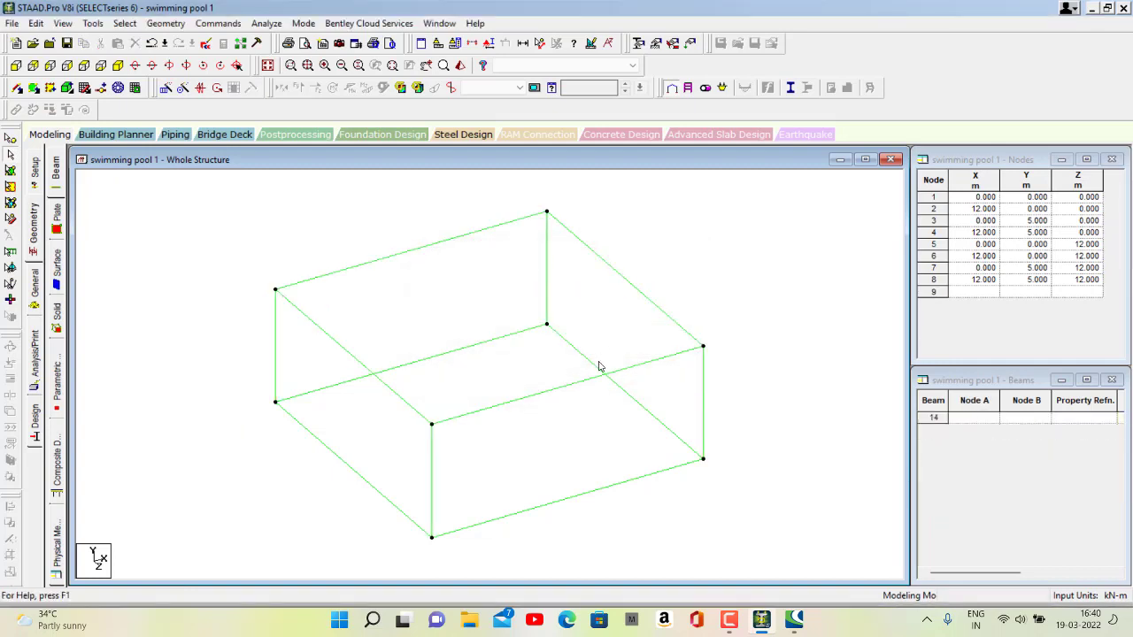
View the pool from the front and select the upper corner nodes at X = 0, then those at X = 12 m
{"action": "key", "text": "ctrl+f"}
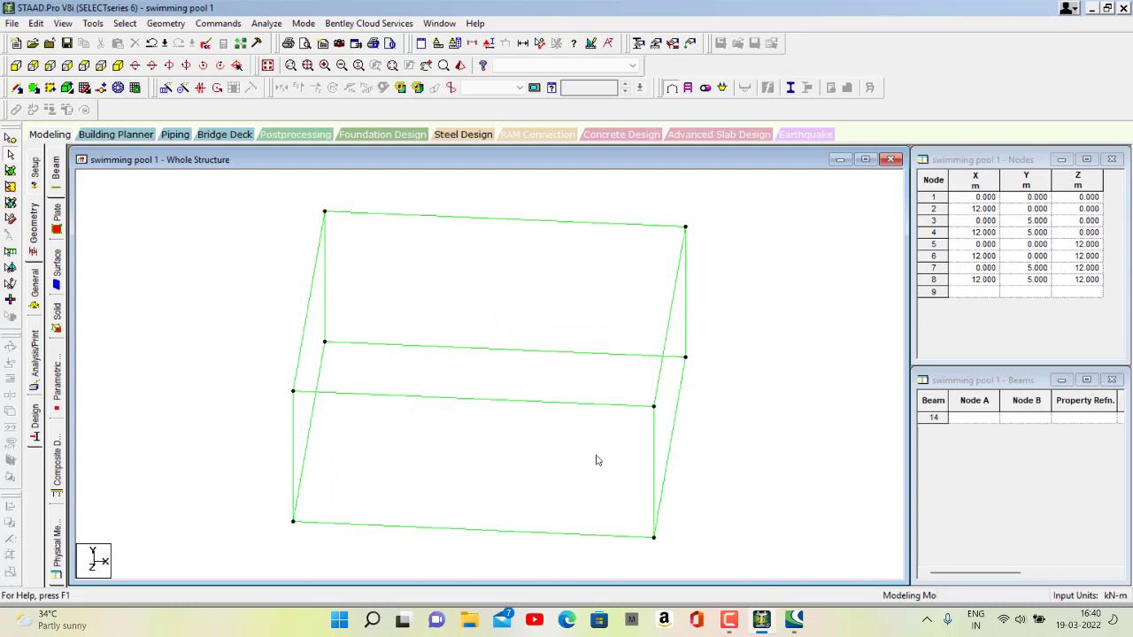
{"action": "key", "text": "ctrl+f"}
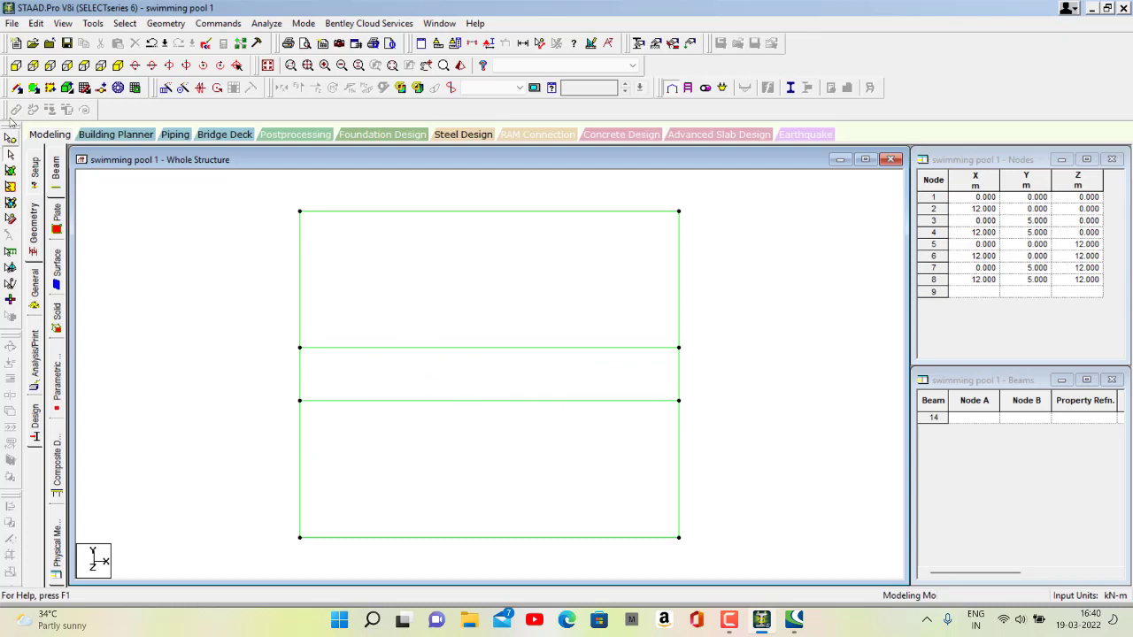
{"action": "left_click", "coordinate": [16, 65]}
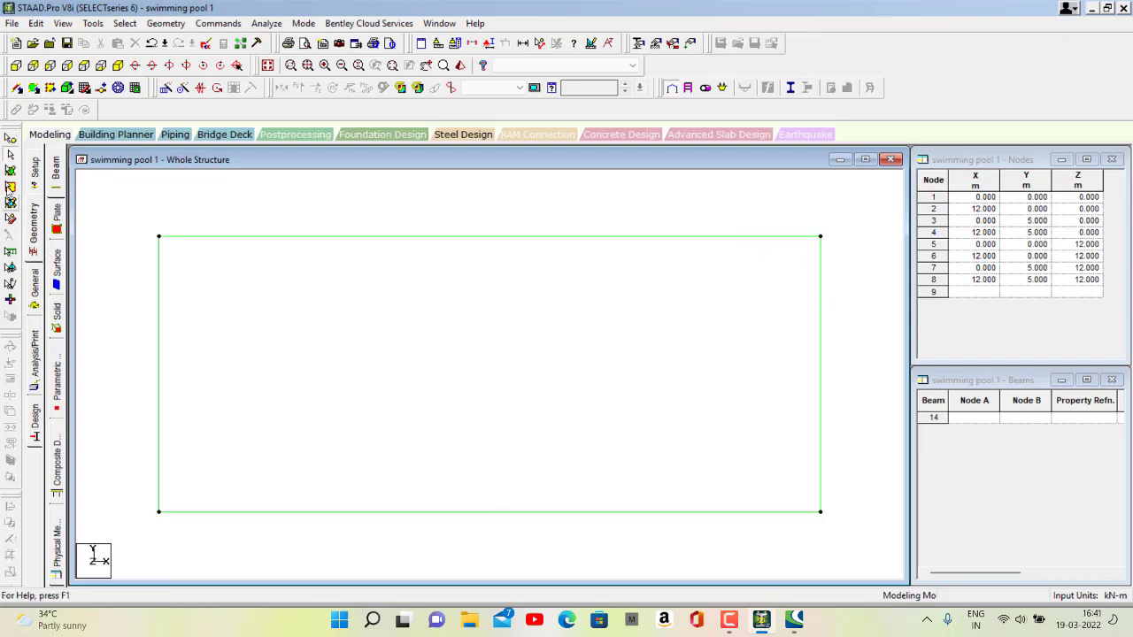
{"action": "left_click", "coordinate": [10, 139]}
{"action": "left_click_drag", "start_coordinate": [239, 234], "coordinate": [94, 237]}
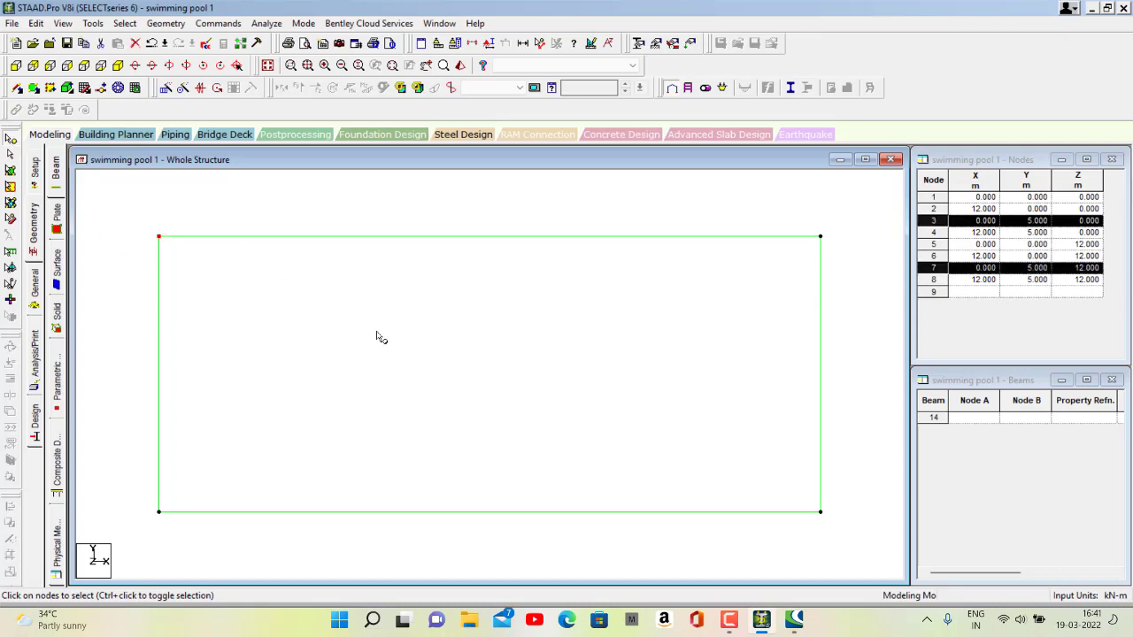
{"action": "left_click", "coordinate": [826, 225]}
{"action": "left_click_drag", "start_coordinate": [864, 269], "coordinate": [865, 271]}
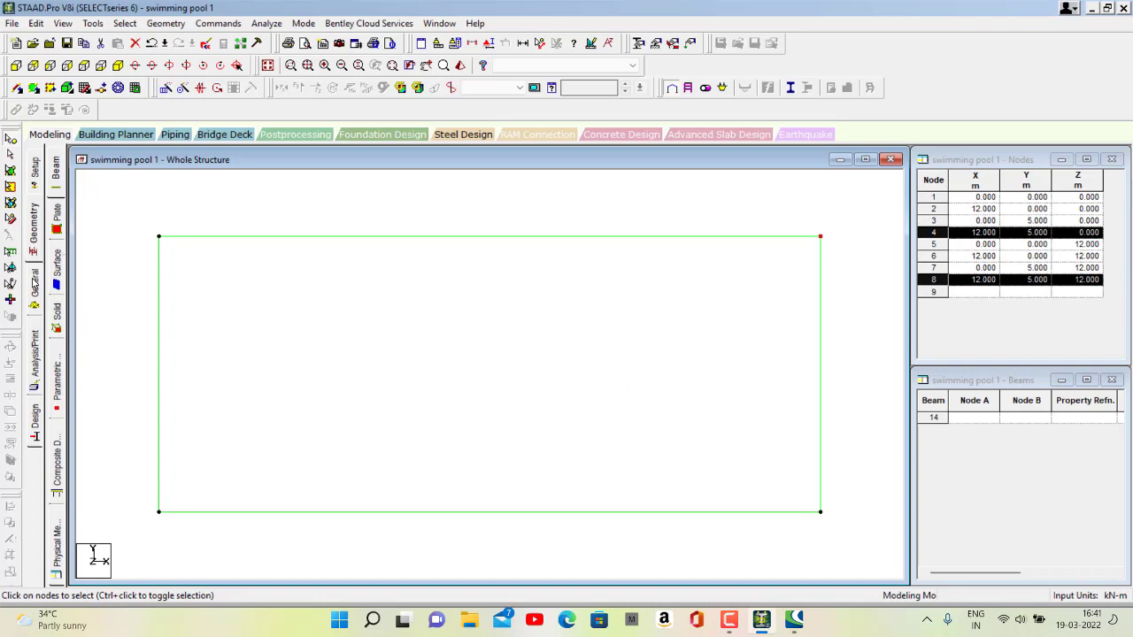
Create a concrete plate thickness property of 0.23 m at all four nodes
{"action": "left_click", "coordinate": [33, 284]}
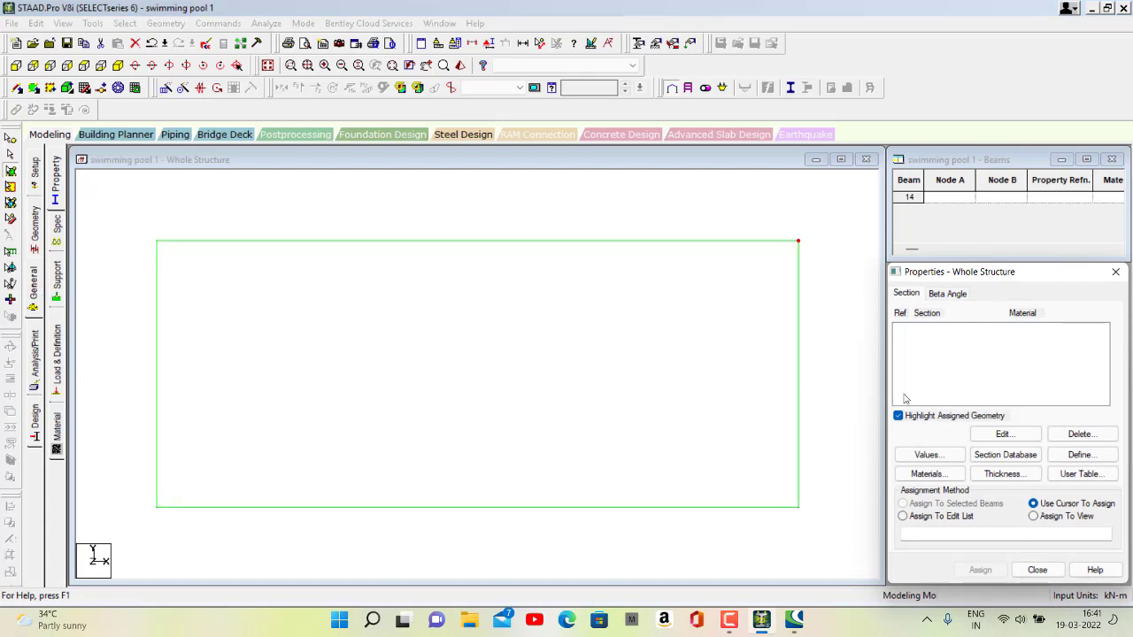
{"action": "left_click", "coordinate": [1004, 473]}
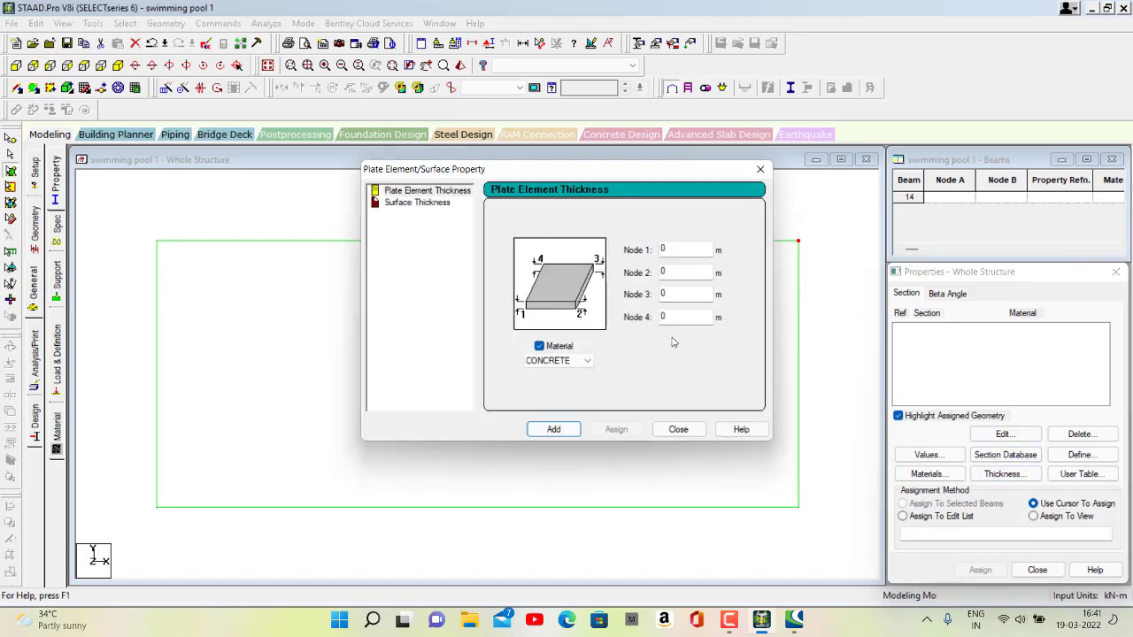
{"action": "left_click", "coordinate": [689, 252]}
{"action": "type", "text": ".23"}
{"action": "key", "text": "Return"}
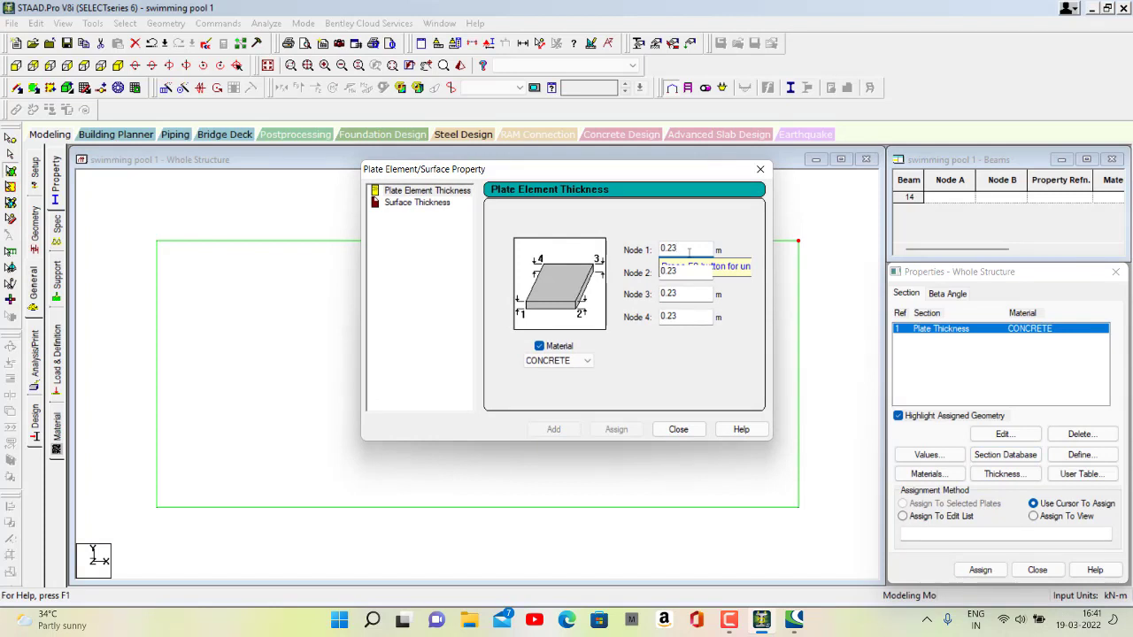
{"action": "left_click", "coordinate": [678, 430]}
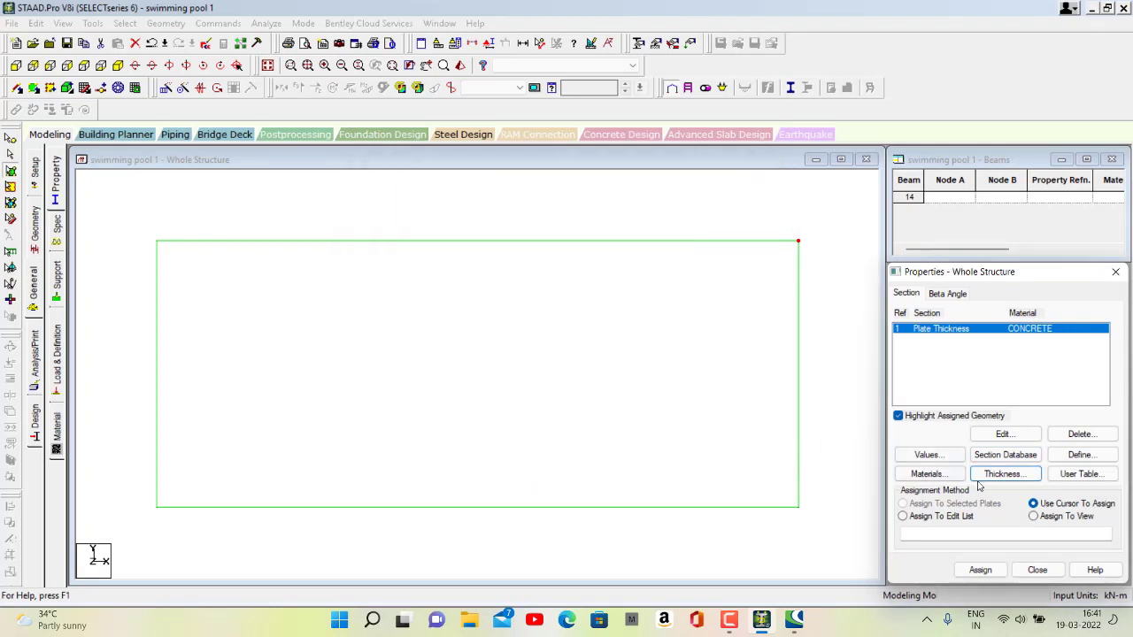
Assign the concrete plate thickness to every plate in view, check it on the walls in isometric view, and clear the plate selection
{"action": "left_click", "coordinate": [1033, 516]}
{"action": "left_click", "coordinate": [979, 570]}
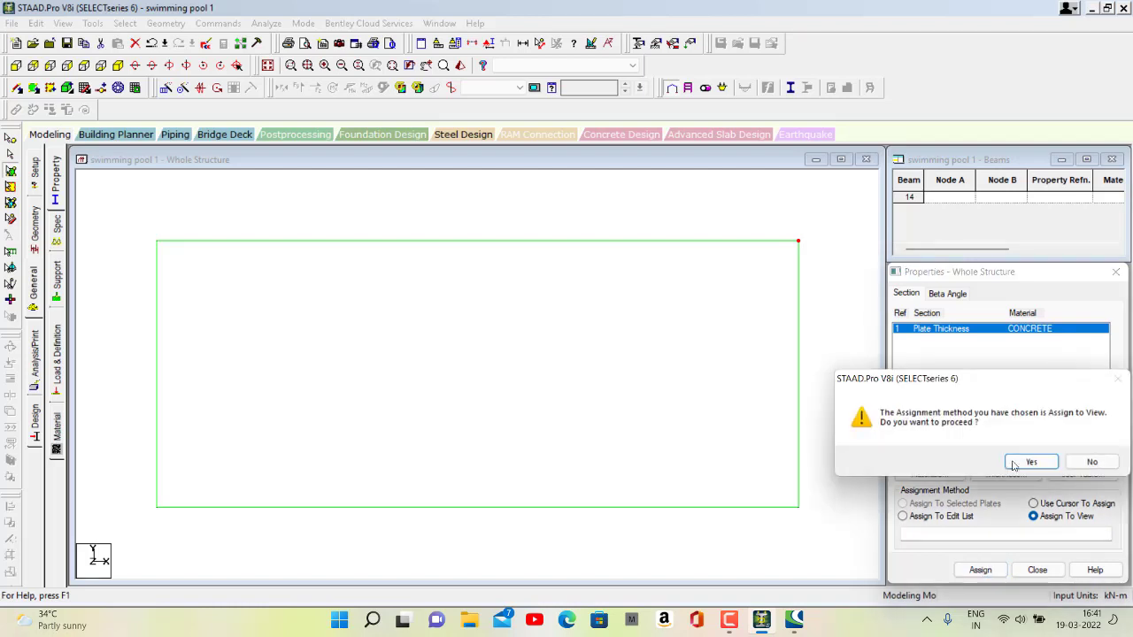
{"action": "left_click", "coordinate": [1029, 462]}
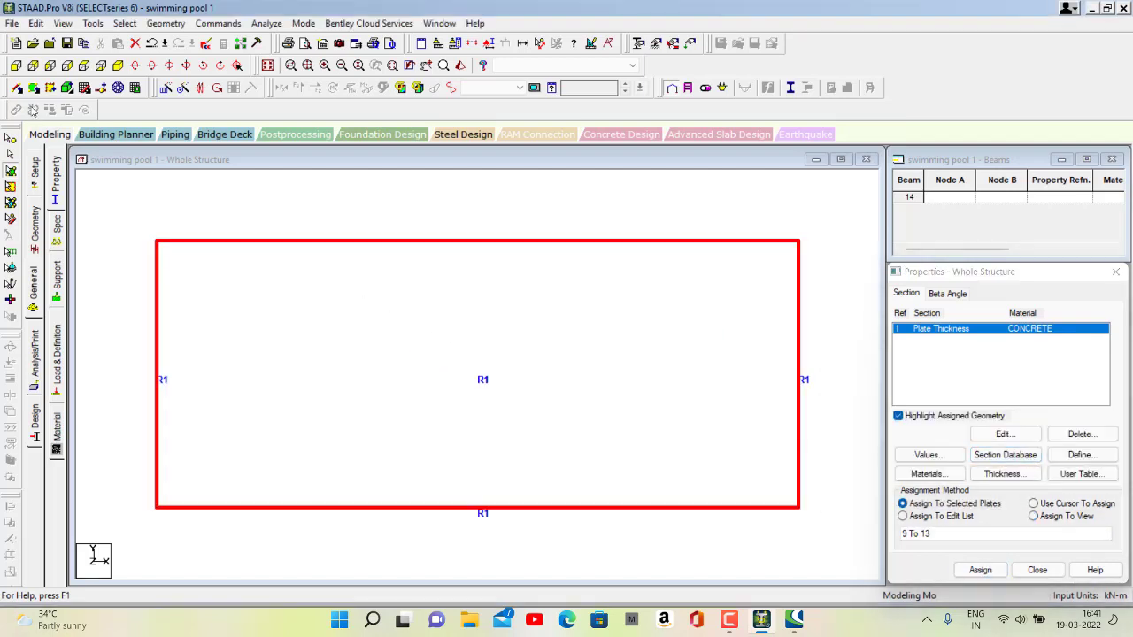
{"action": "left_click", "coordinate": [117, 65]}
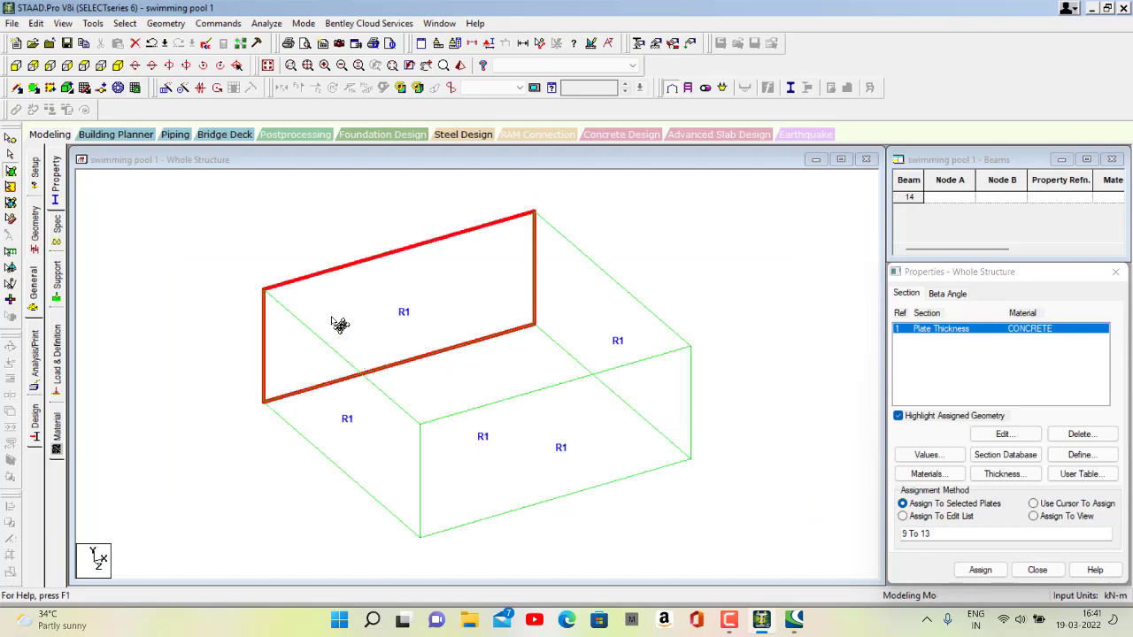
{"action": "key", "text": "alt+minus"}
{"action": "key", "text": "Escape"}
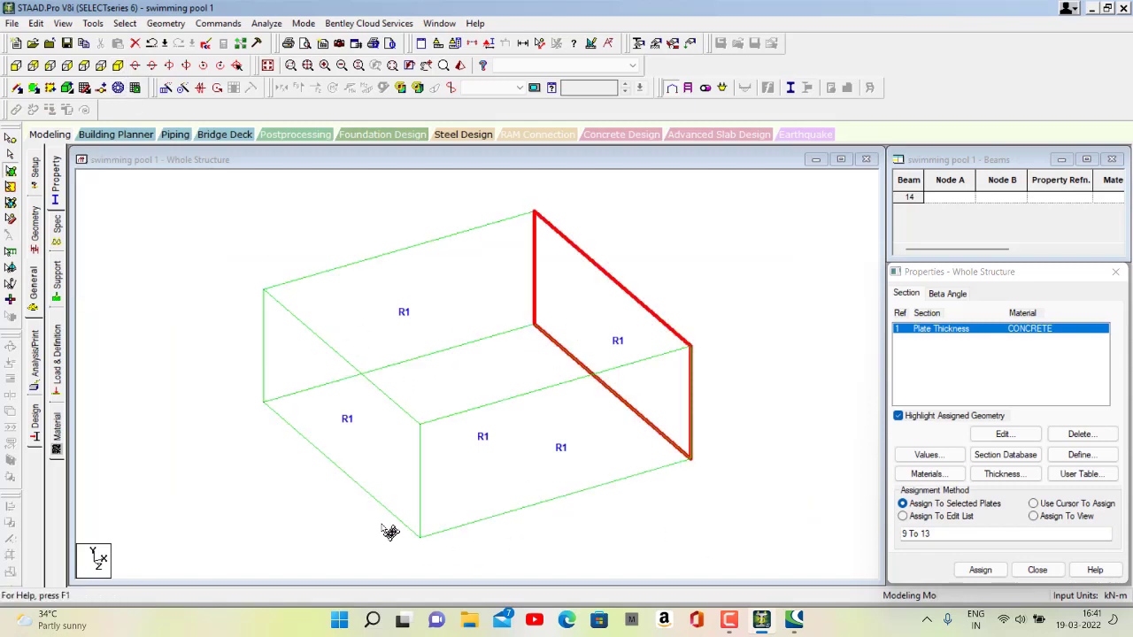
{"action": "key", "text": "Escape"}
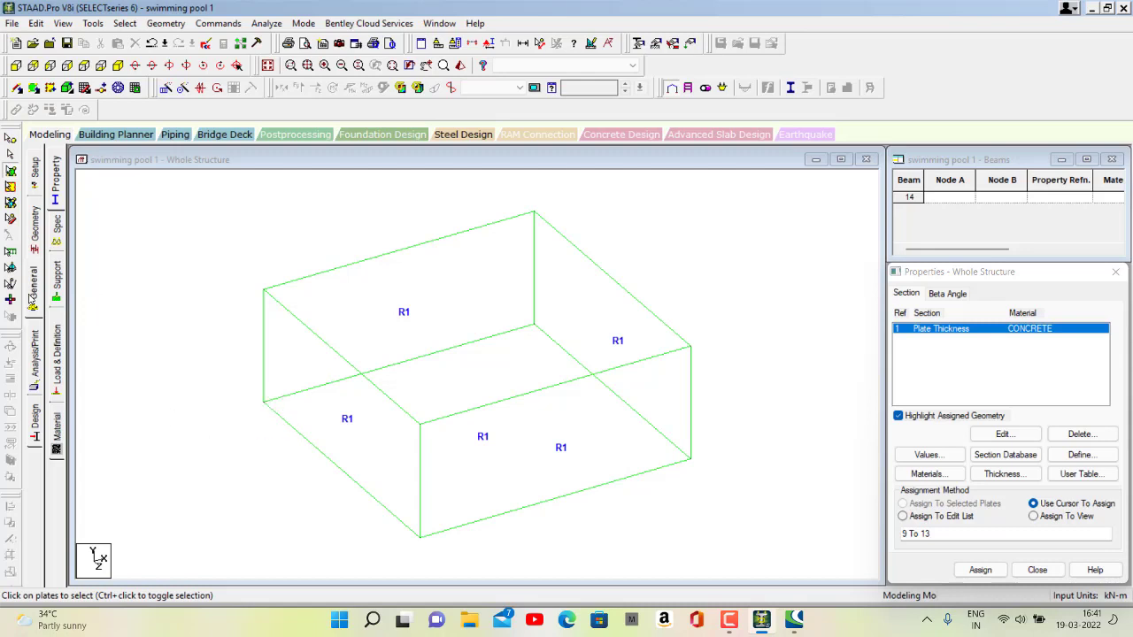
Create a fixed support definition for the pool model
{"action": "left_click", "coordinate": [59, 298]}
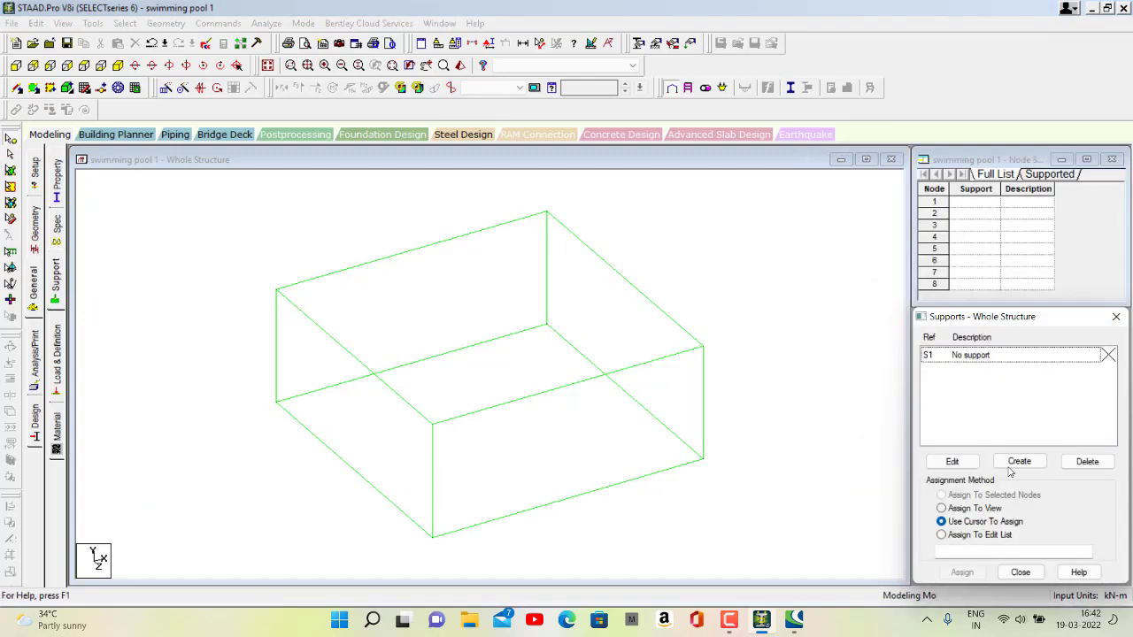
{"action": "left_click", "coordinate": [1009, 466]}
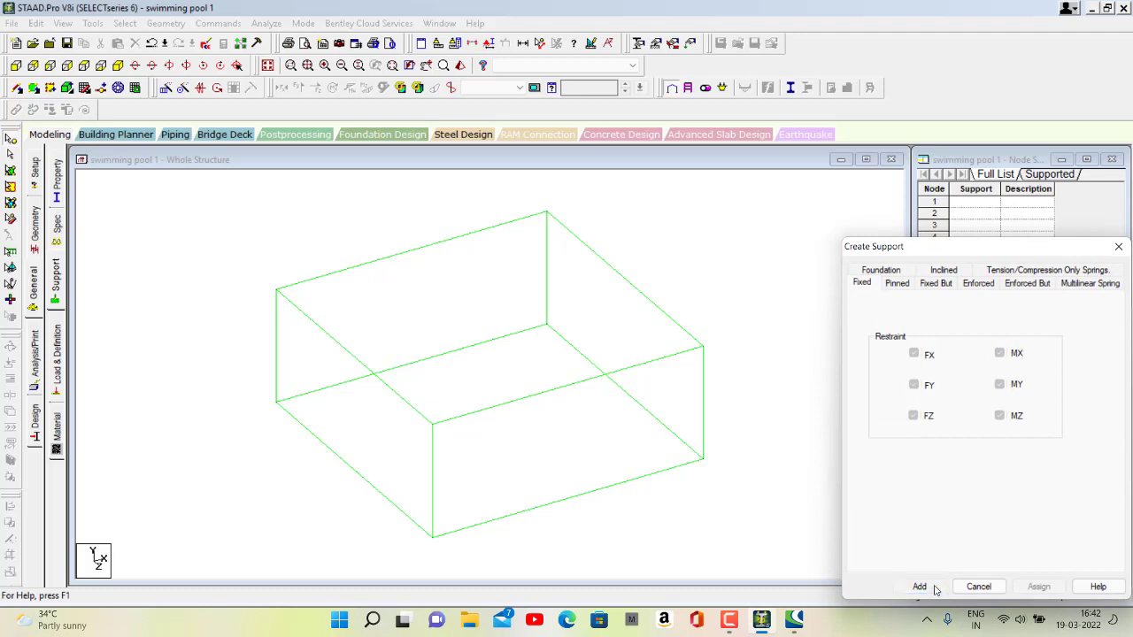
{"action": "left_click", "coordinate": [931, 588]}
Assign the fixed support to the four base corner nodes 1, 2, 5 and 6
{"action": "left_click", "coordinate": [980, 373]}
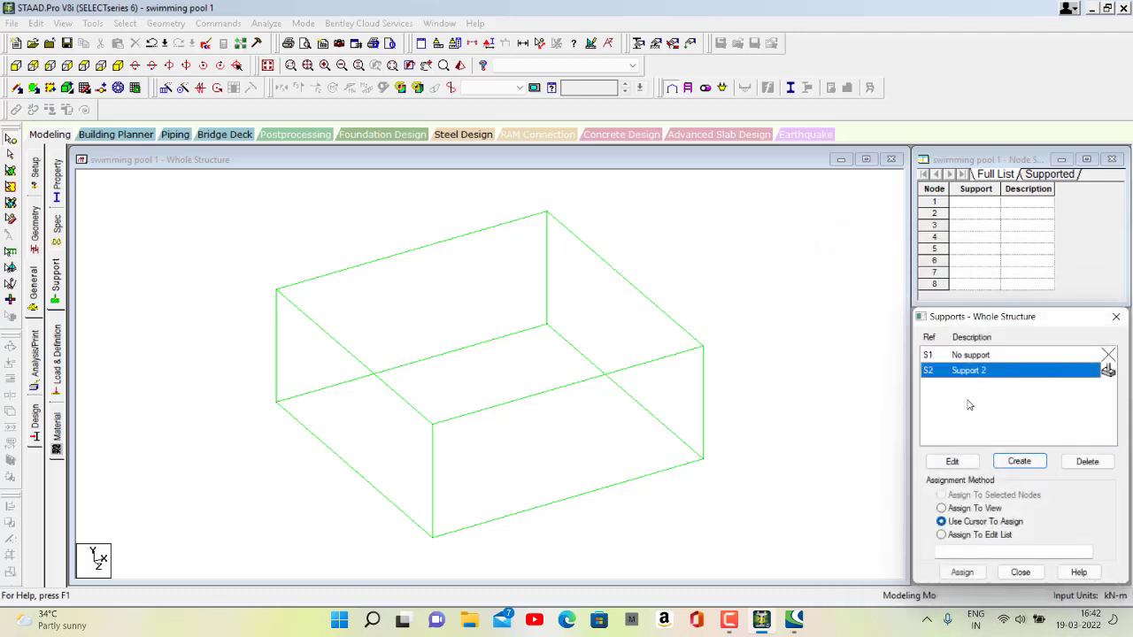
{"action": "left_click", "coordinate": [432, 535]}
{"action": "left_click", "coordinate": [703, 458], "text": "ctrl"}
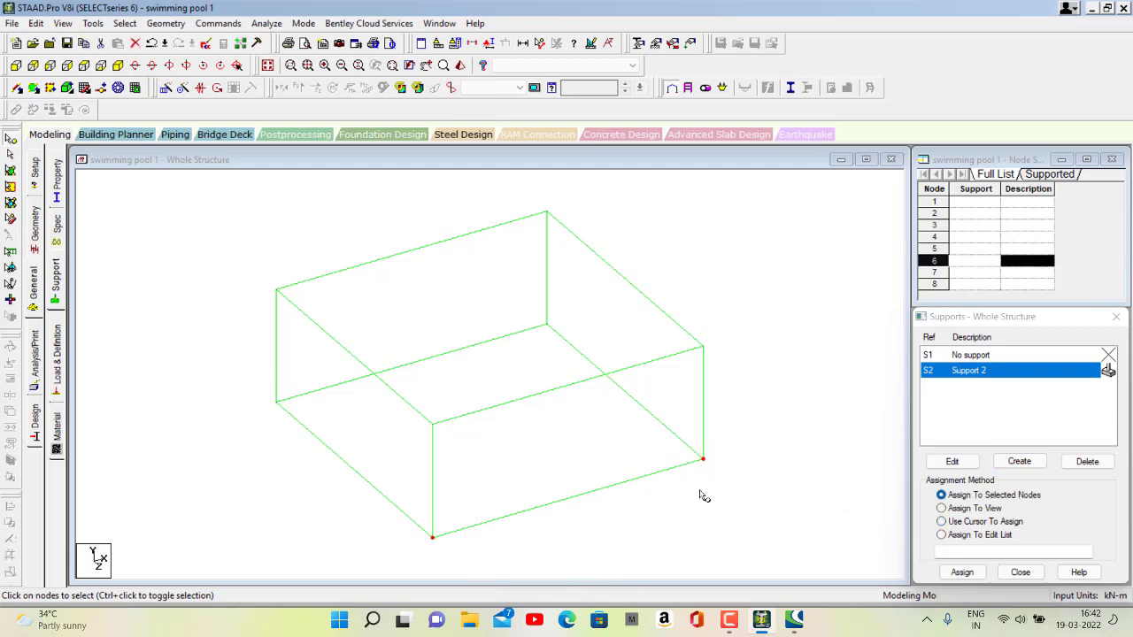
{"action": "left_click_drag", "start_coordinate": [539, 302], "coordinate": [580, 351], "text": "ctrl"}
{"action": "left_click_drag", "start_coordinate": [255, 387], "coordinate": [334, 409], "text": "ctrl"}
{"action": "left_click", "coordinate": [962, 572]}
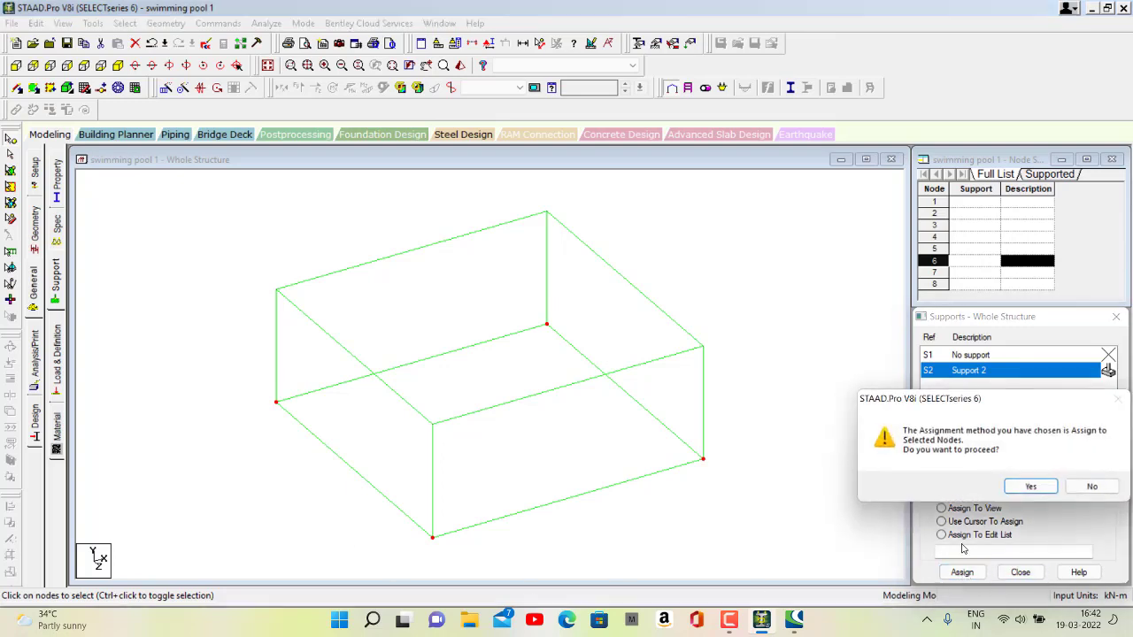
{"action": "left_click", "coordinate": [1028, 486]}
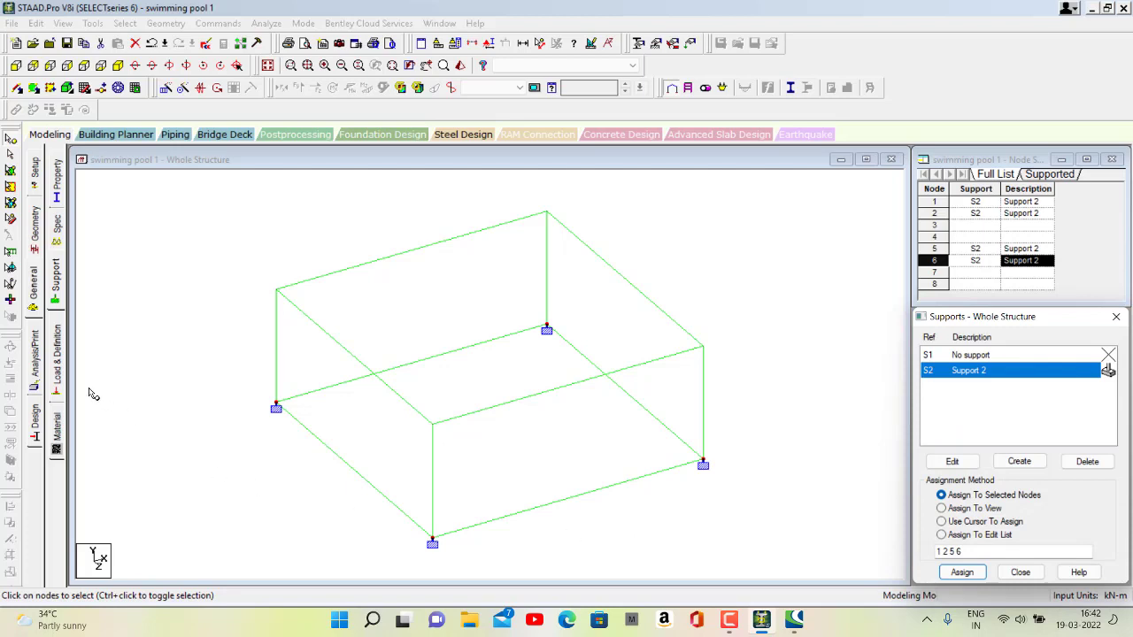
Add primary load case 1 with loading type Dead and title LOAD CASE 1
{"action": "left_click", "coordinate": [57, 376]}
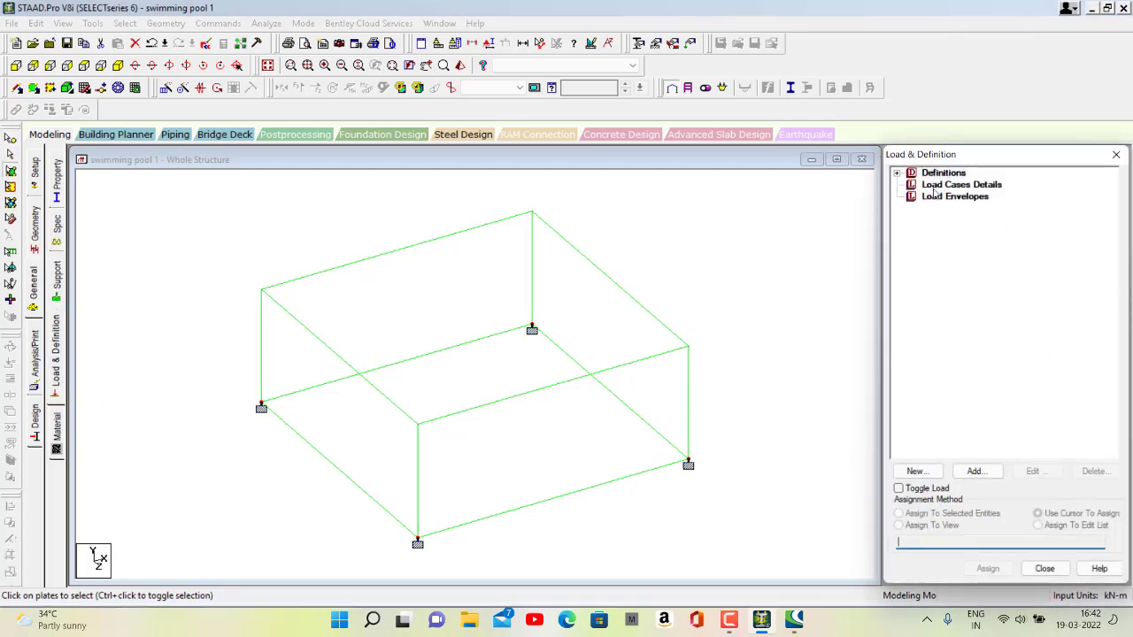
{"action": "left_click", "coordinate": [937, 188]}
{"action": "left_click", "coordinate": [975, 471]}
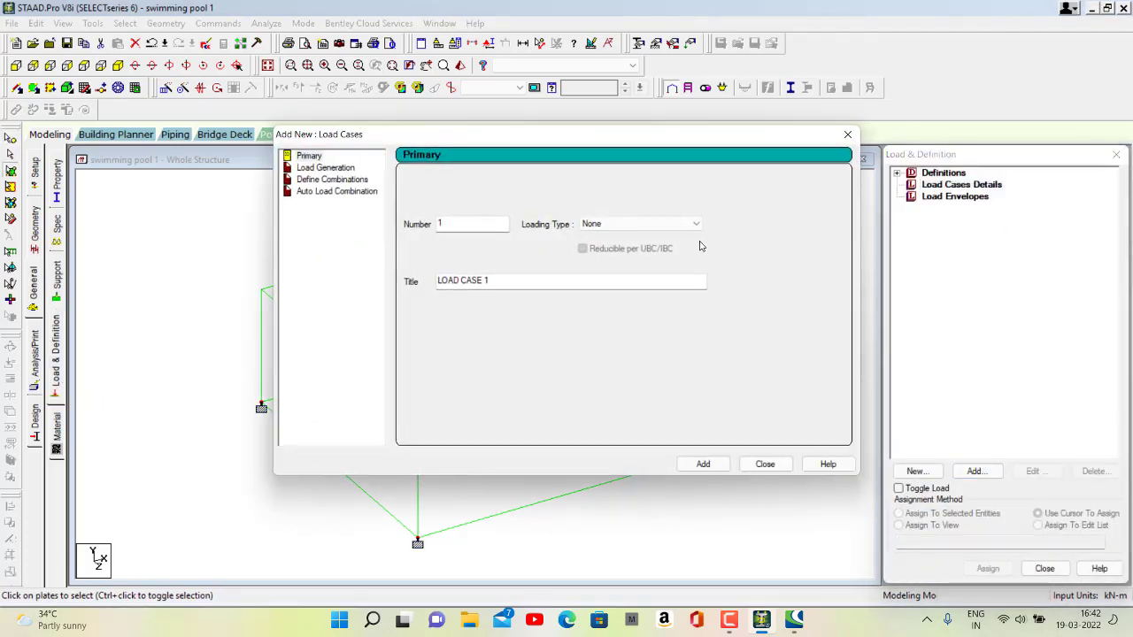
{"action": "left_click", "coordinate": [691, 227]}
{"action": "left_click", "coordinate": [680, 237]}
{"action": "left_click", "coordinate": [708, 465]}
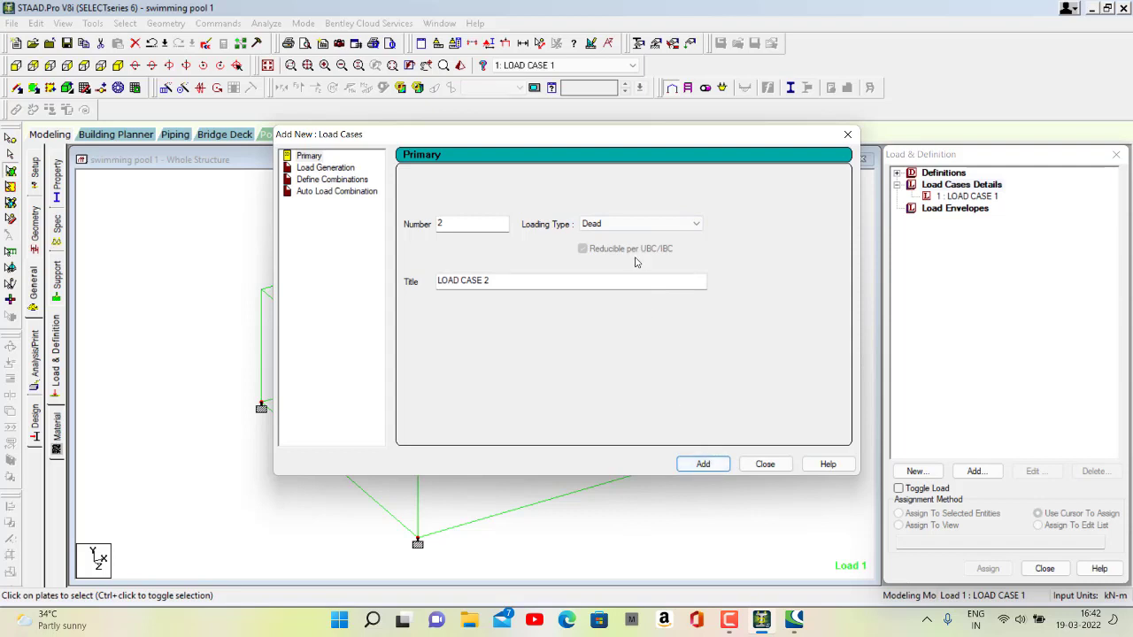
Add primary load case 2 with loading type Live and title LOAD CASE 2
{"action": "left_click", "coordinate": [640, 226]}
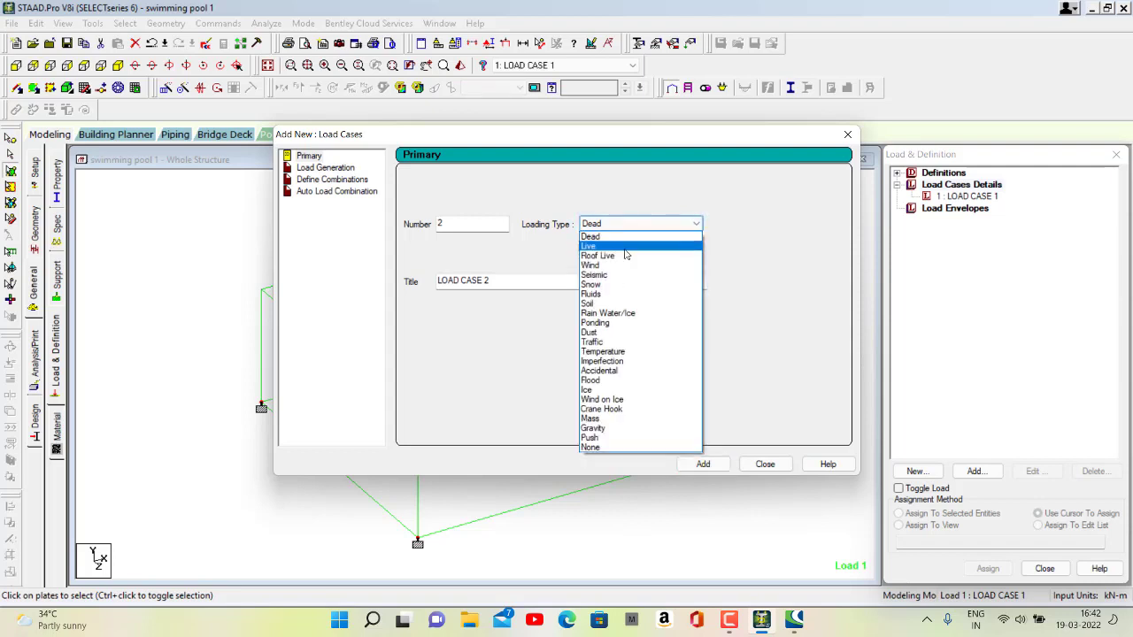
{"action": "left_click", "coordinate": [625, 248]}
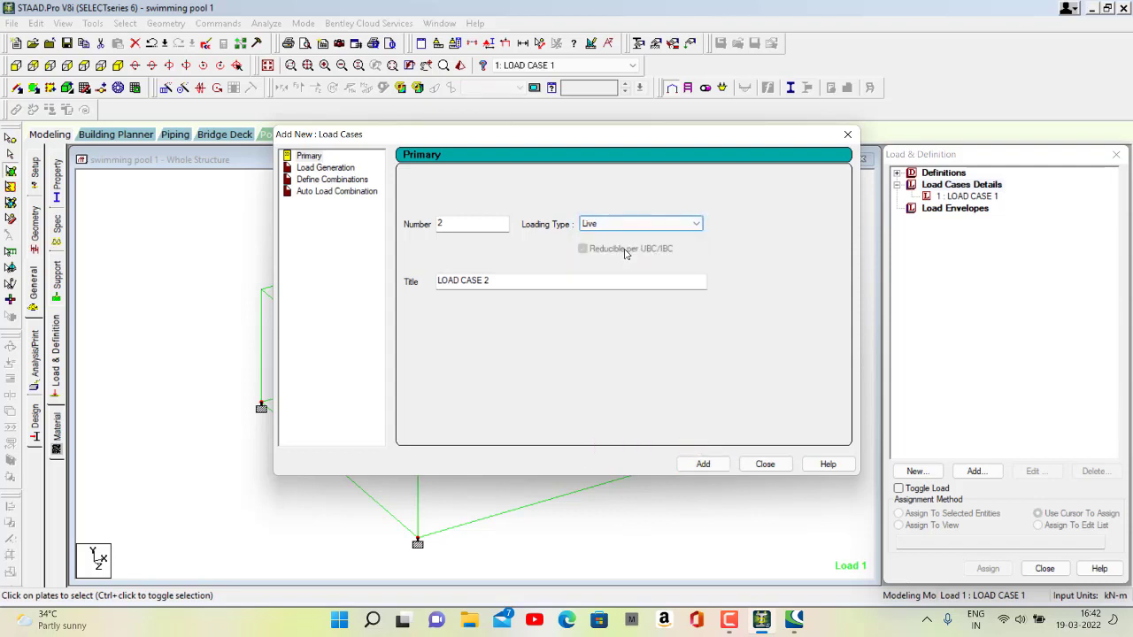
{"action": "left_click", "coordinate": [704, 465]}
{"action": "left_click", "coordinate": [765, 464]}
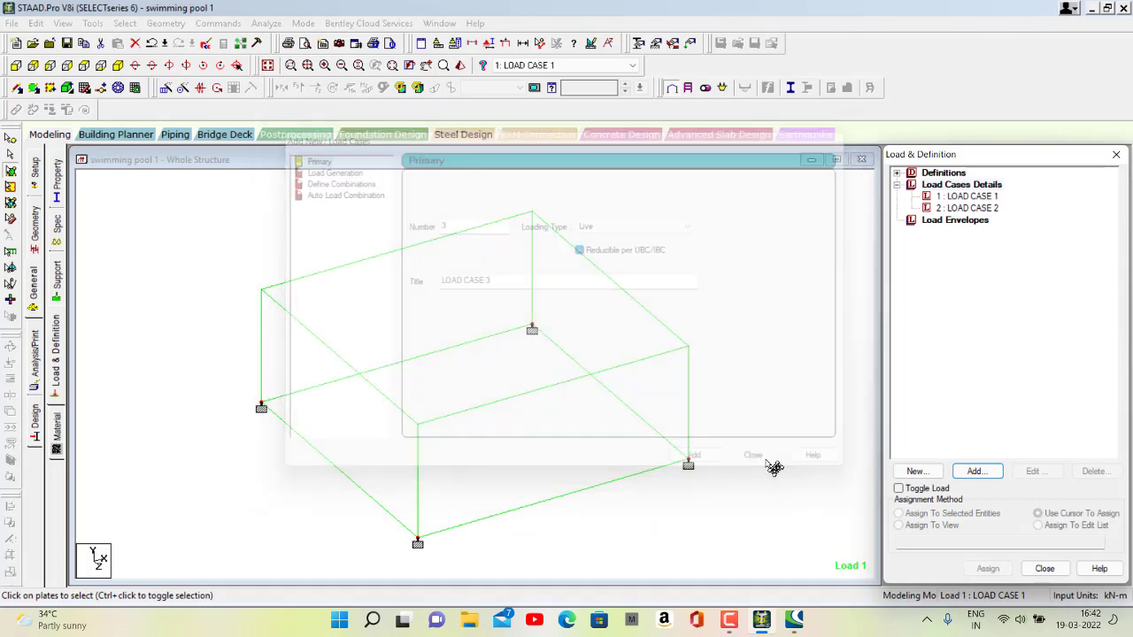
Add a selfweight load in the Y direction with factor -1 to LOAD CASE 1
{"action": "left_click", "coordinate": [967, 195]}
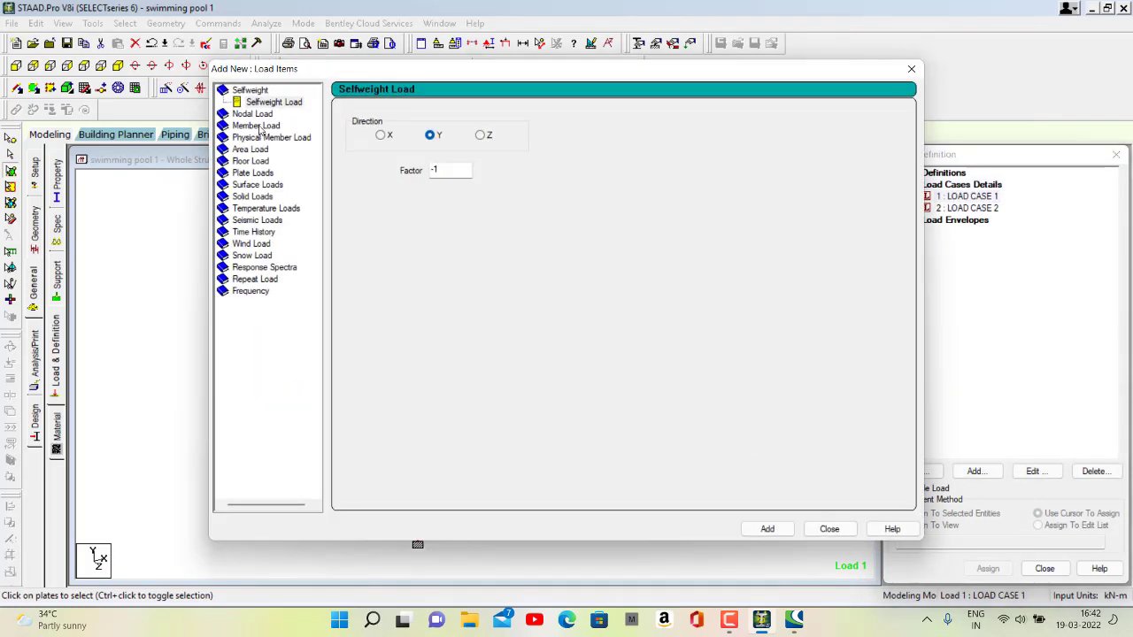
{"action": "left_click", "coordinate": [768, 528]}
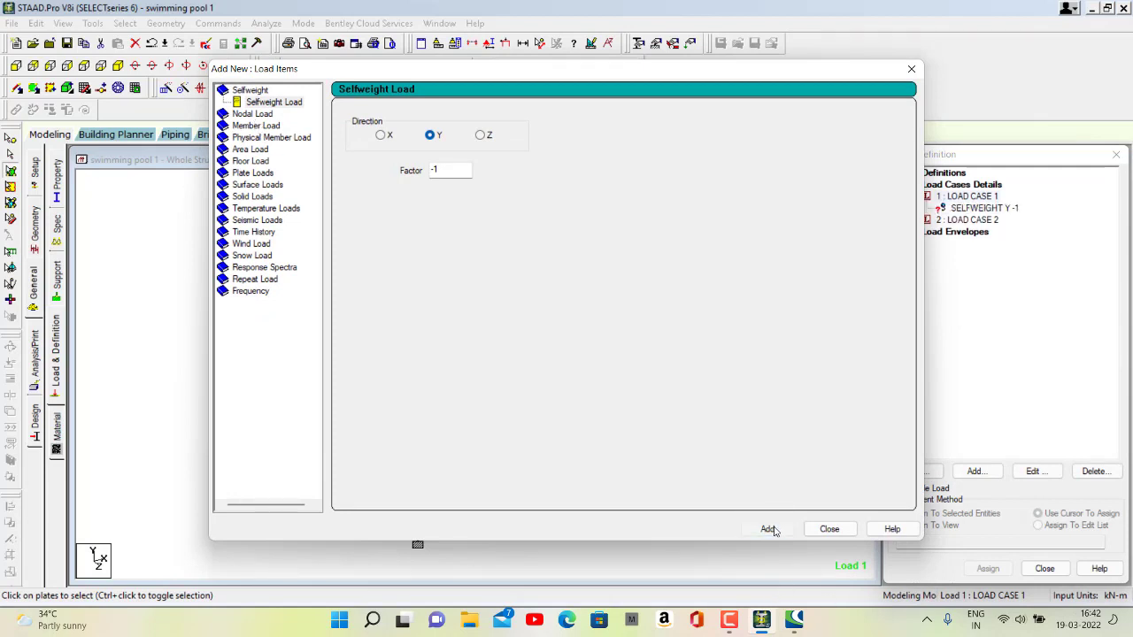
{"action": "left_click", "coordinate": [829, 529]}
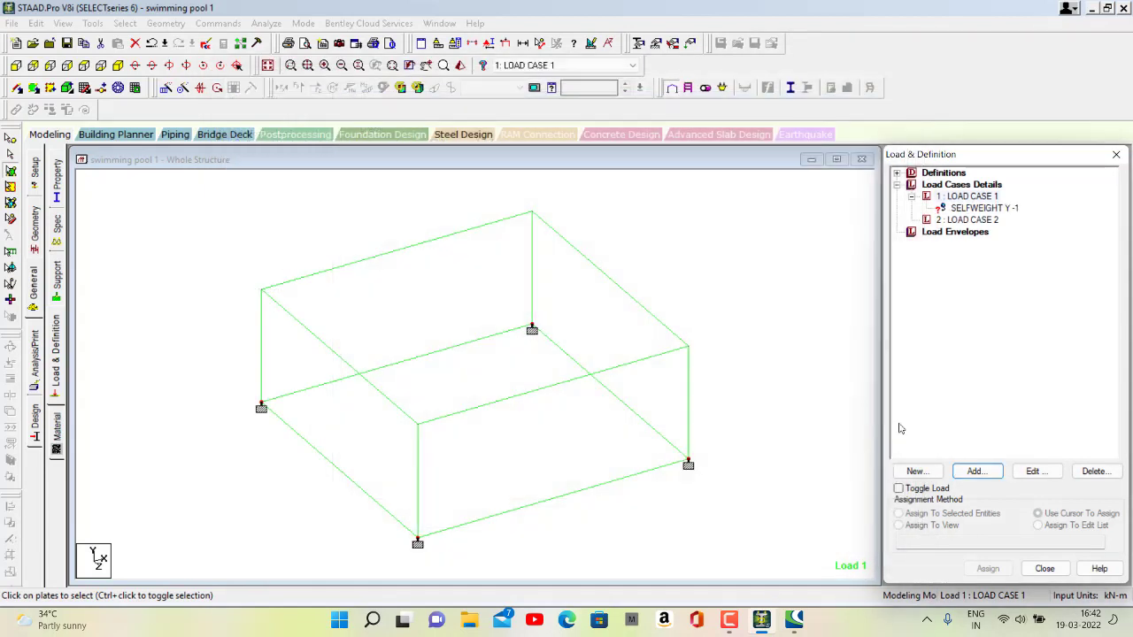
Start a hydrostatic plate load in LOAD CASE 2 and select all pool plates, 9 to 13, for it
{"action": "left_click", "coordinate": [965, 220]}
{"action": "left_click", "coordinate": [976, 471]}
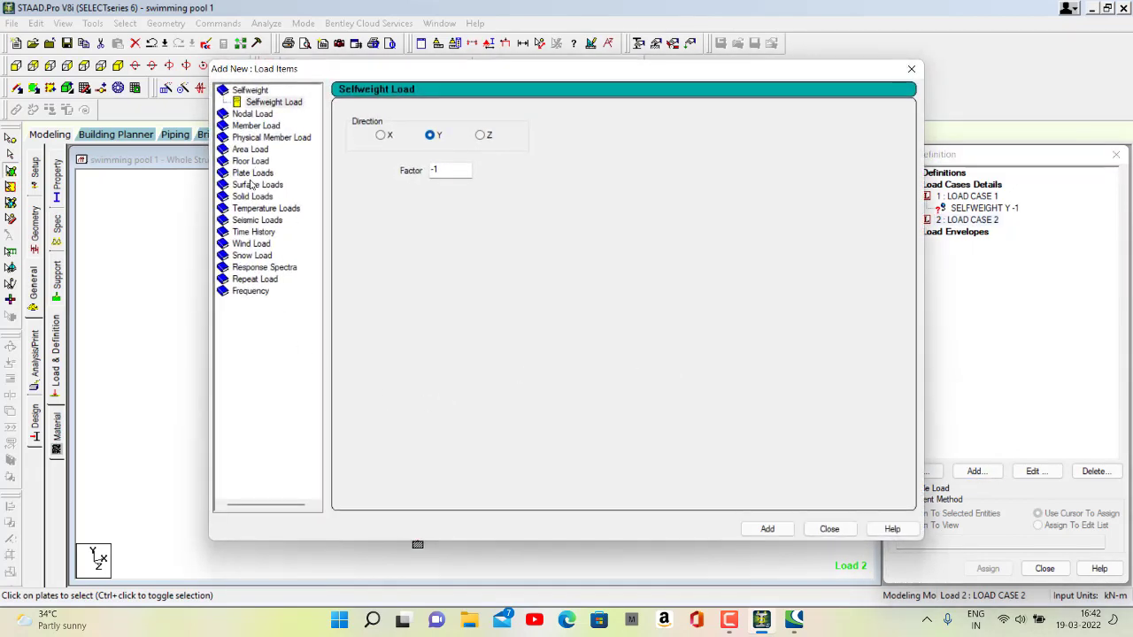
{"action": "left_click", "coordinate": [252, 173]}
{"action": "left_click", "coordinate": [278, 221]}
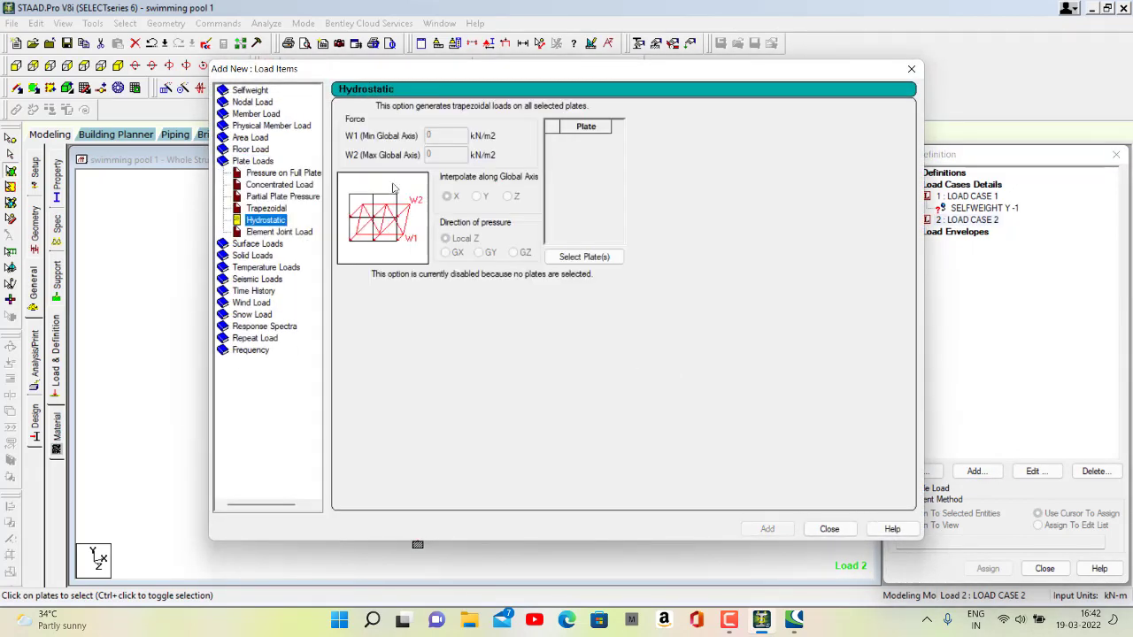
{"action": "left_click", "coordinate": [584, 258]}
{"action": "left_click_drag", "start_coordinate": [585, 205], "coordinate": [803, 223]}
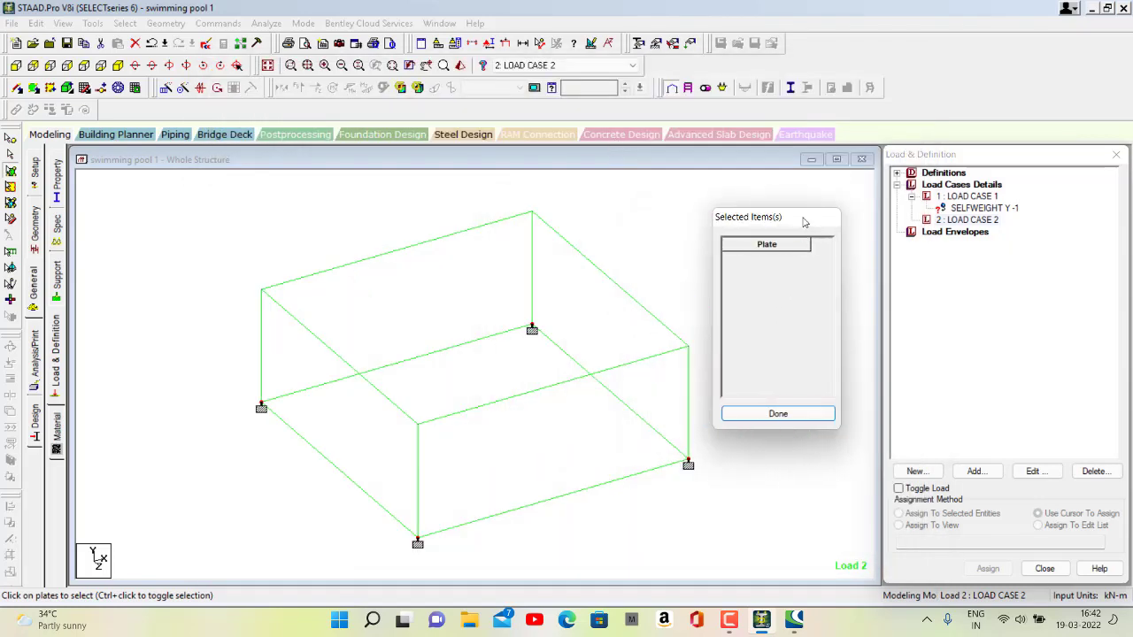
{"action": "left_click", "coordinate": [678, 411]}
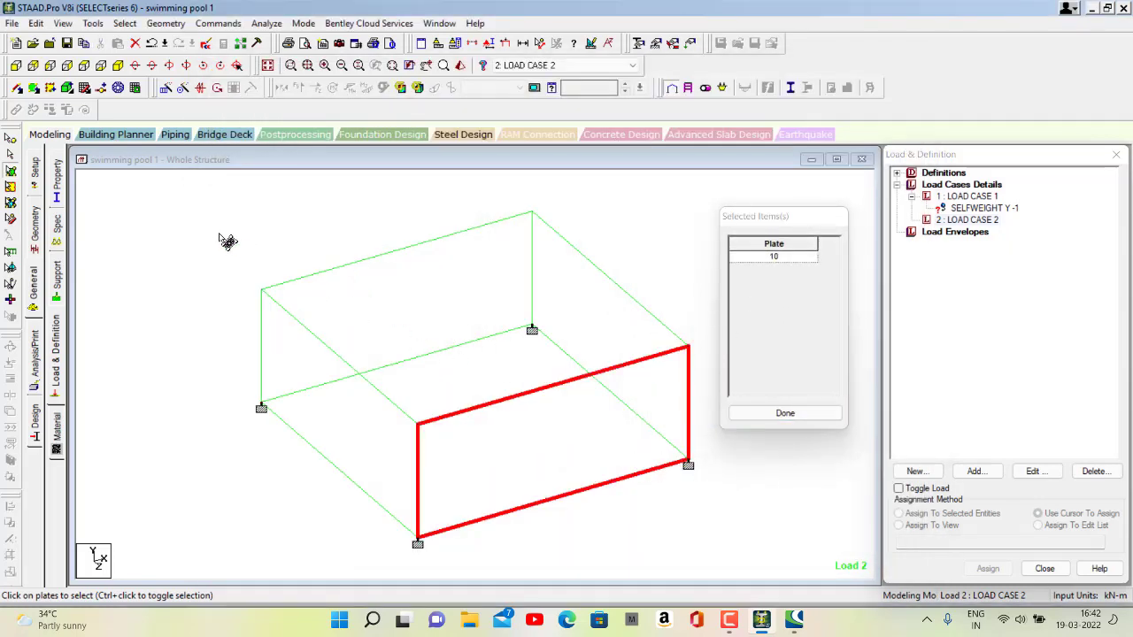
{"action": "left_click", "coordinate": [255, 276]}
{"action": "key", "text": "ctrl+a"}
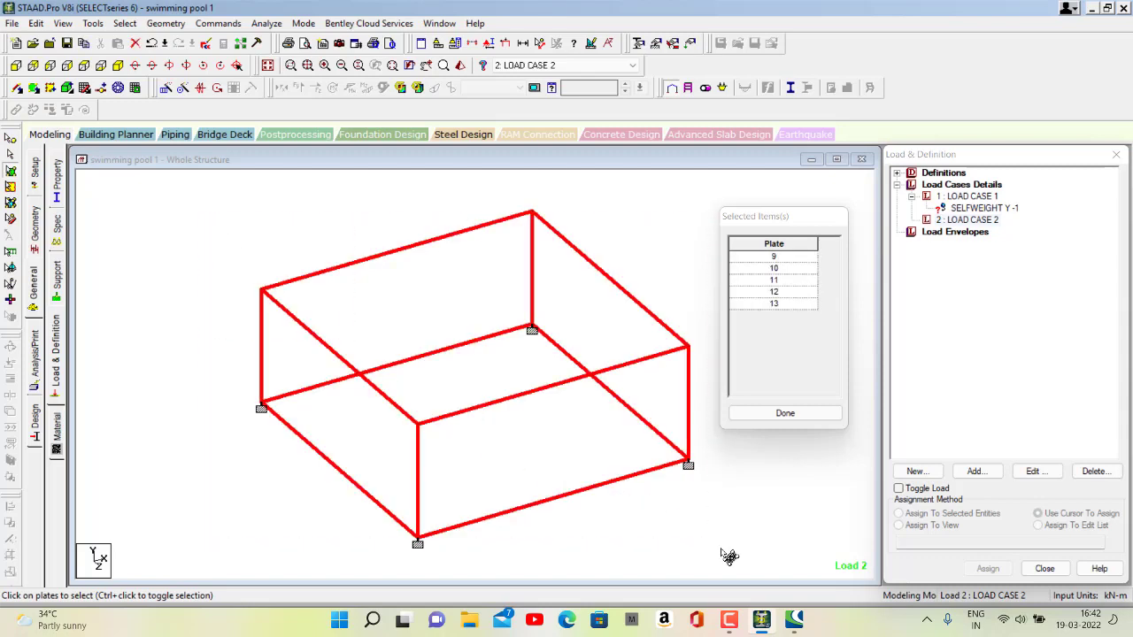
{"action": "left_click", "coordinate": [783, 413]}
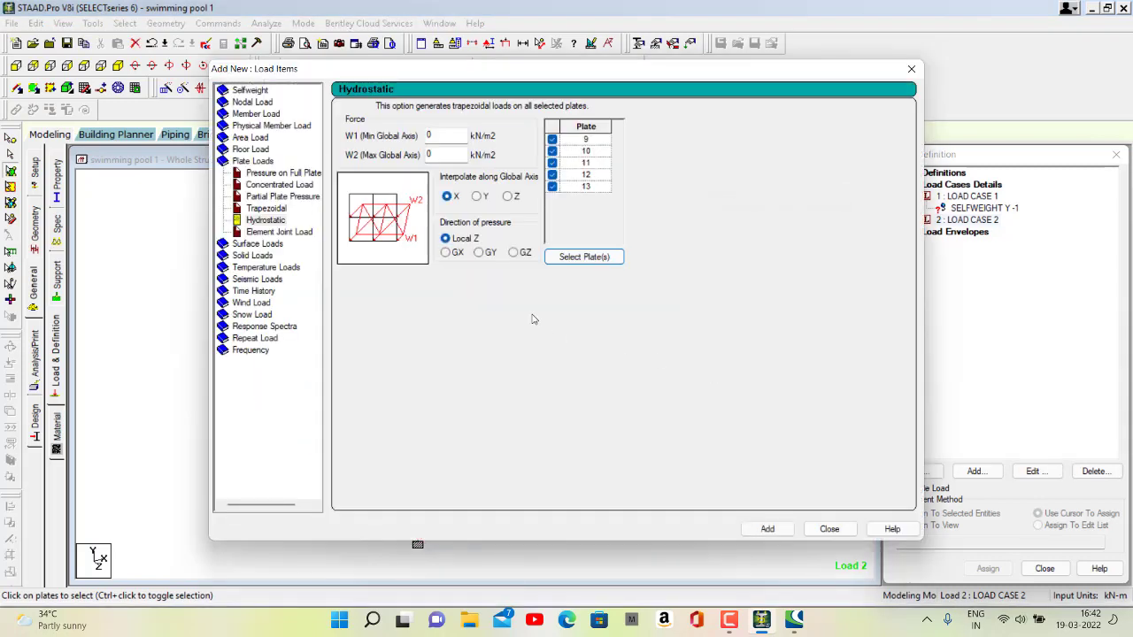
Add the hydrostatic load with W1 50 and W2 60 kN/m2, interpolated along global Y with pressure in local Z
{"action": "double_click", "coordinate": [432, 135]}
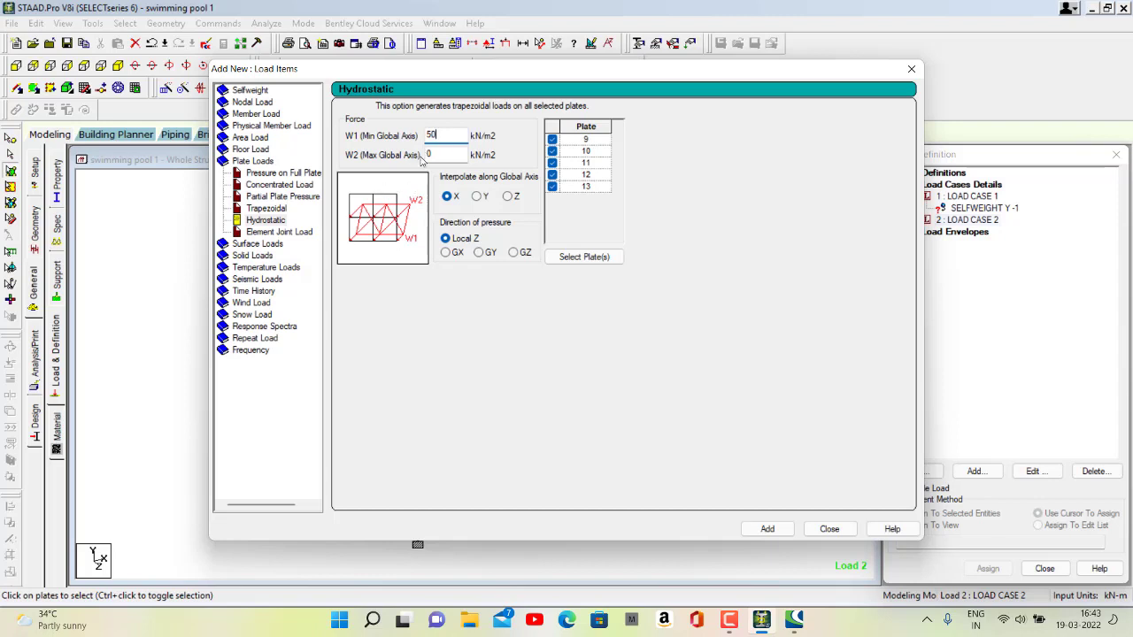
{"action": "left_click", "coordinate": [434, 152]}
{"action": "left_click", "coordinate": [478, 196]}
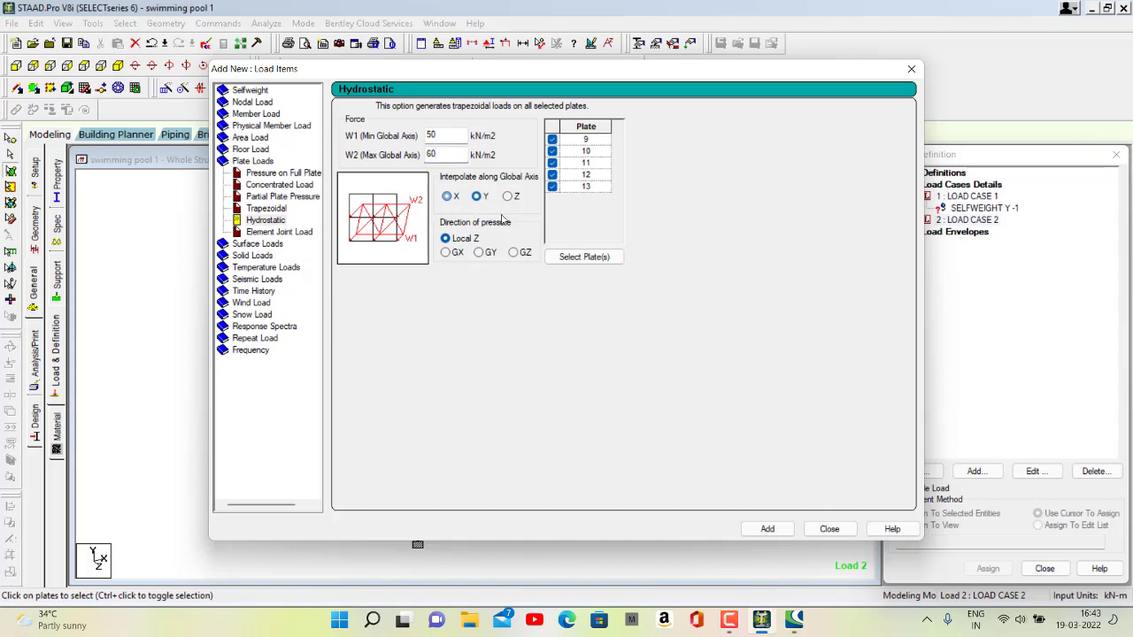
{"action": "left_click", "coordinate": [582, 260]}
{"action": "left_click", "coordinate": [767, 528]}
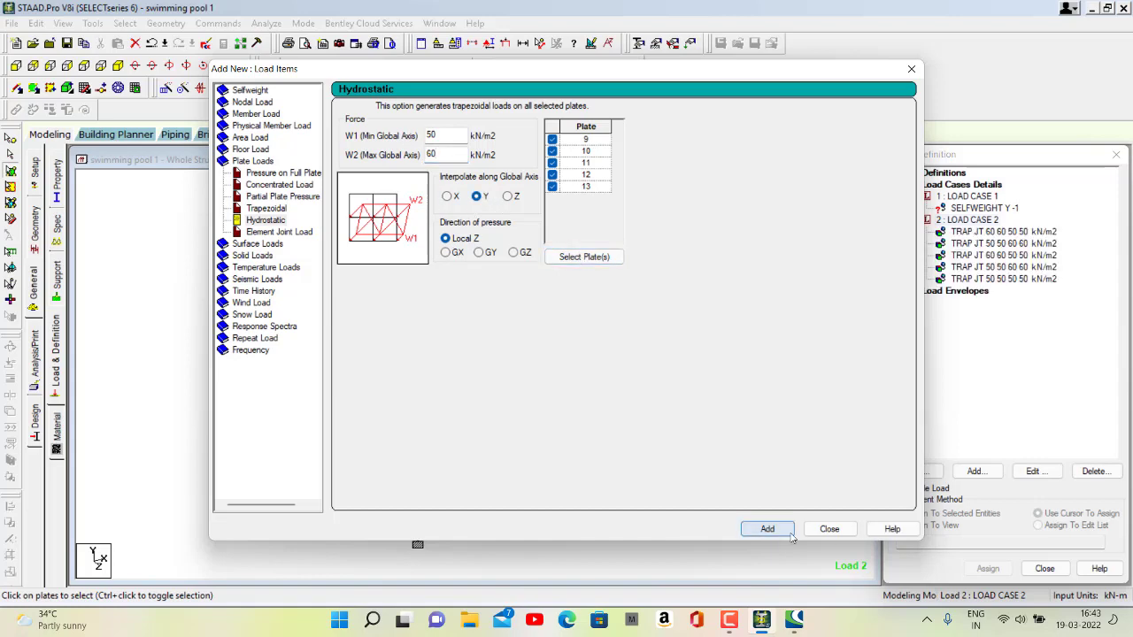
{"action": "left_click", "coordinate": [829, 528]}
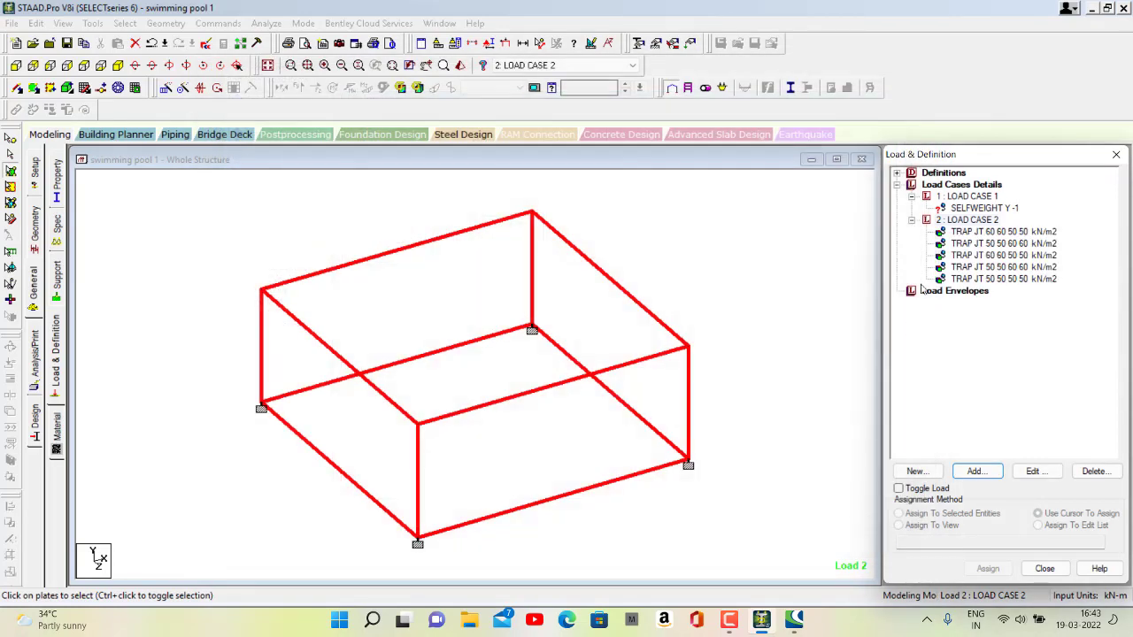
Assign the selfweight load of LOAD CASE 1 to the whole structure in view
{"action": "left_click", "coordinate": [983, 208]}
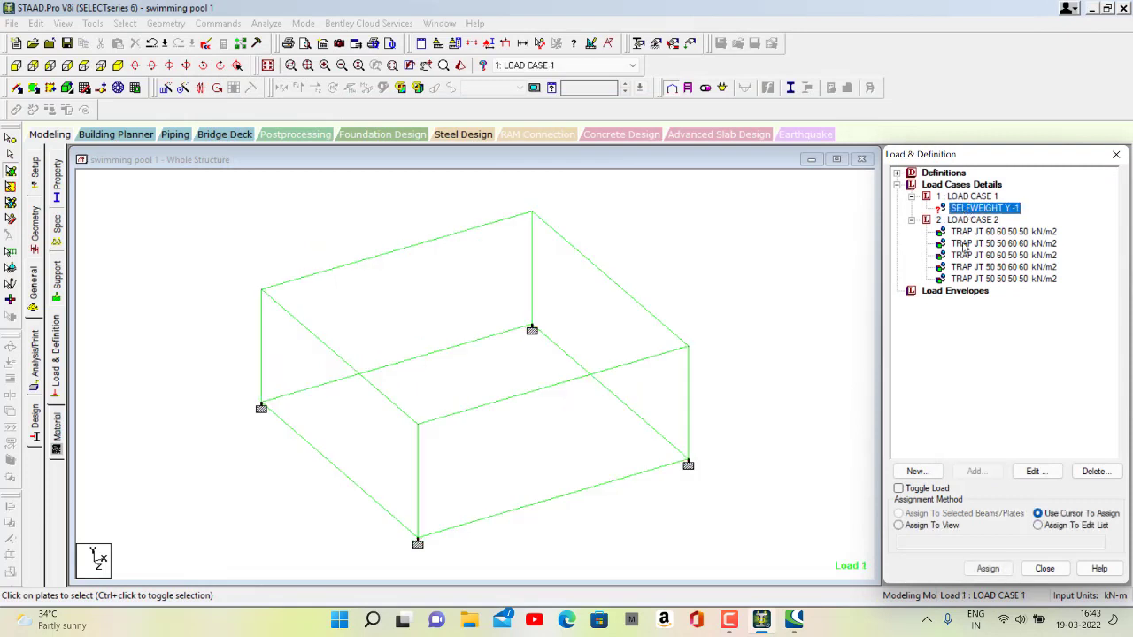
{"action": "left_click", "coordinate": [923, 527]}
{"action": "left_click", "coordinate": [988, 568]}
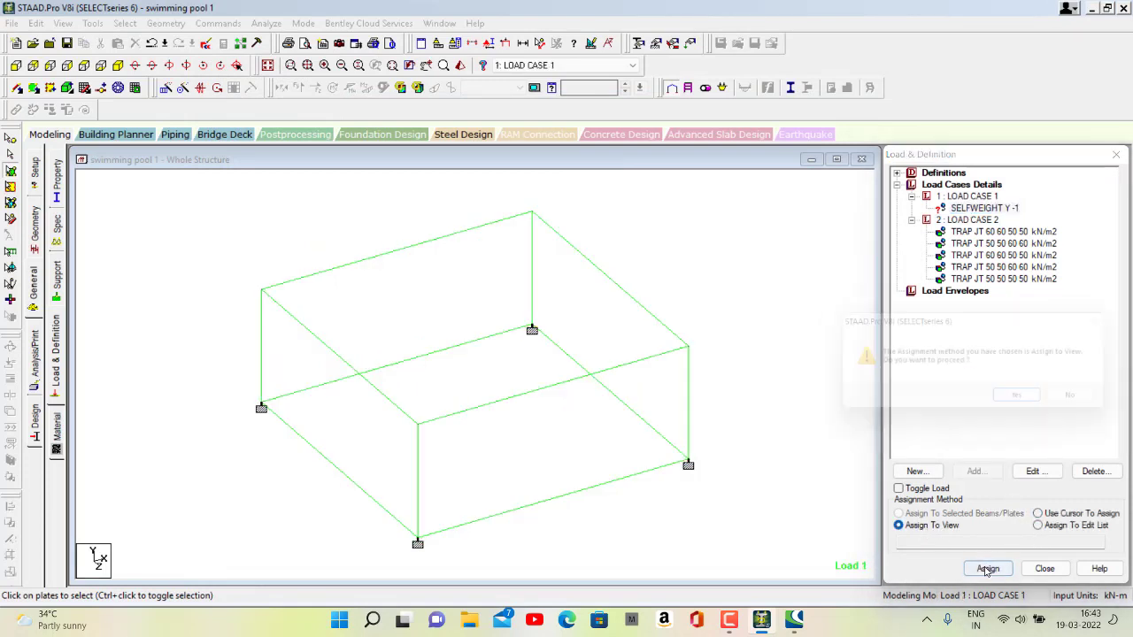
{"action": "left_click", "coordinate": [1032, 404]}
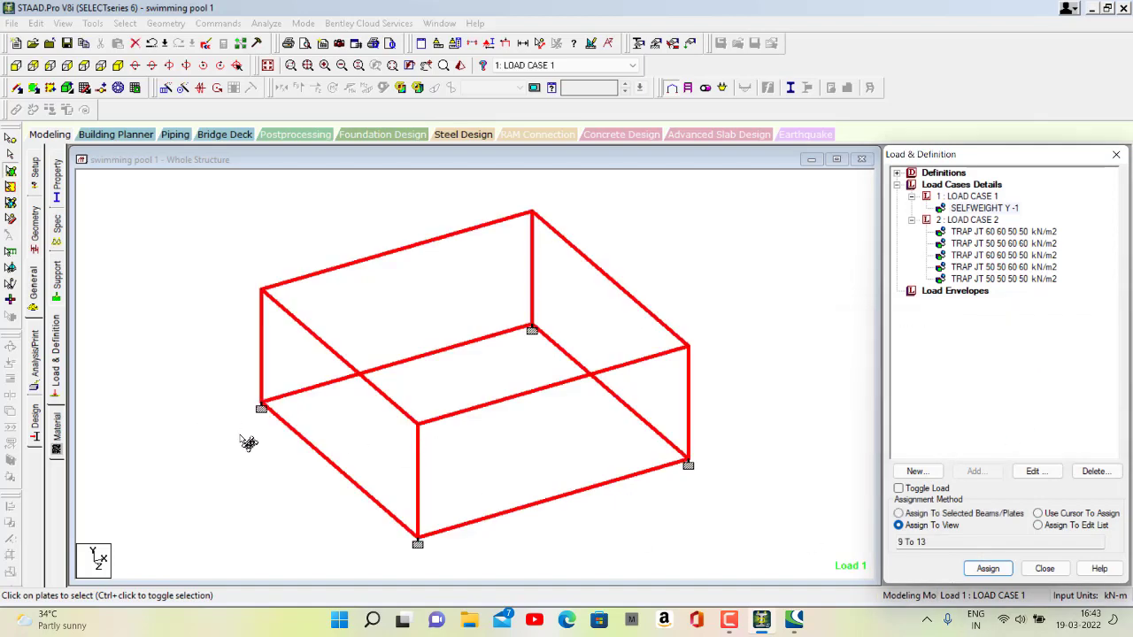
Assign the CONCRETE material to the selected plates 9 to 13 and accept the auto save
{"action": "left_click", "coordinate": [58, 431]}
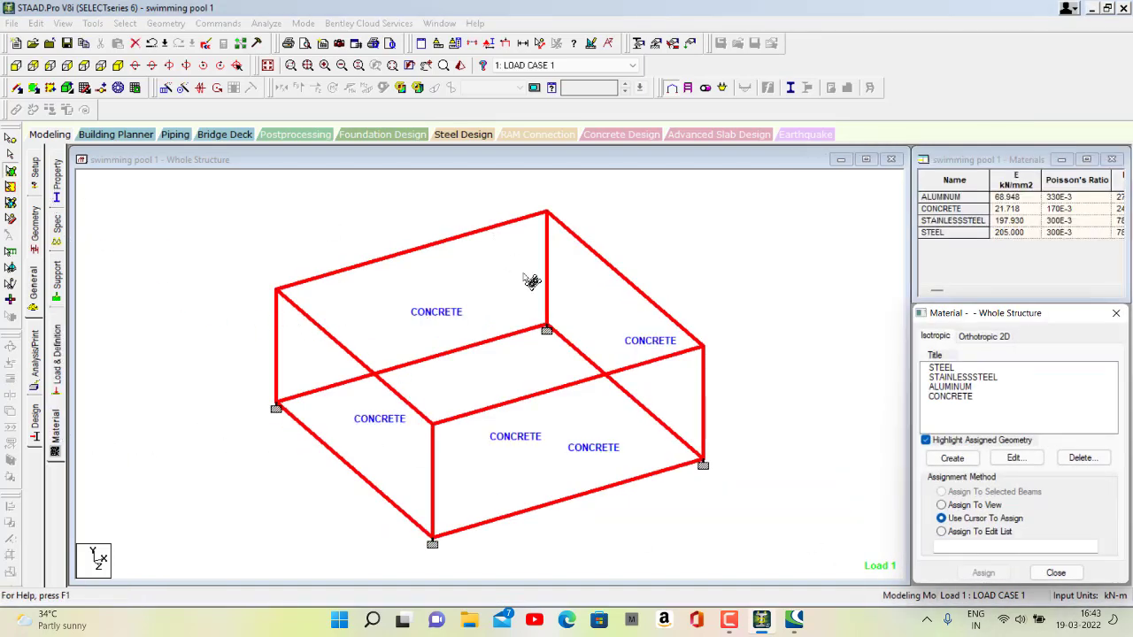
{"action": "left_click", "coordinate": [952, 397]}
{"action": "left_click", "coordinate": [983, 574]}
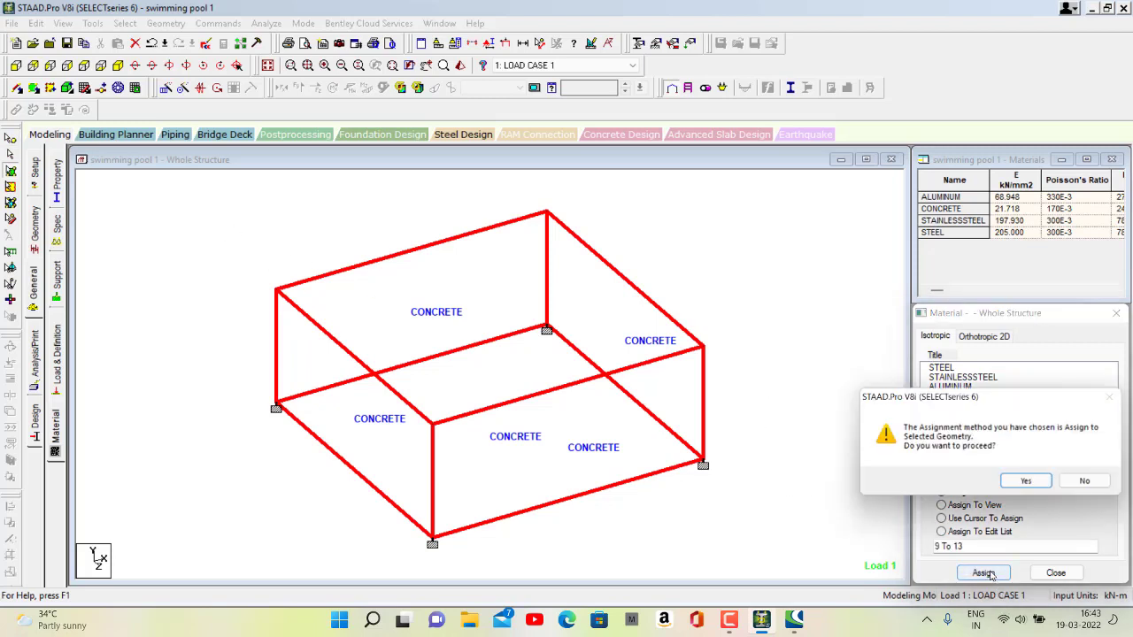
{"action": "left_click", "coordinate": [969, 481]}
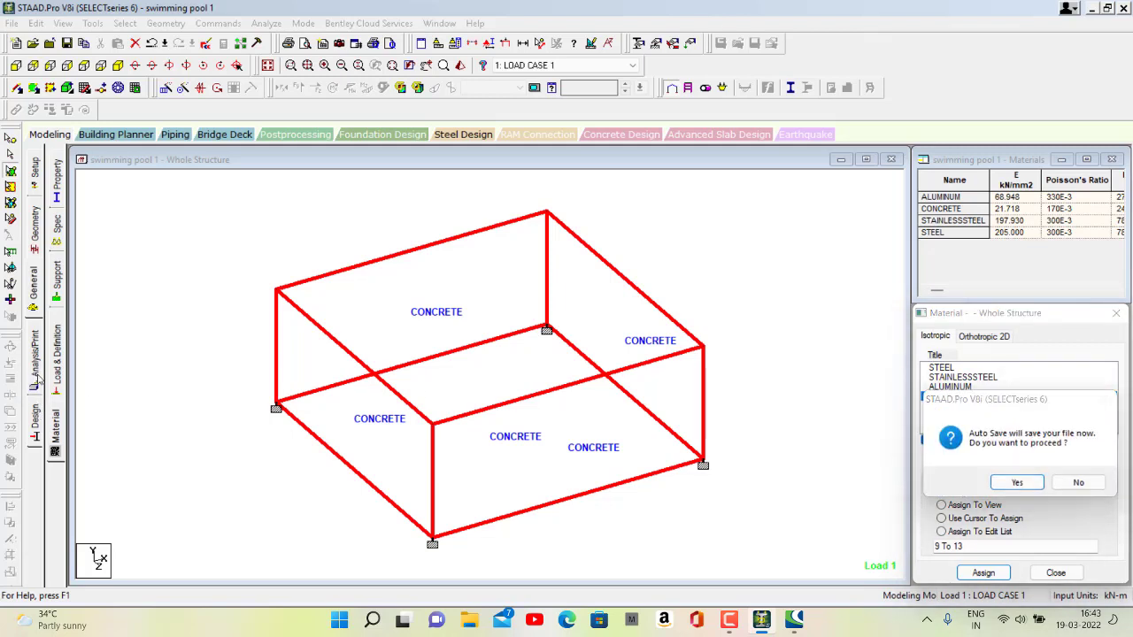
{"action": "key", "text": "Return"}
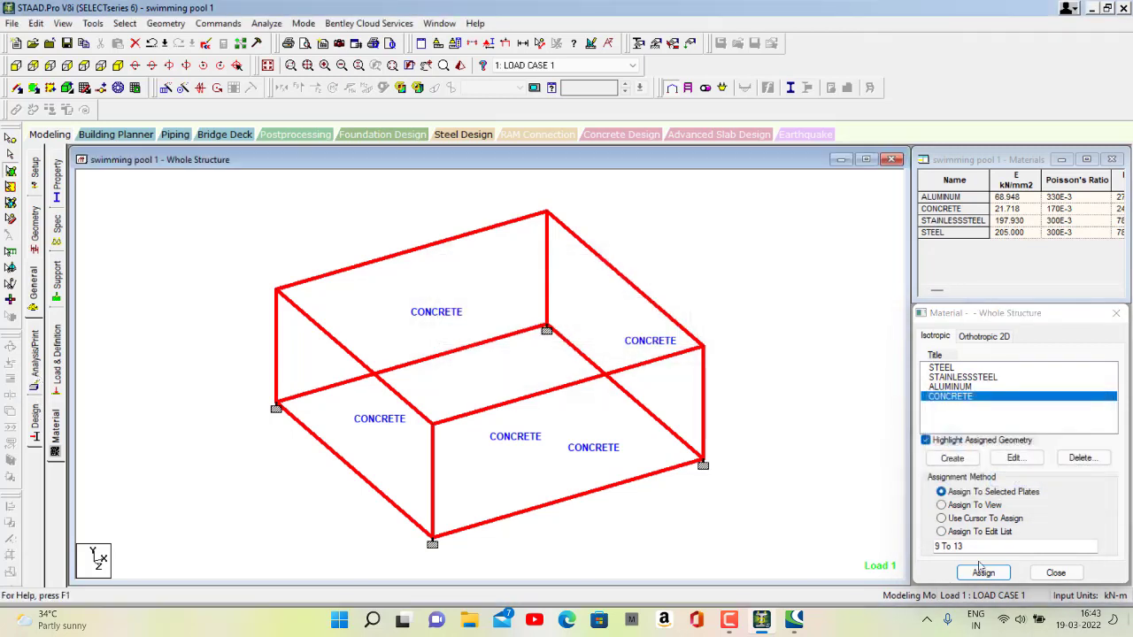
Add a Perform Analysis command with the No Print option and run the analysis
{"action": "left_click", "coordinate": [36, 368]}
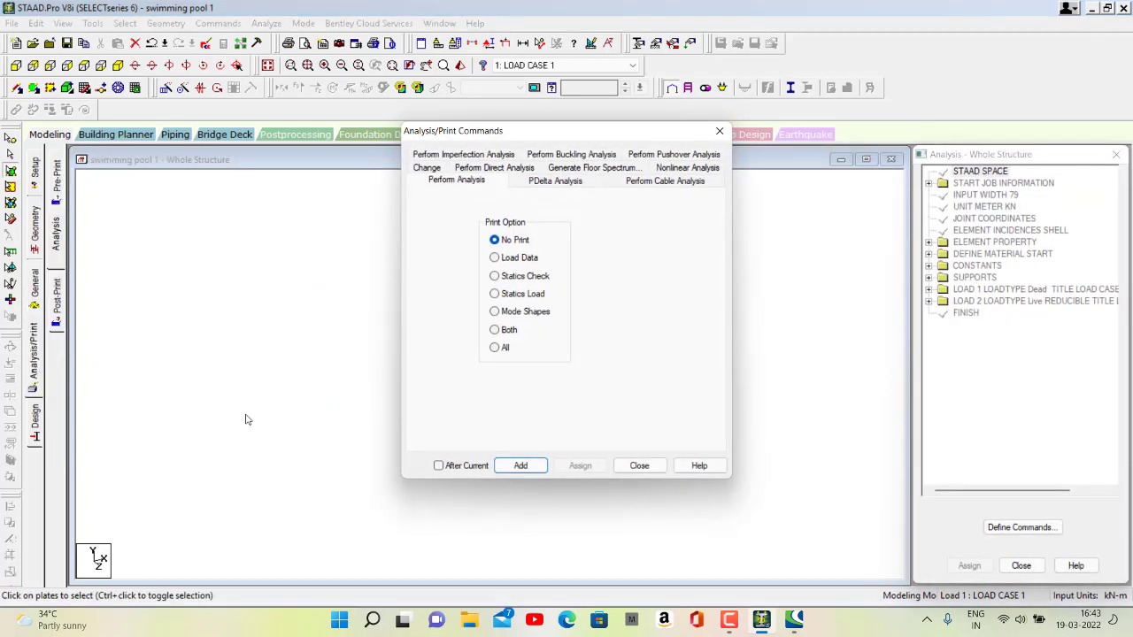
{"action": "left_click", "coordinate": [520, 466]}
{"action": "left_click", "coordinate": [639, 466]}
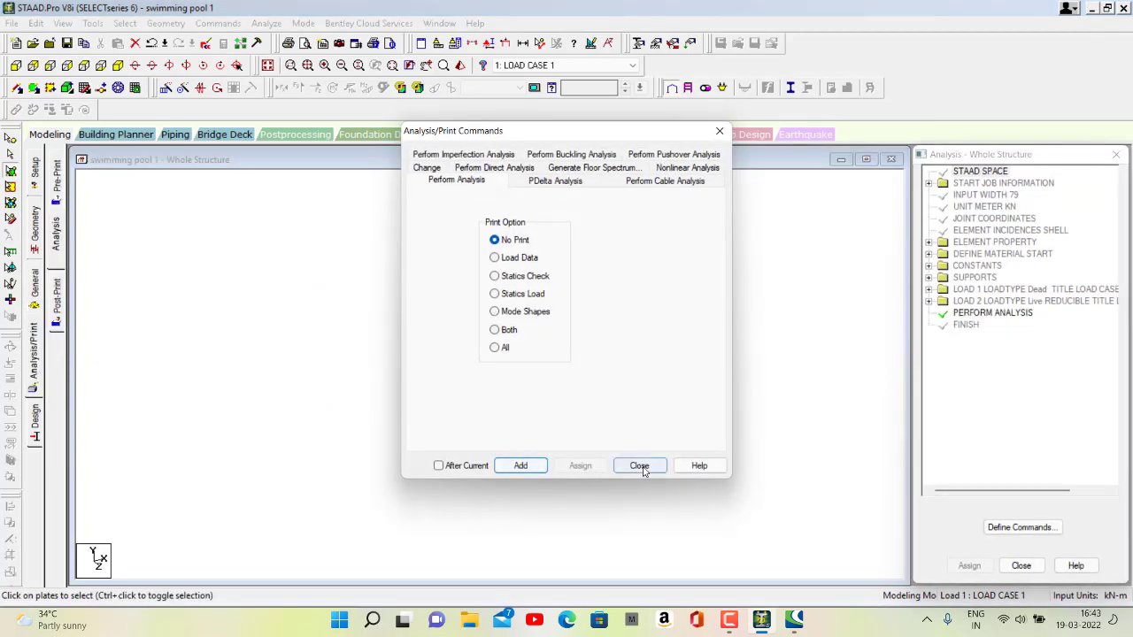
{"action": "left_click", "coordinate": [266, 23]}
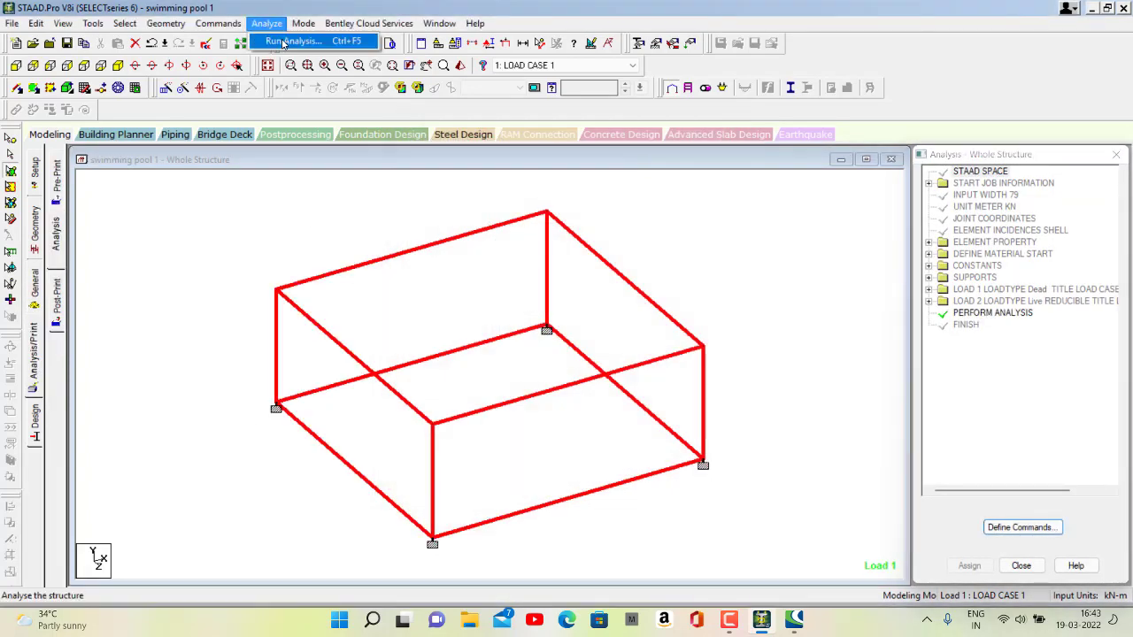
{"action": "left_click", "coordinate": [285, 42]}
{"action": "left_click", "coordinate": [475, 327]}
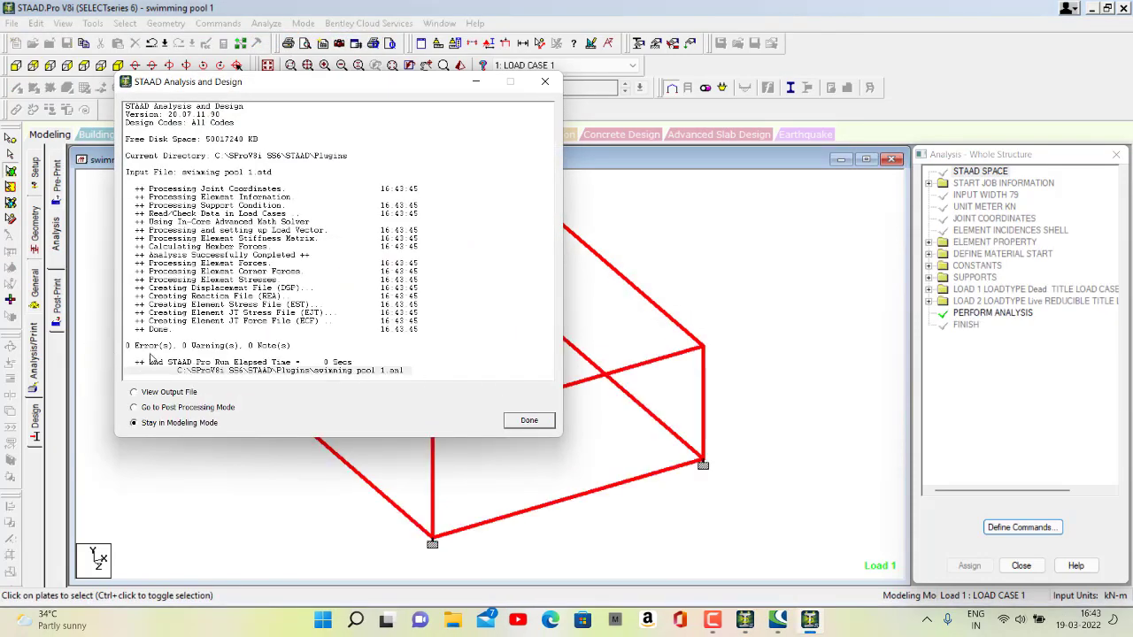
Go to post-processing mode with LOAD CASE 1 and LOAD CASE 2 included in the results to view node displacements
{"action": "left_click", "coordinate": [172, 409]}
{"action": "left_click", "coordinate": [545, 81]}
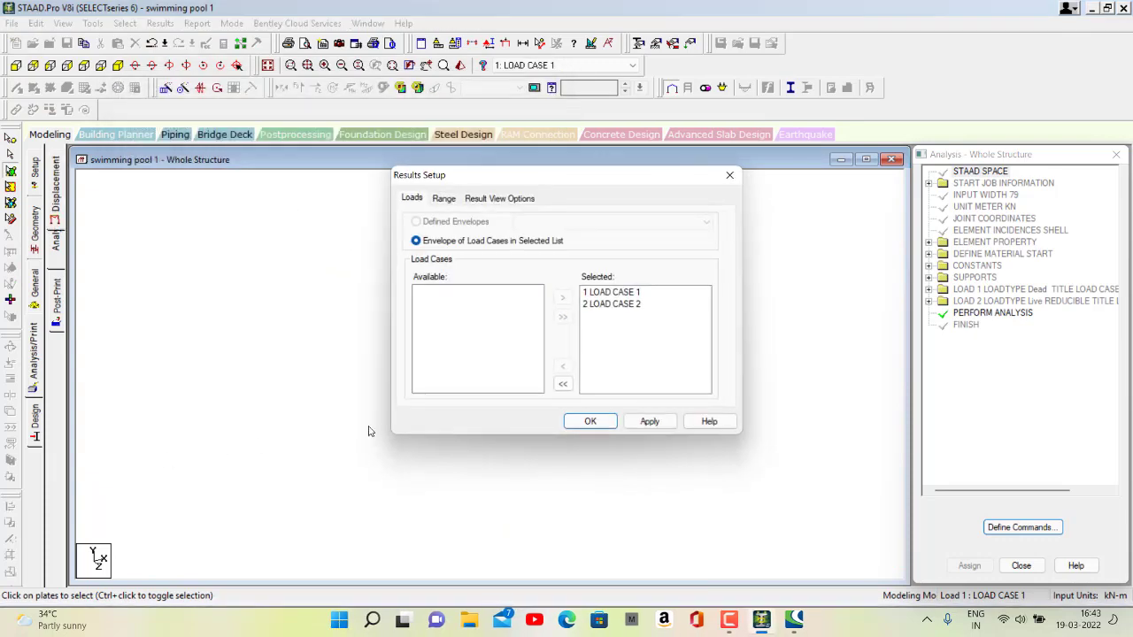
{"action": "left_click", "coordinate": [591, 422]}
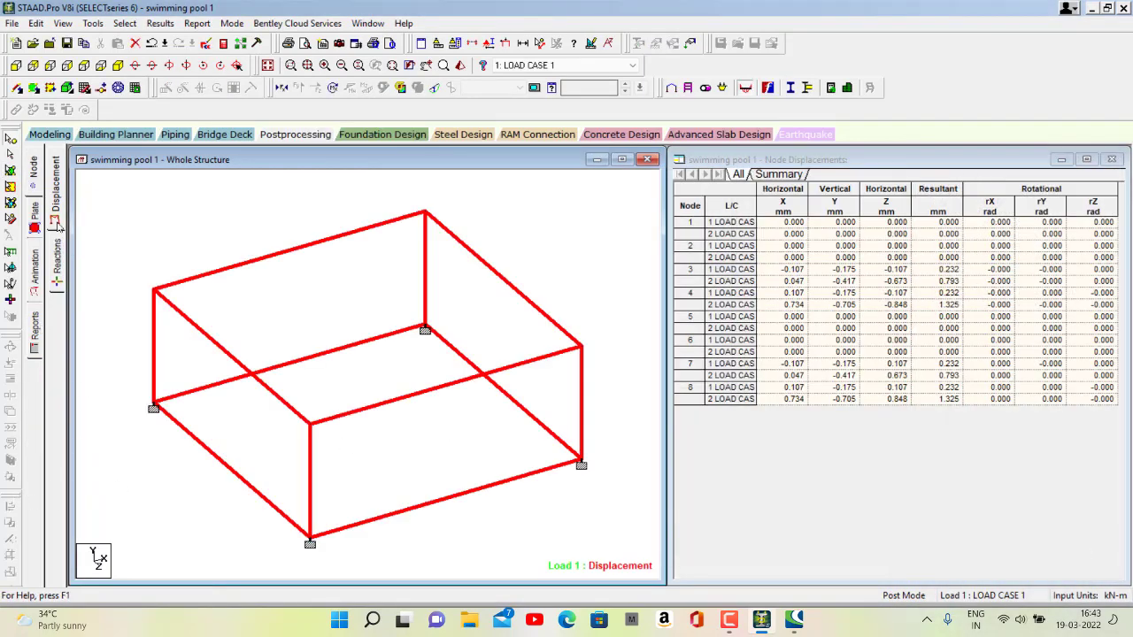
Return to modeling mode and set the concrete design code to IS456
{"action": "left_click", "coordinate": [41, 134]}
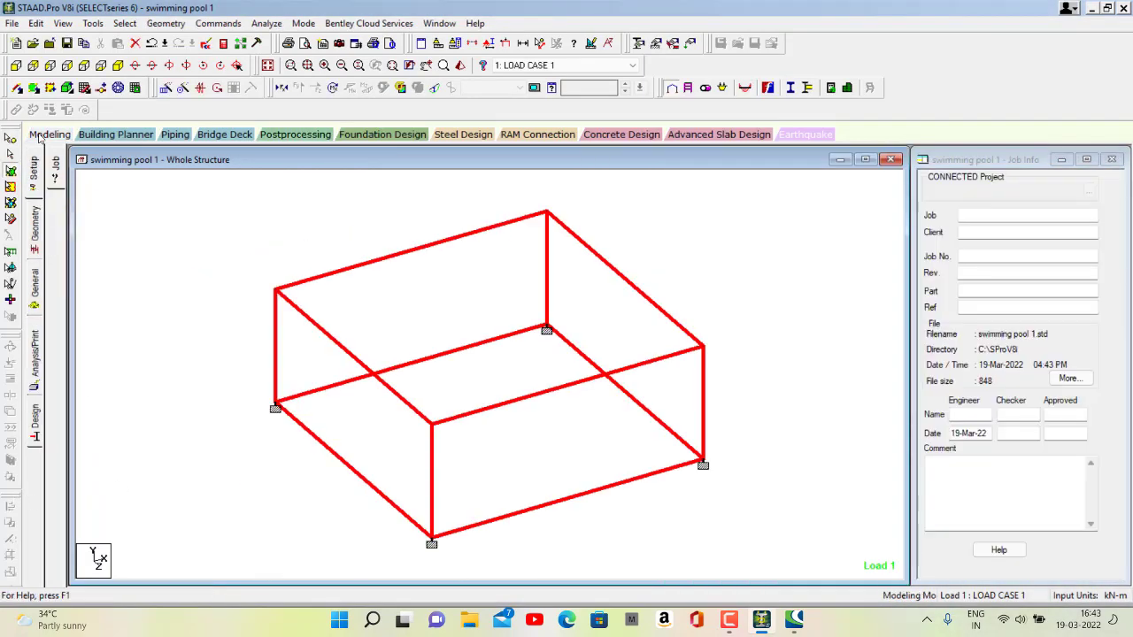
{"action": "left_click", "coordinate": [38, 432]}
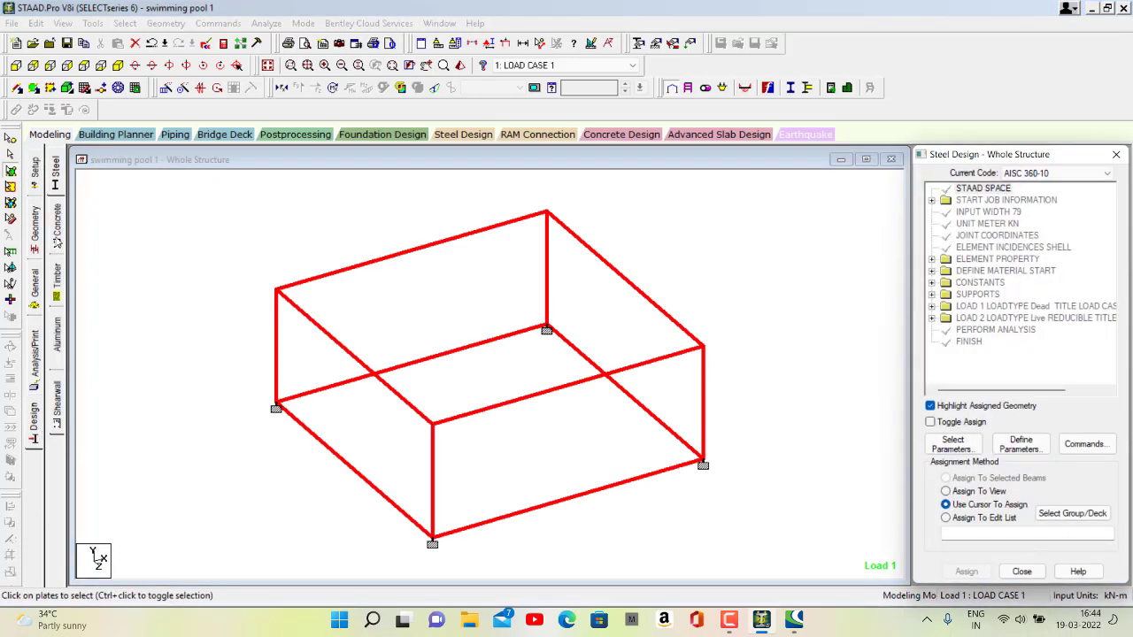
{"action": "left_click", "coordinate": [56, 239]}
{"action": "left_click", "coordinate": [1041, 173]}
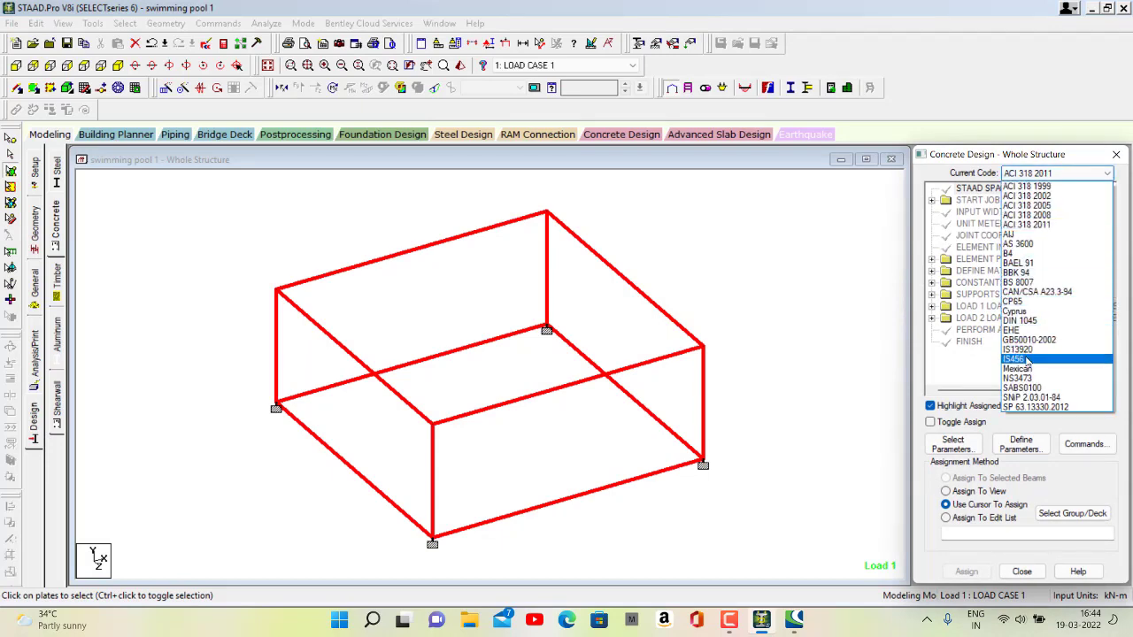
{"action": "left_click", "coordinate": [1026, 361]}
Select the Fc, Fymain and Fysec parameters for the IS456 concrete design
{"action": "left_click", "coordinate": [952, 444]}
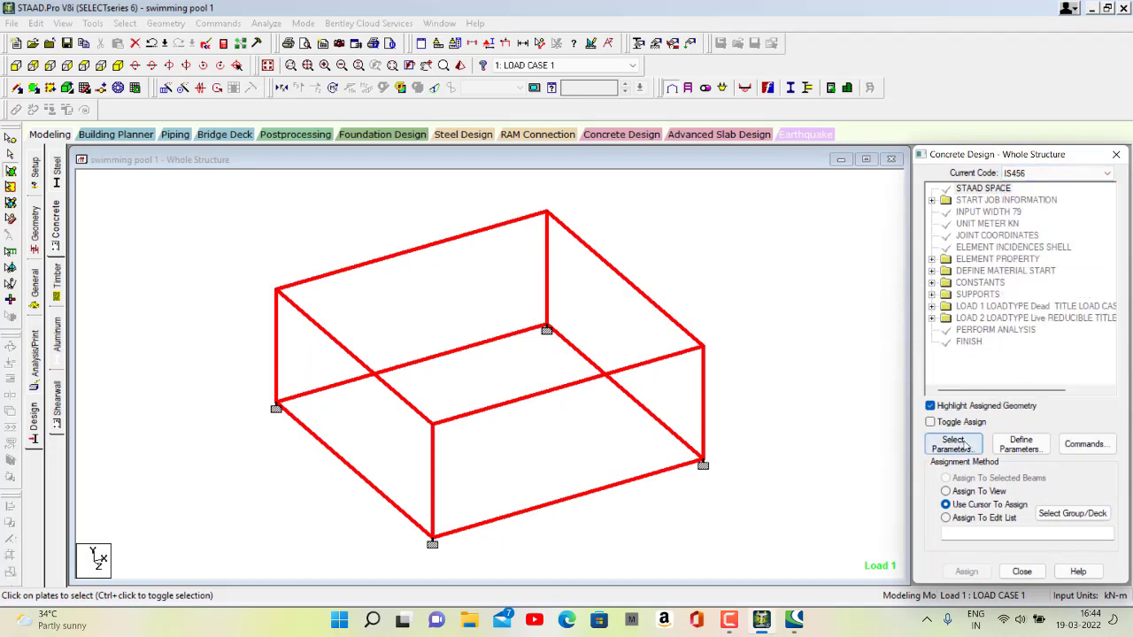
{"action": "left_click", "coordinate": [933, 398]}
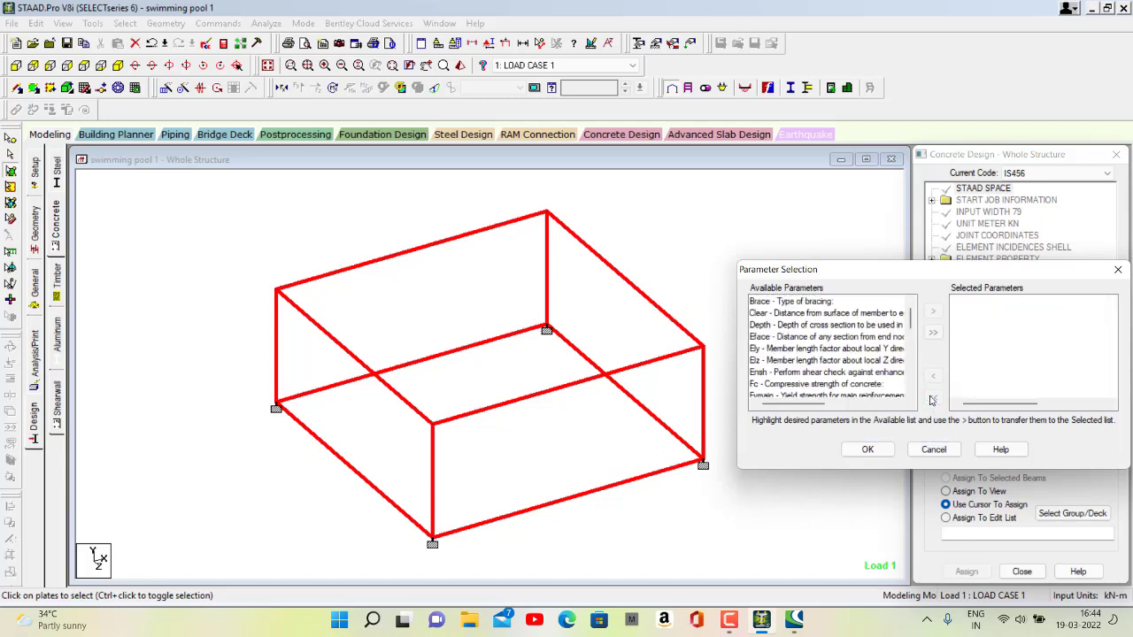
{"action": "scroll", "coordinate": [788, 365], "scroll_direction": "down", "scroll_amount": 1}
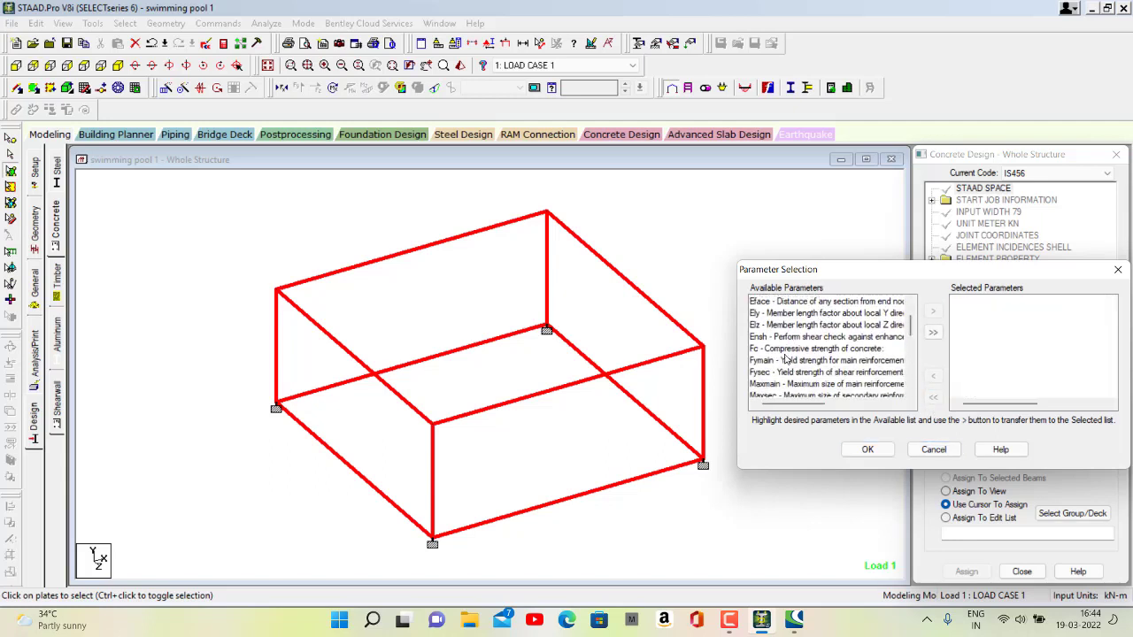
{"action": "left_click", "coordinate": [775, 348]}
{"action": "double_click", "coordinate": [775, 348]}
{"action": "double_click", "coordinate": [776, 349]}
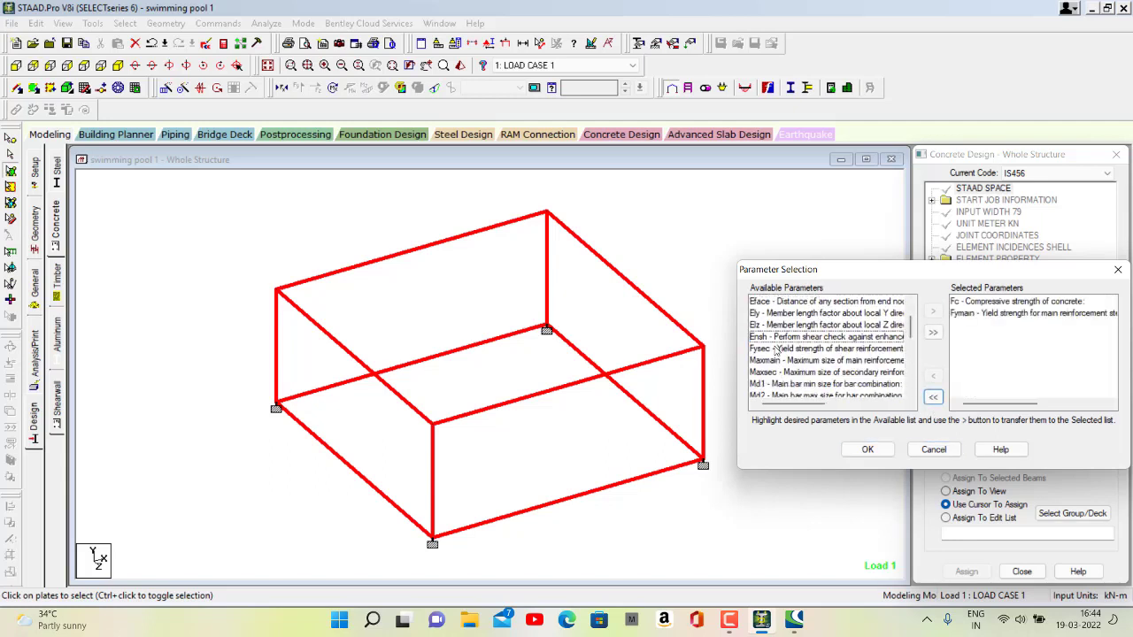
{"action": "double_click", "coordinate": [776, 351]}
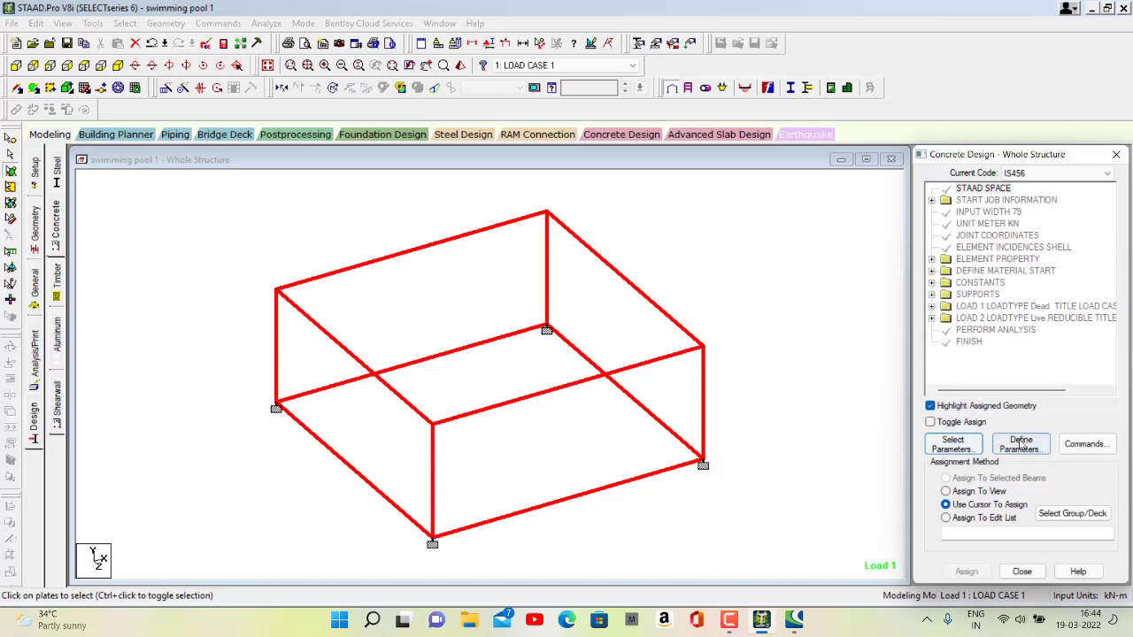
Add the design parameters FC with 25000 kN/m2 and FYMAIN with 450000 kN/m2 to the concrete design
{"action": "left_click", "coordinate": [1020, 445]}
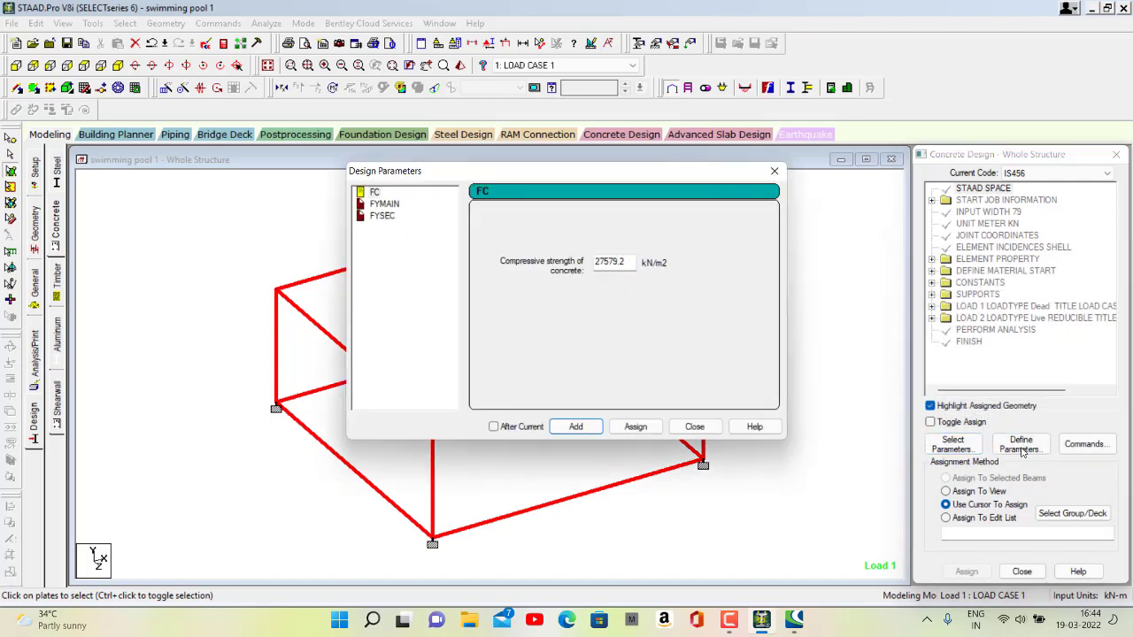
{"action": "left_click_drag", "start_coordinate": [634, 262], "coordinate": [595, 262]}
{"action": "type", "text": "25000"}
{"action": "left_click", "coordinate": [576, 428]}
{"action": "left_click", "coordinate": [385, 205]}
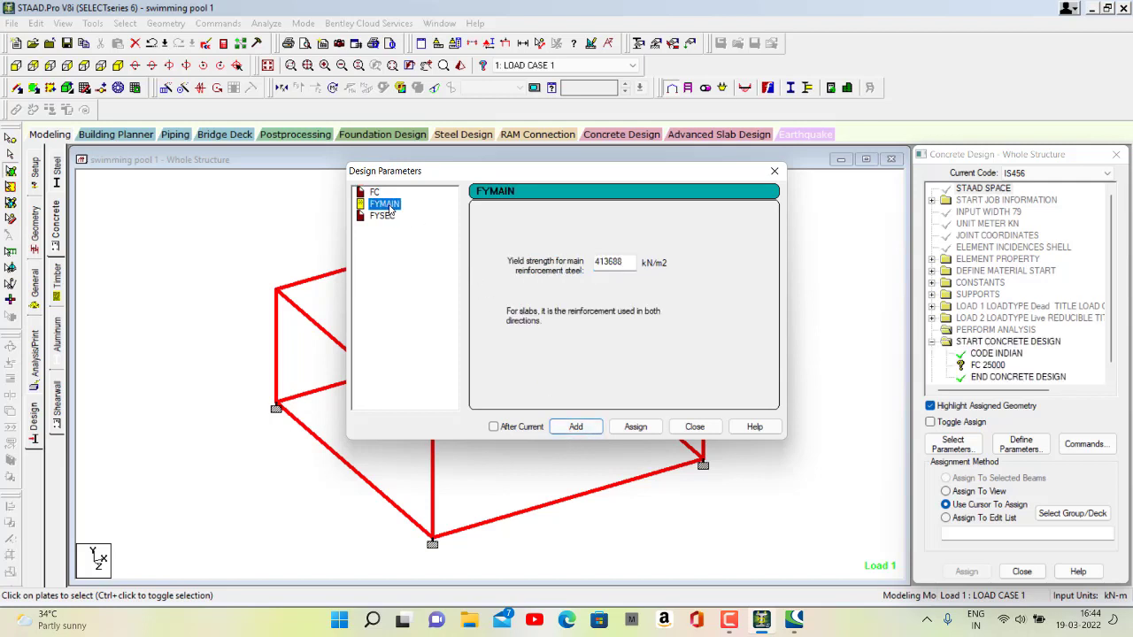
{"action": "left_click_drag", "start_coordinate": [625, 262], "coordinate": [581, 270]}
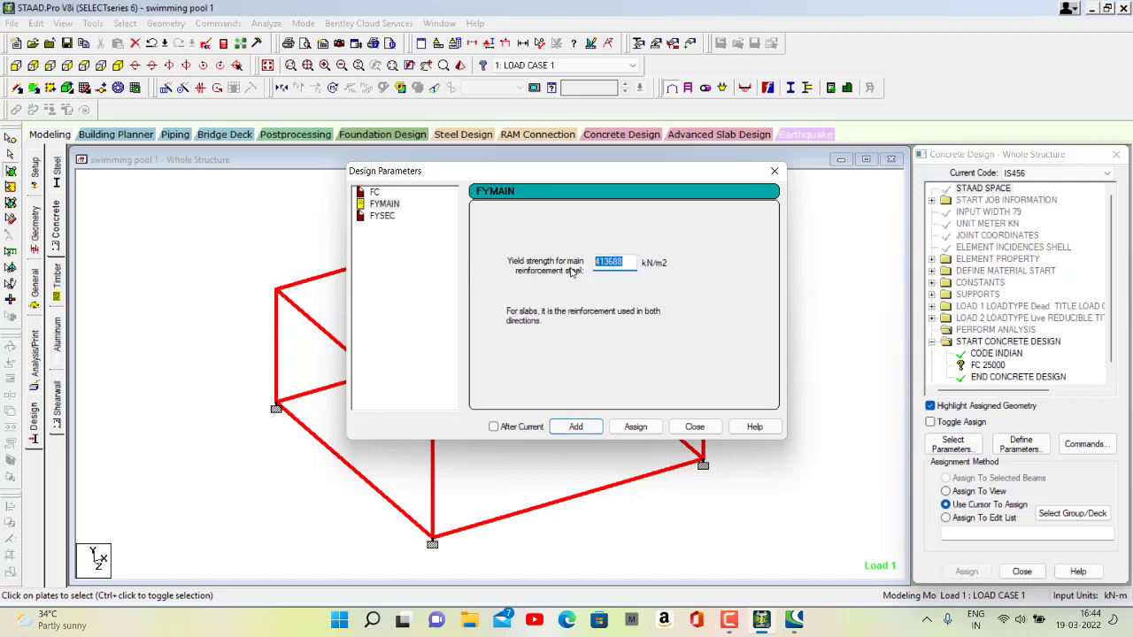
{"action": "type", "text": "450000"}
{"action": "left_click", "coordinate": [597, 432]}
Add the FYSEC shear reinforcement yield strength parameter with 450000 kN/m2 and finish defining parameters
{"action": "left_click", "coordinate": [384, 216]}
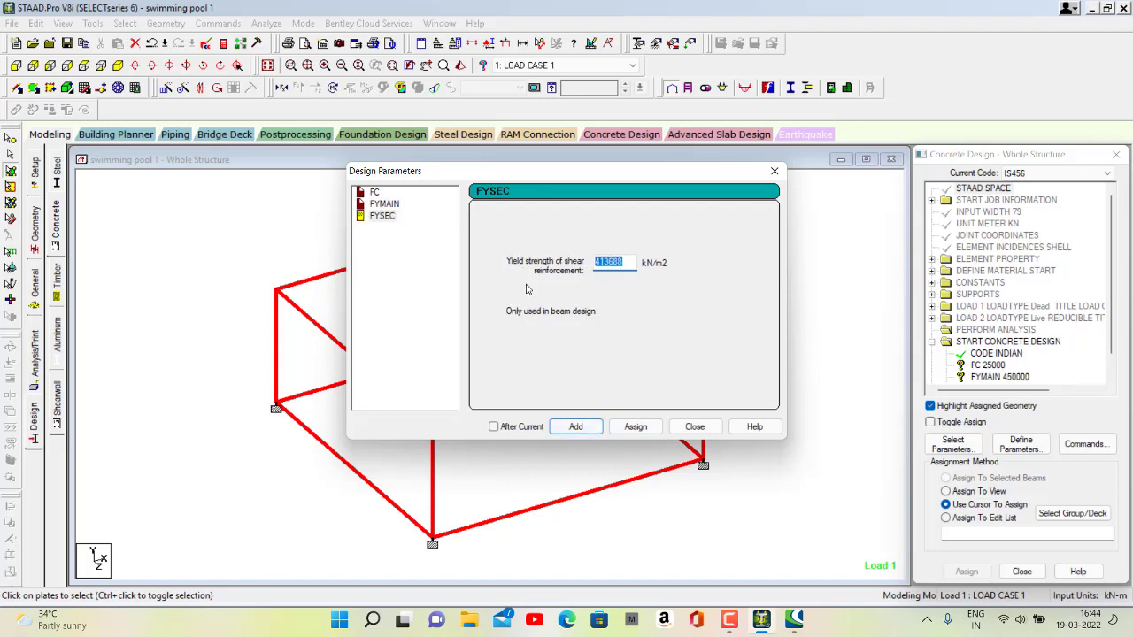
{"action": "type", "text": "450000"}
{"action": "left_click", "coordinate": [576, 427]}
{"action": "left_click", "coordinate": [694, 427]}
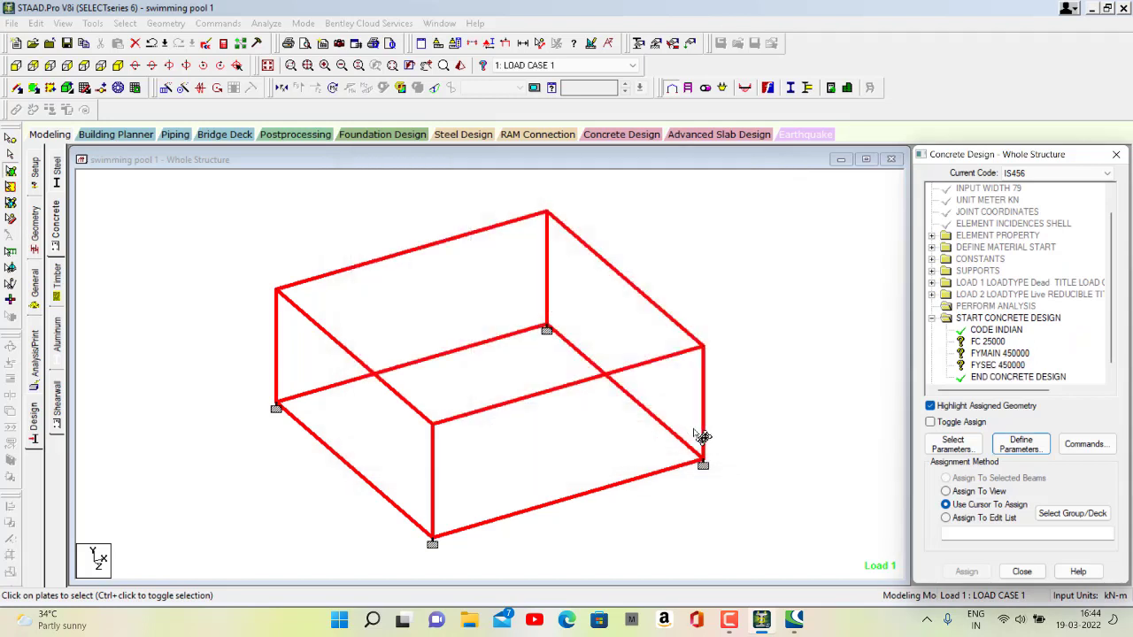
Add the TAKE OFF design command to the concrete design
{"action": "left_click", "coordinate": [1111, 447]}
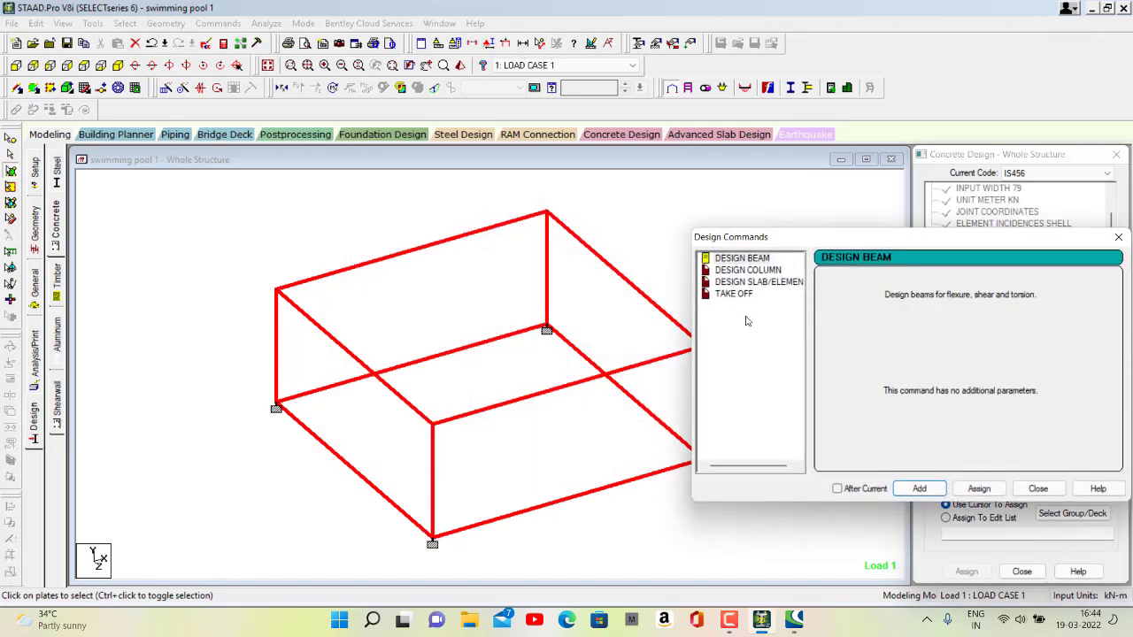
{"action": "left_click", "coordinate": [732, 295]}
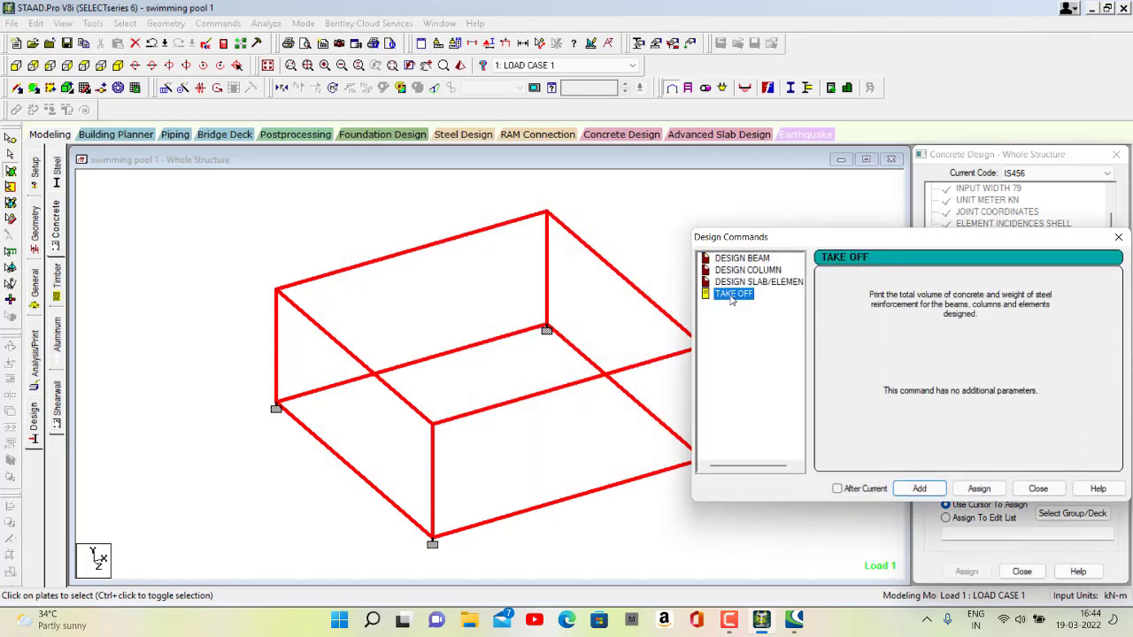
{"action": "left_click", "coordinate": [919, 489]}
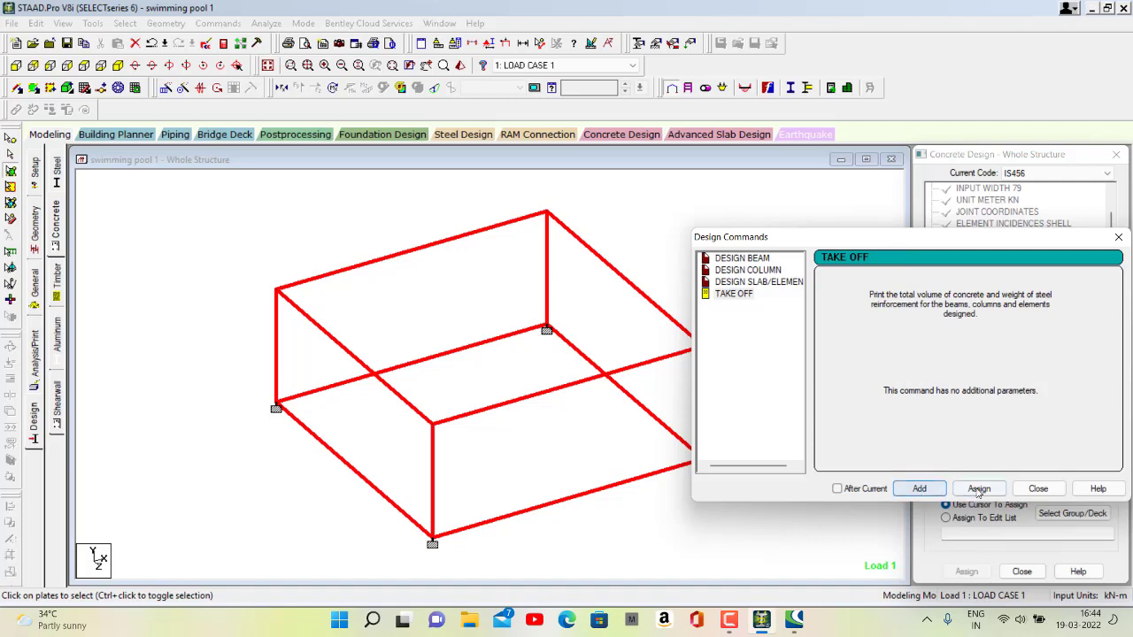
{"action": "left_click", "coordinate": [1038, 489]}
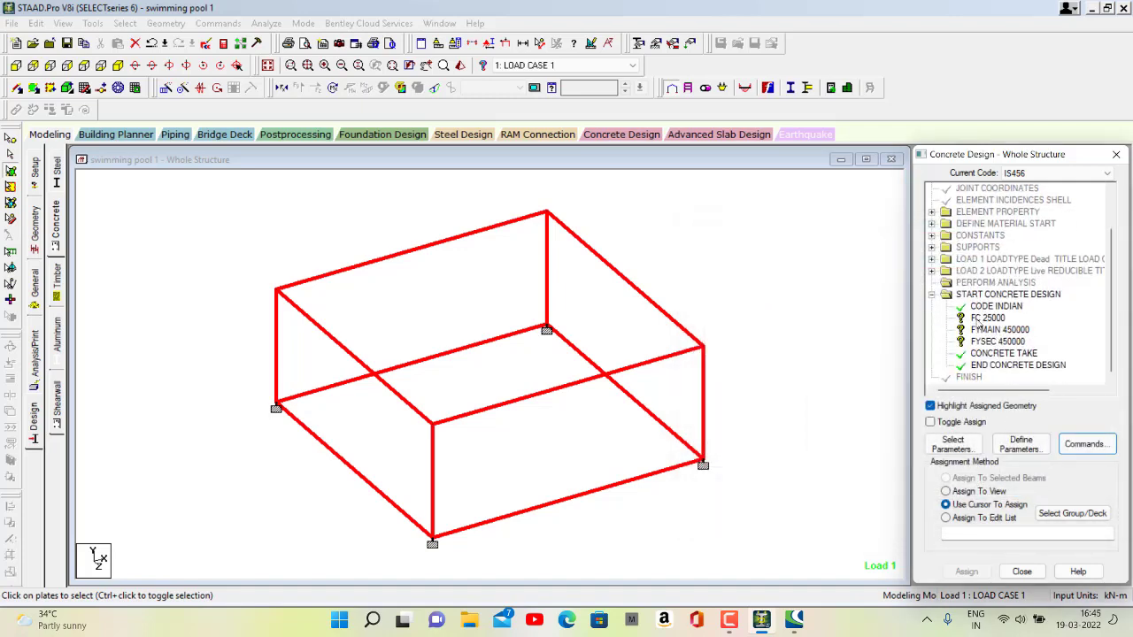
Assign the FC 25000 and FYMAIN 450000 parameters to the whole view
{"action": "left_click", "coordinate": [977, 319]}
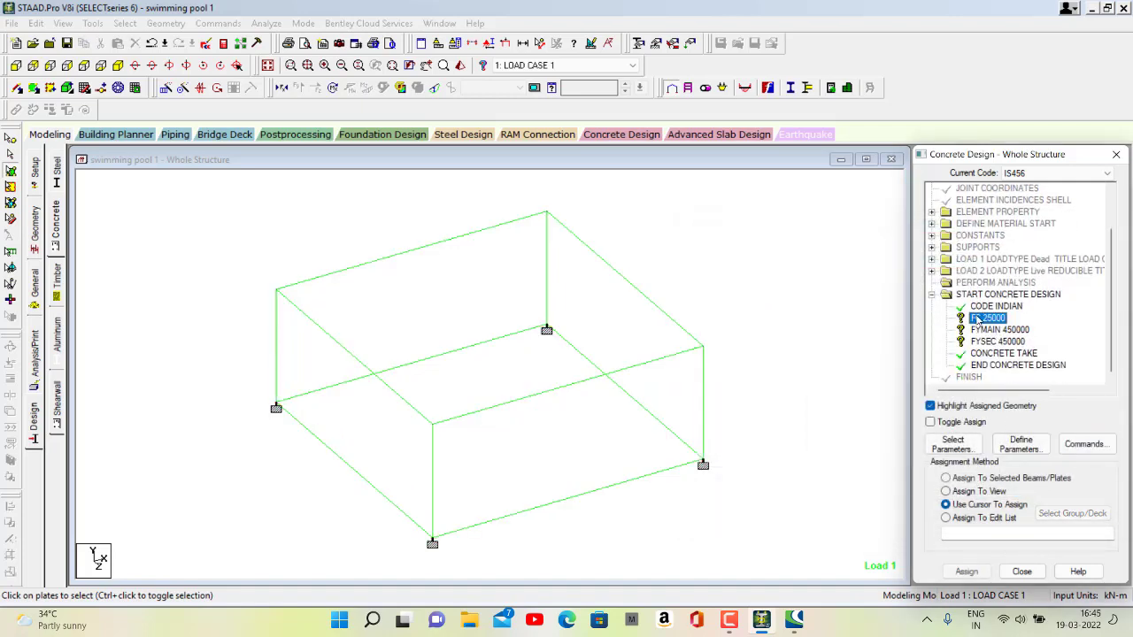
{"action": "left_click", "coordinate": [960, 491]}
{"action": "left_click", "coordinate": [967, 571]}
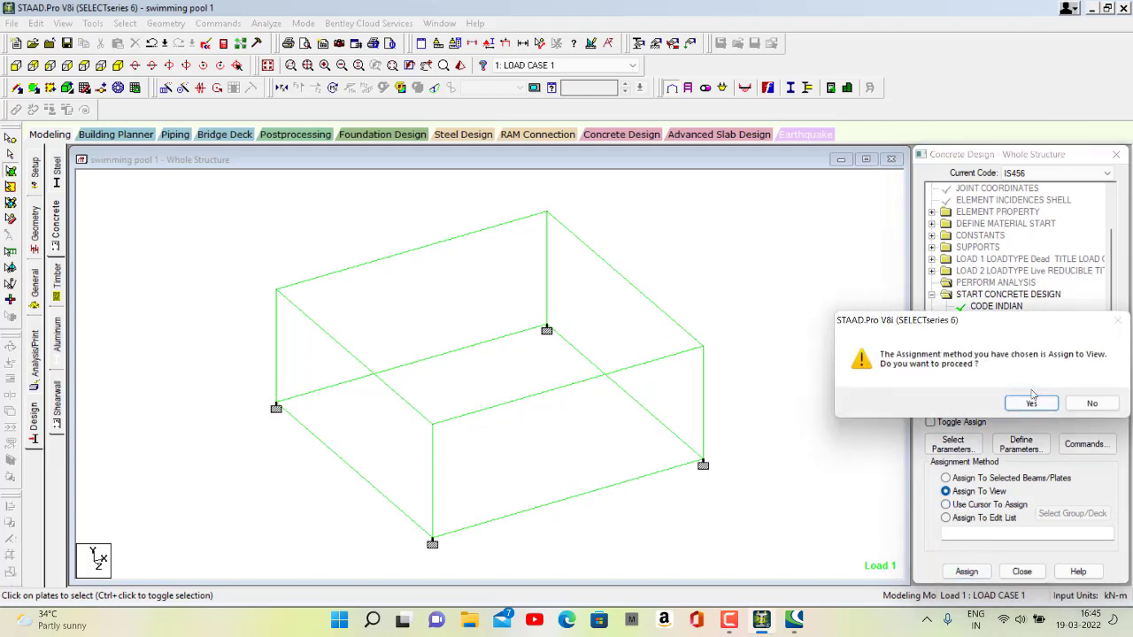
{"action": "left_click", "coordinate": [1032, 400]}
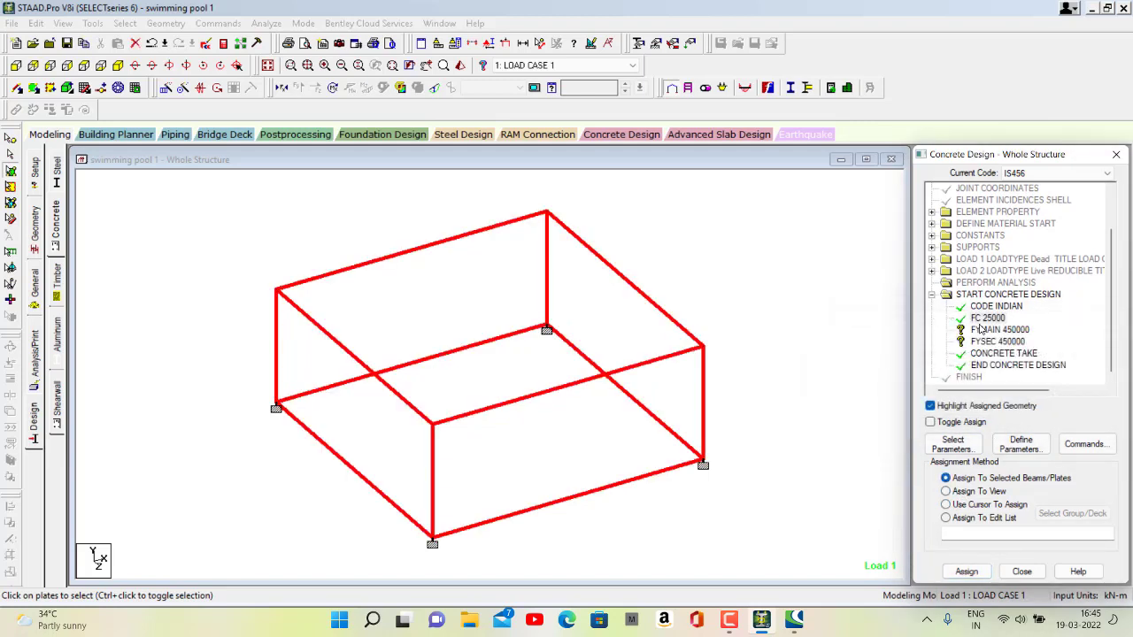
{"action": "left_click", "coordinate": [980, 329]}
{"action": "left_click", "coordinate": [960, 491]}
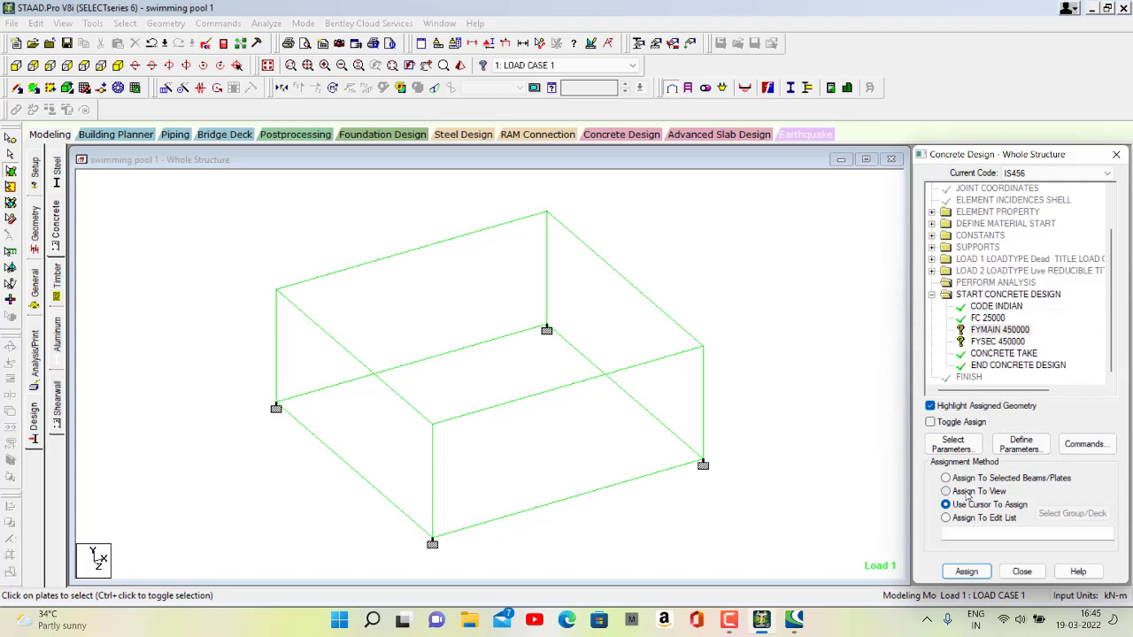
{"action": "left_click", "coordinate": [966, 571]}
{"action": "left_click", "coordinate": [1030, 403]}
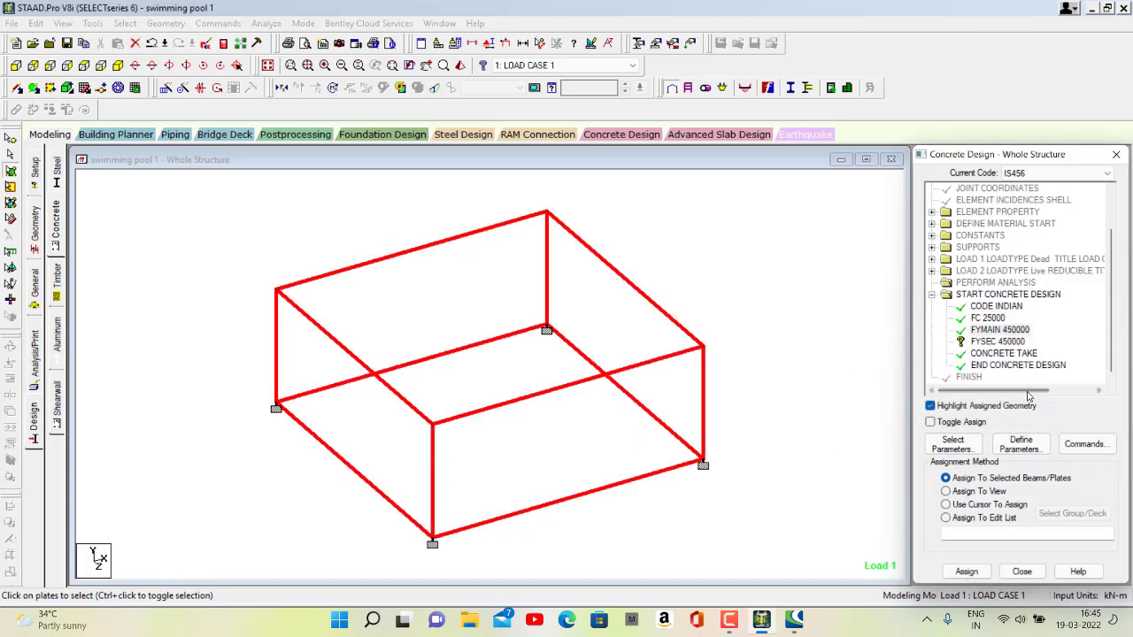
Try to assign the FYSEC 450000 parameter to the whole view
{"action": "left_click", "coordinate": [981, 341]}
{"action": "left_click", "coordinate": [946, 492]}
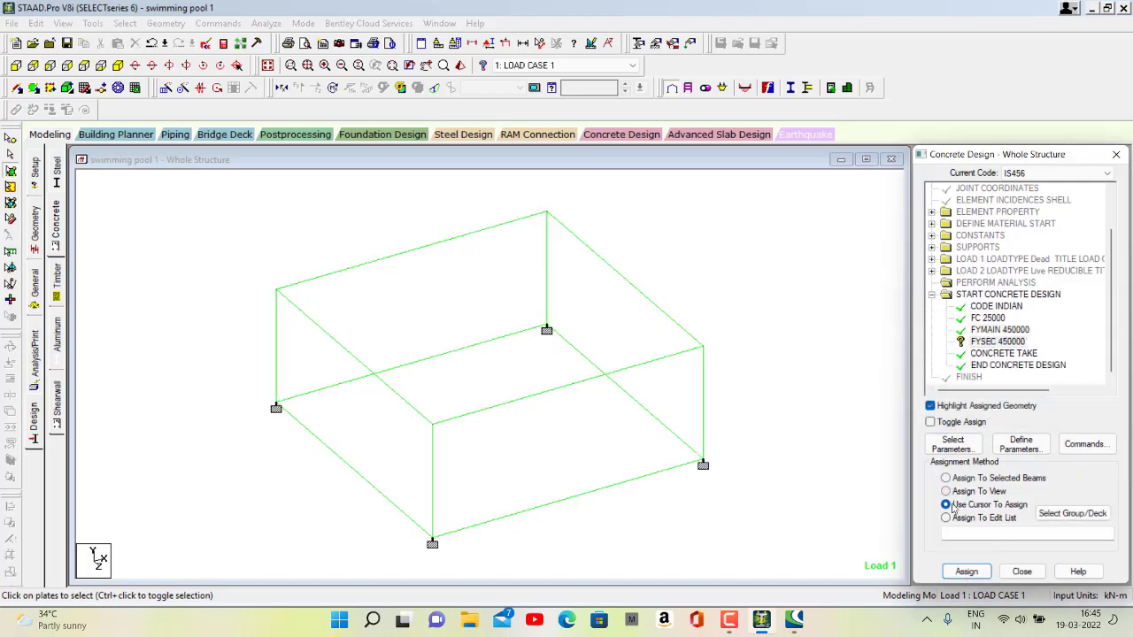
{"action": "left_click", "coordinate": [966, 571]}
{"action": "left_click", "coordinate": [1018, 399]}
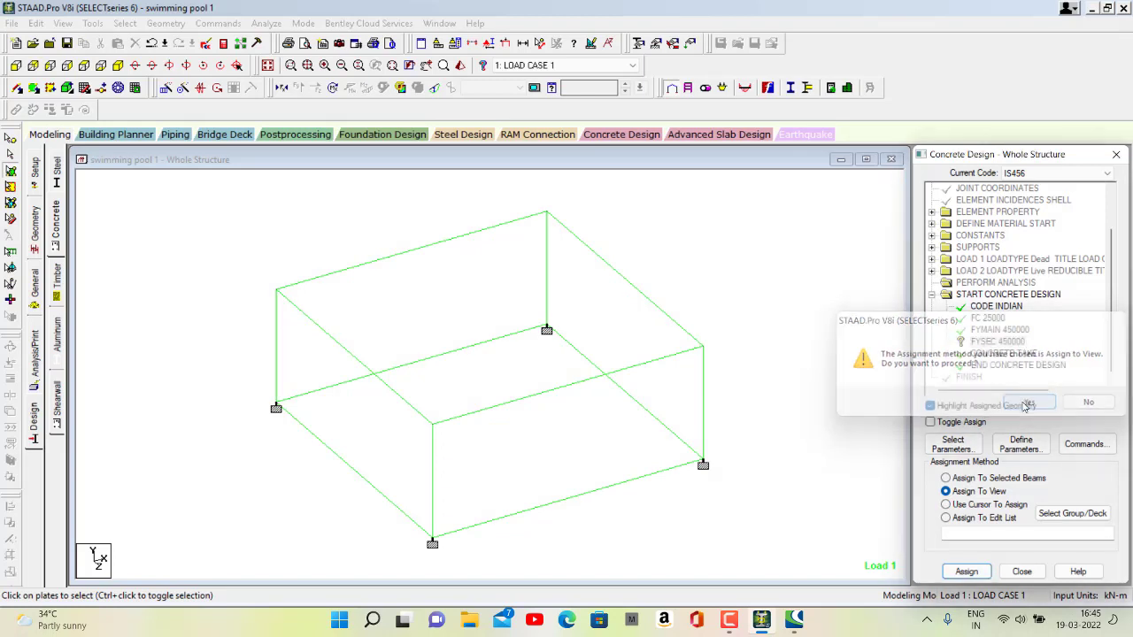
{"action": "left_click", "coordinate": [988, 342]}
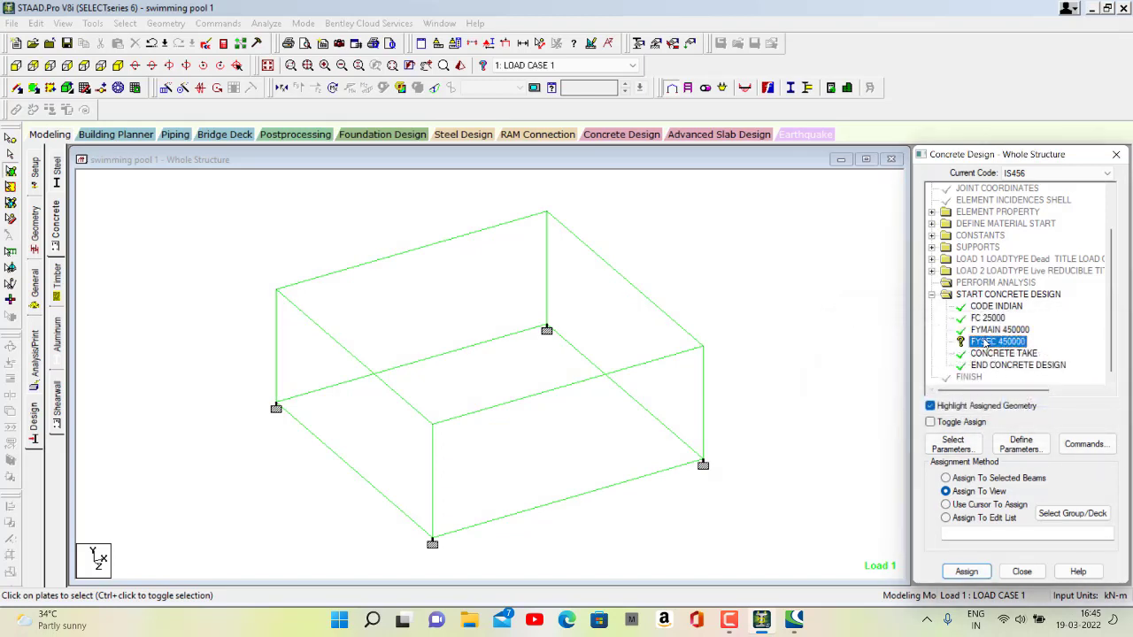
{"action": "left_click", "coordinate": [978, 492]}
{"action": "left_click", "coordinate": [966, 571]}
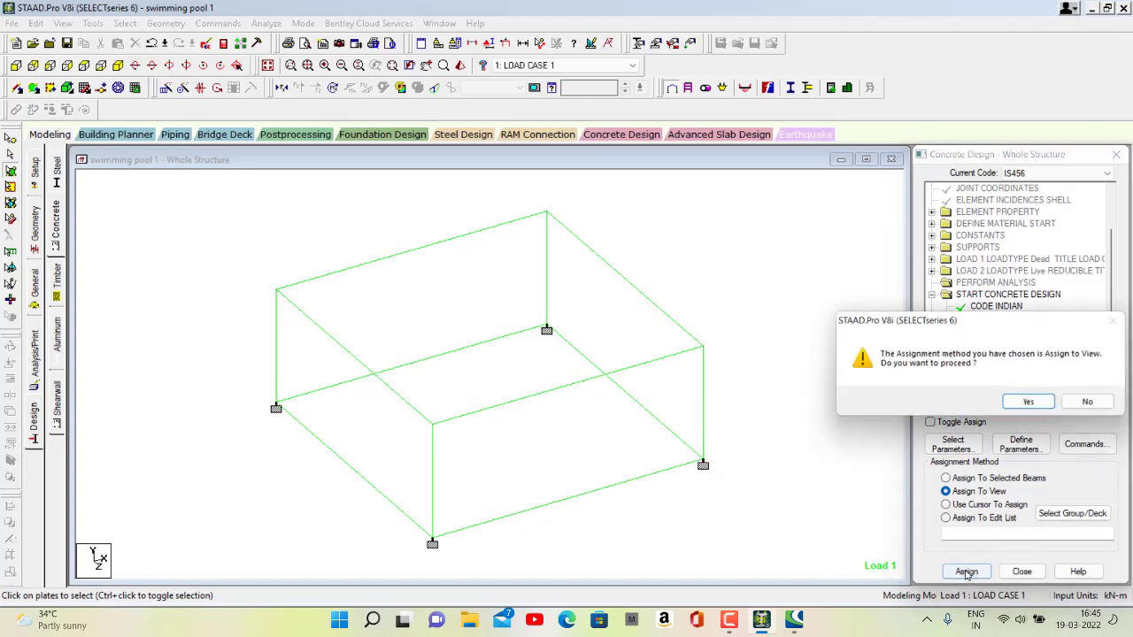
{"action": "left_click", "coordinate": [1031, 404]}
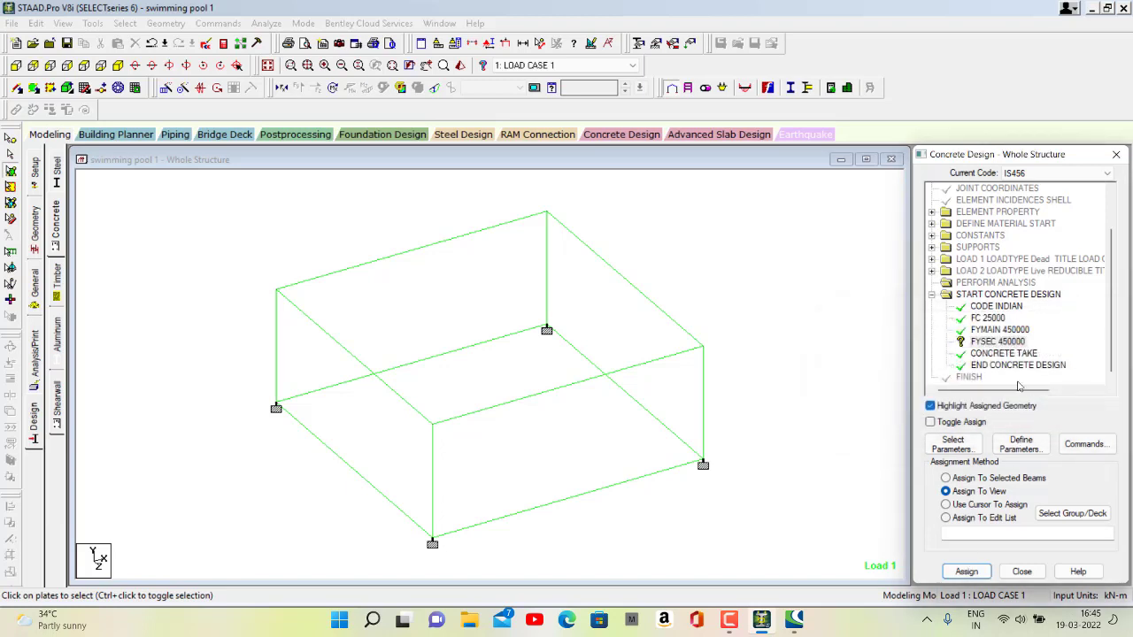
Delete the FYSEC 450000 command from the concrete design
{"action": "right_click", "coordinate": [999, 341]}
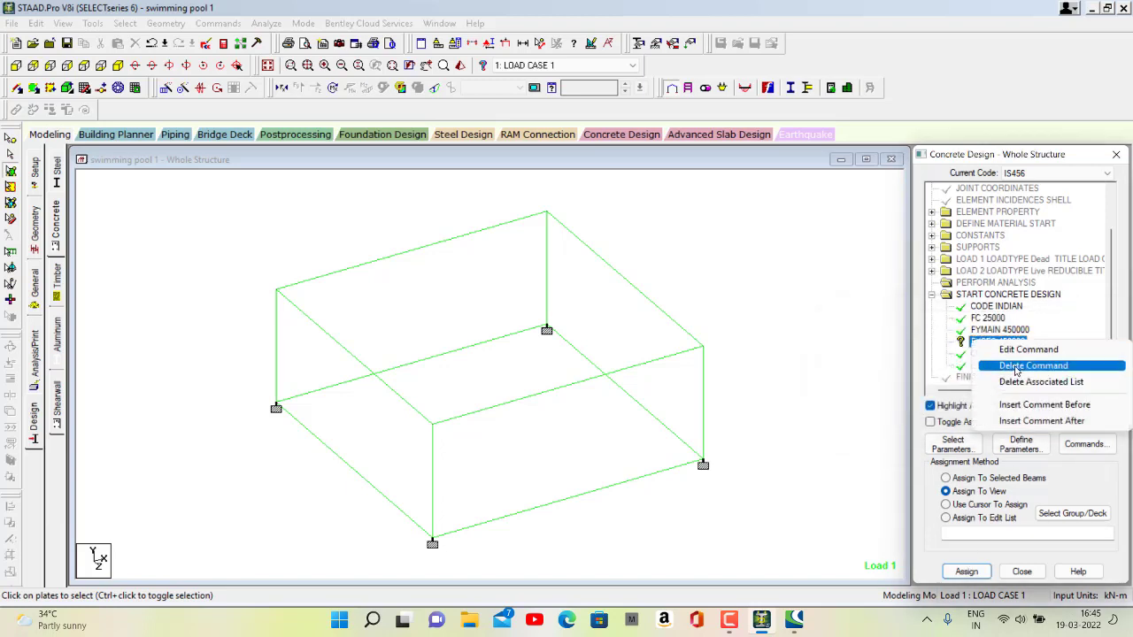
{"action": "left_click", "coordinate": [1018, 367]}
{"action": "left_click", "coordinate": [1029, 404]}
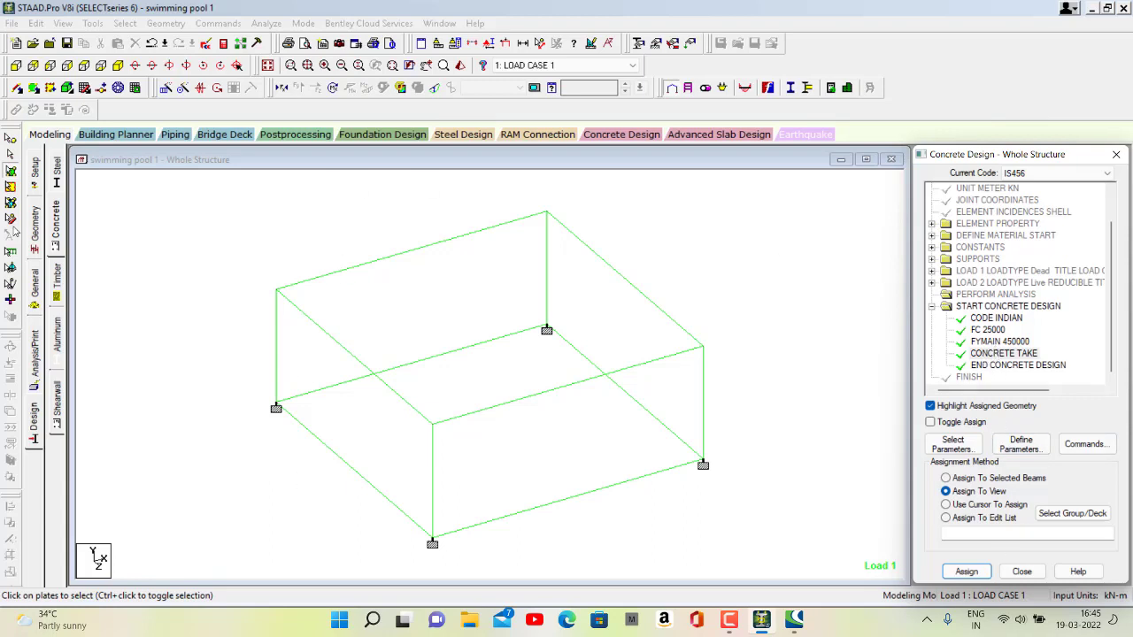
Add a second Perform Analysis command with the No Print option after the concrete design commands
{"action": "left_click", "coordinate": [32, 361]}
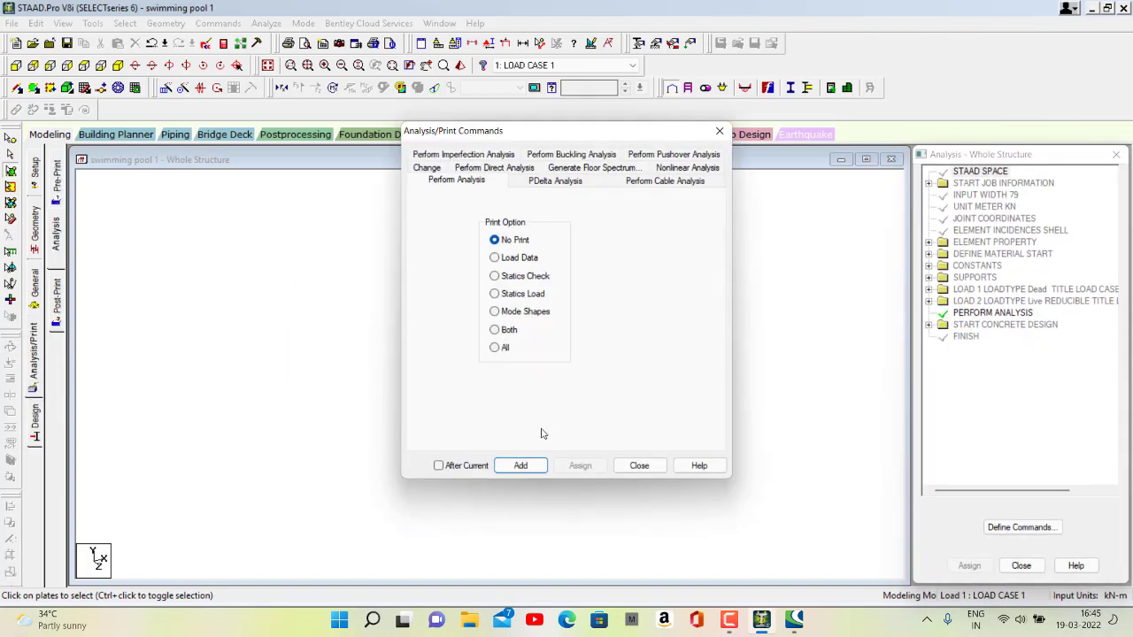
{"action": "left_click", "coordinate": [520, 466]}
{"action": "left_click", "coordinate": [640, 465]}
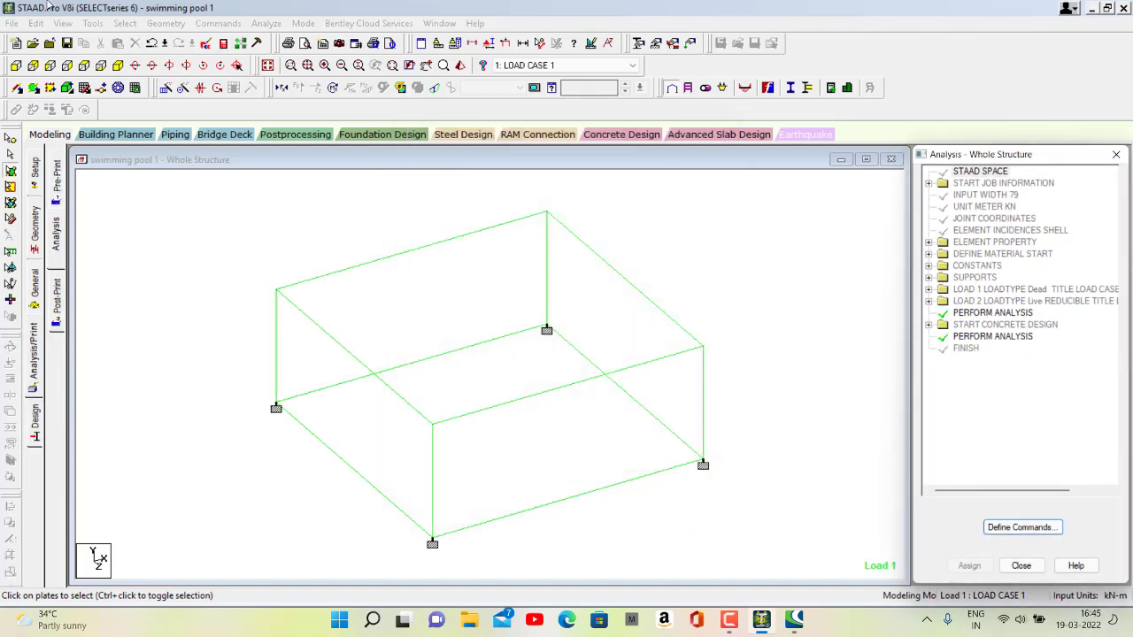
Run the analysis with the concrete design included and go to post-processing mode
{"action": "left_click", "coordinate": [266, 23]}
{"action": "left_click", "coordinate": [280, 42]}
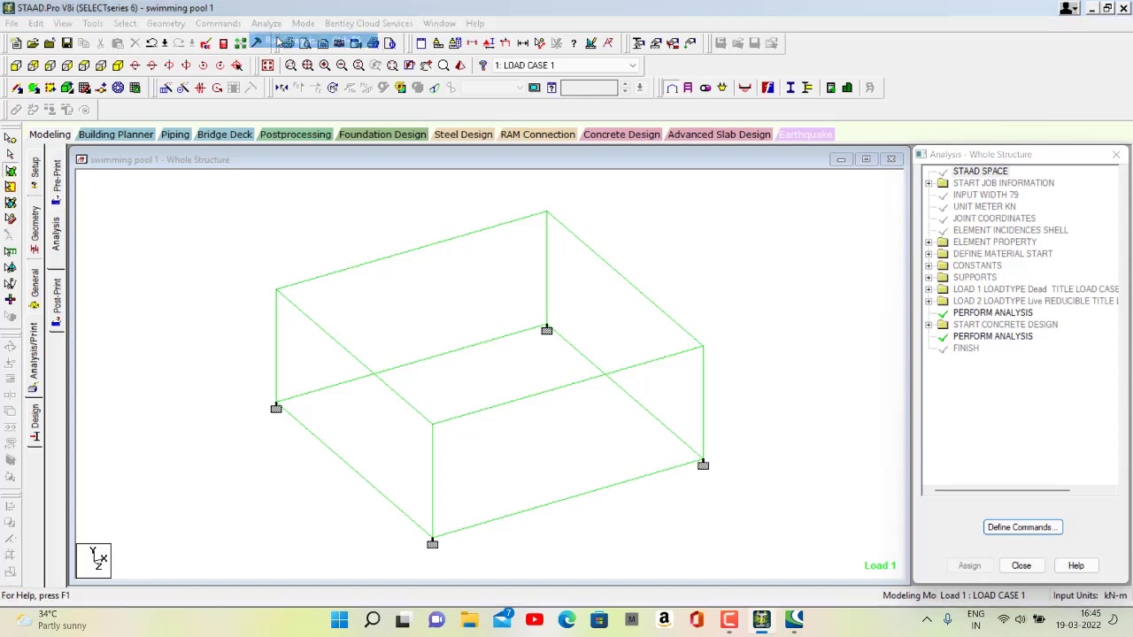
{"action": "left_click", "coordinate": [473, 341]}
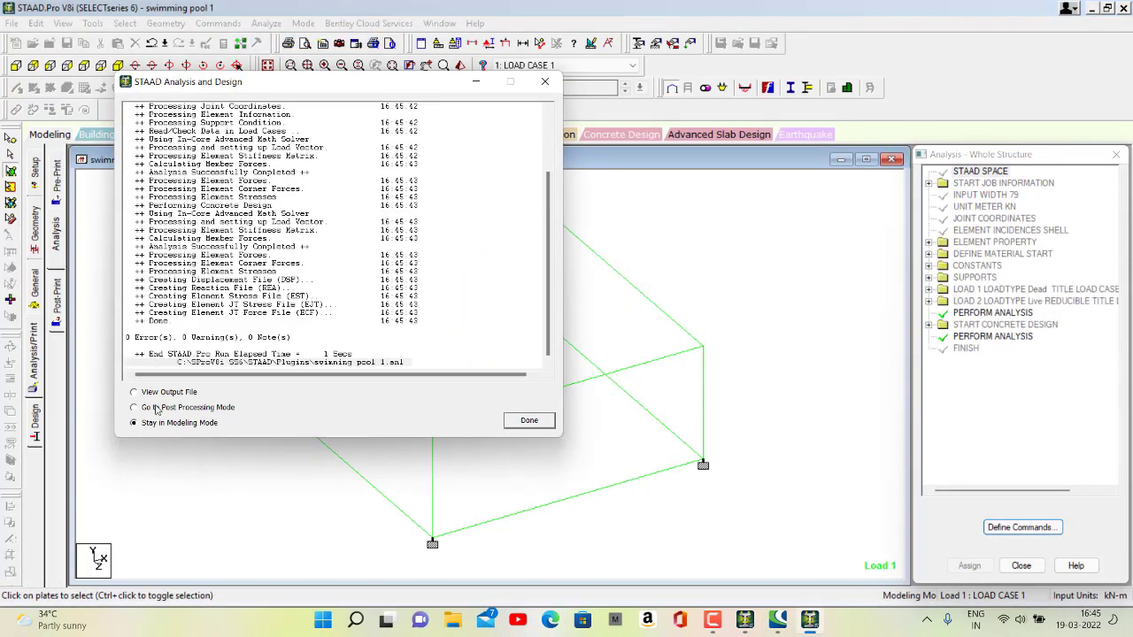
{"action": "left_click", "coordinate": [156, 410]}
{"action": "left_click", "coordinate": [527, 423]}
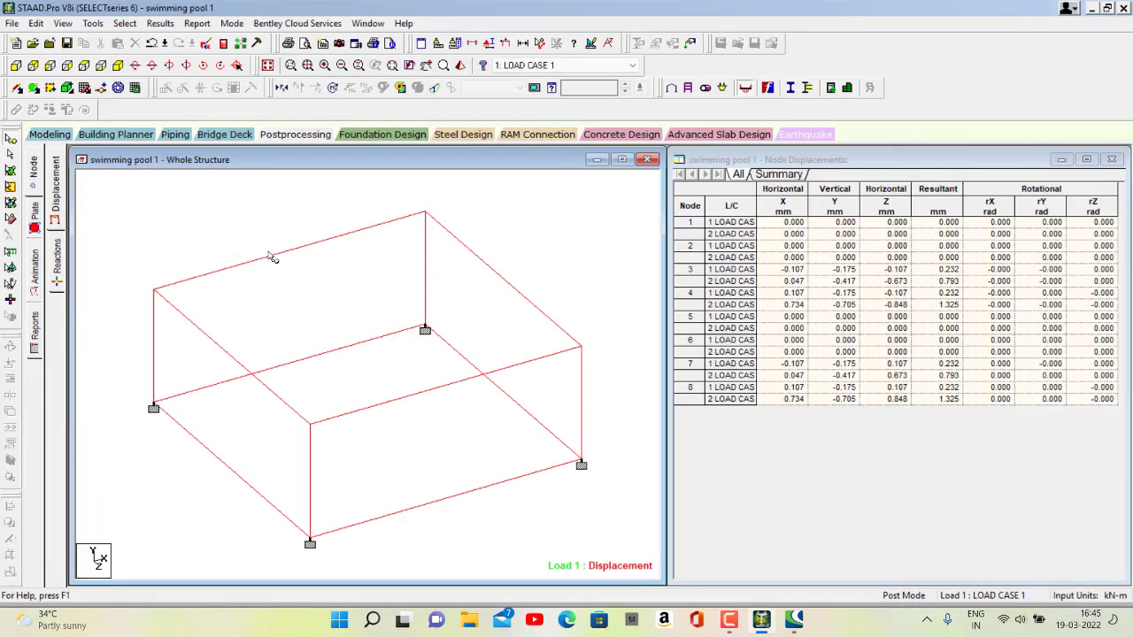
Animate the deflection of the pool structure for LOAD CASE 2
{"action": "left_click", "coordinate": [541, 67]}
{"action": "left_click", "coordinate": [534, 89]}
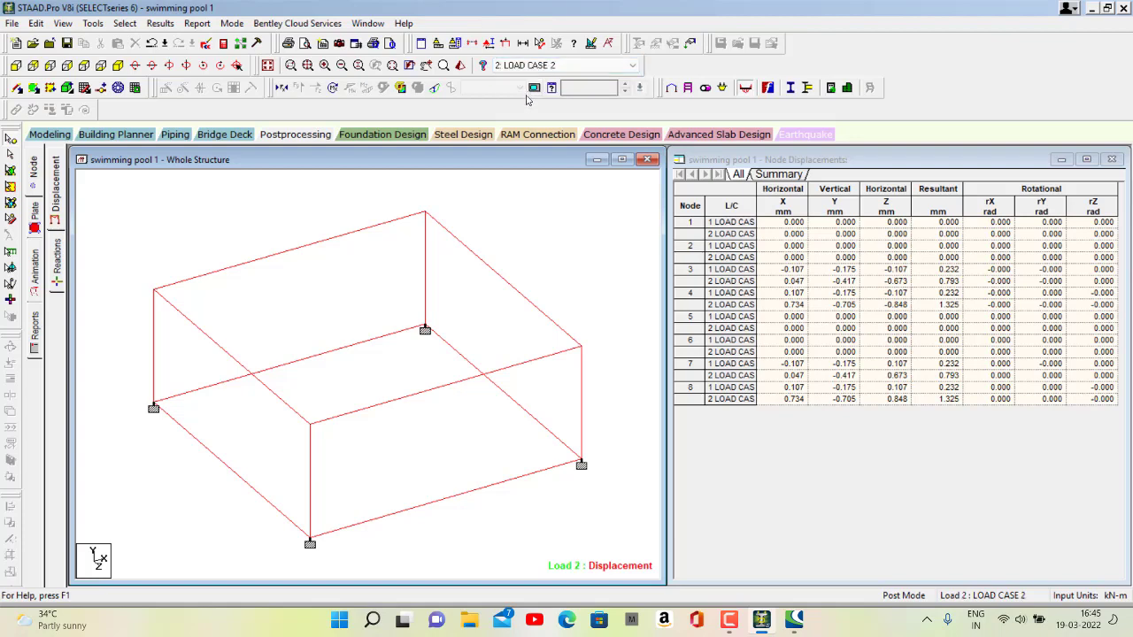
{"action": "left_click", "coordinate": [36, 262]}
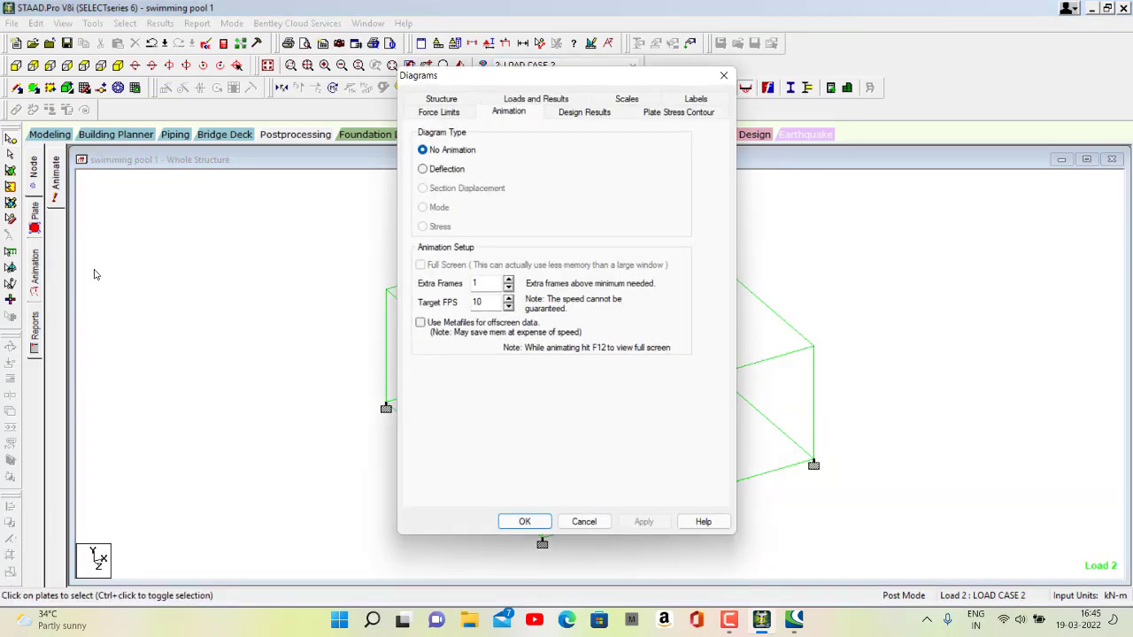
{"action": "left_click", "coordinate": [448, 169]}
{"action": "left_click", "coordinate": [643, 521]}
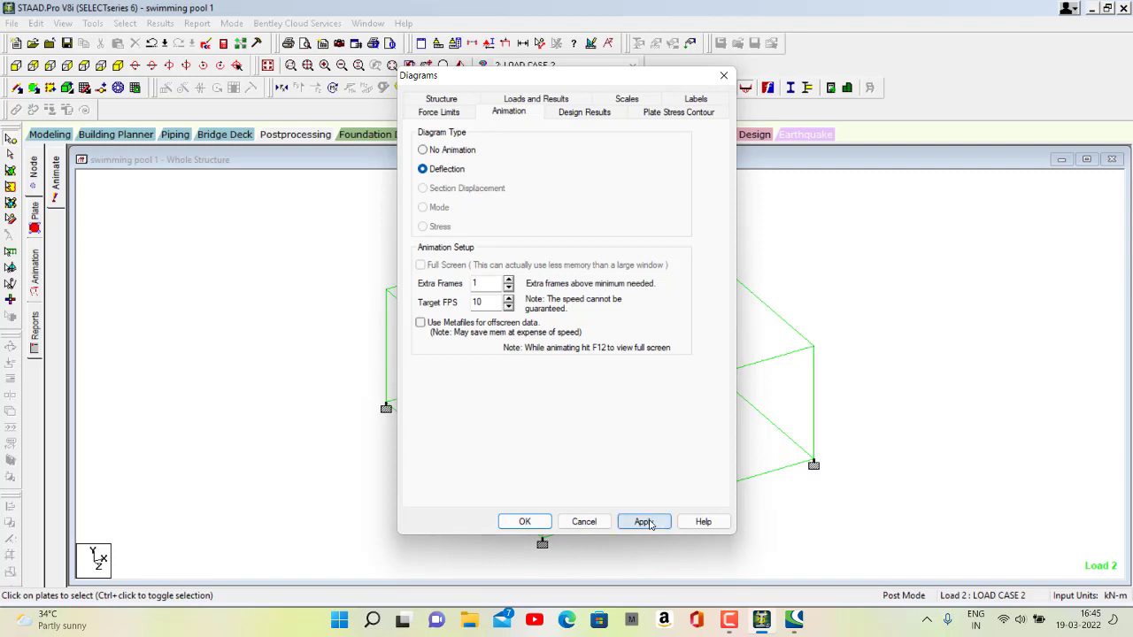
{"action": "left_click", "coordinate": [524, 521]}
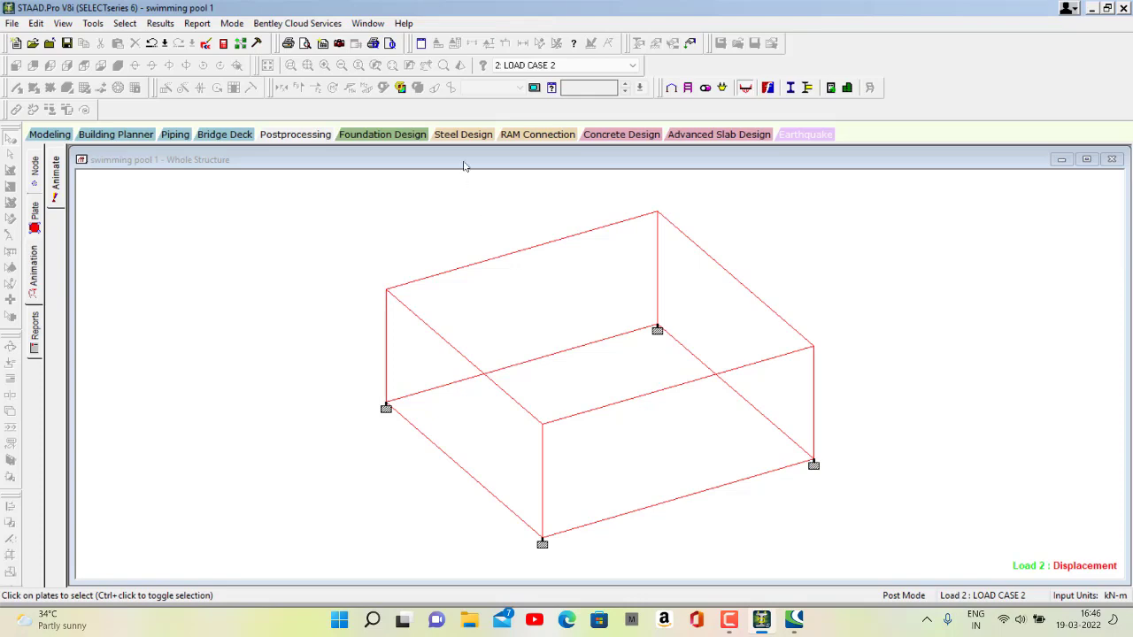
Display the Max Absolute plate stress contour of the pool with normal fill for LOAD CASE 1
{"action": "left_click", "coordinate": [531, 66]}
{"action": "left_click", "coordinate": [543, 86]}
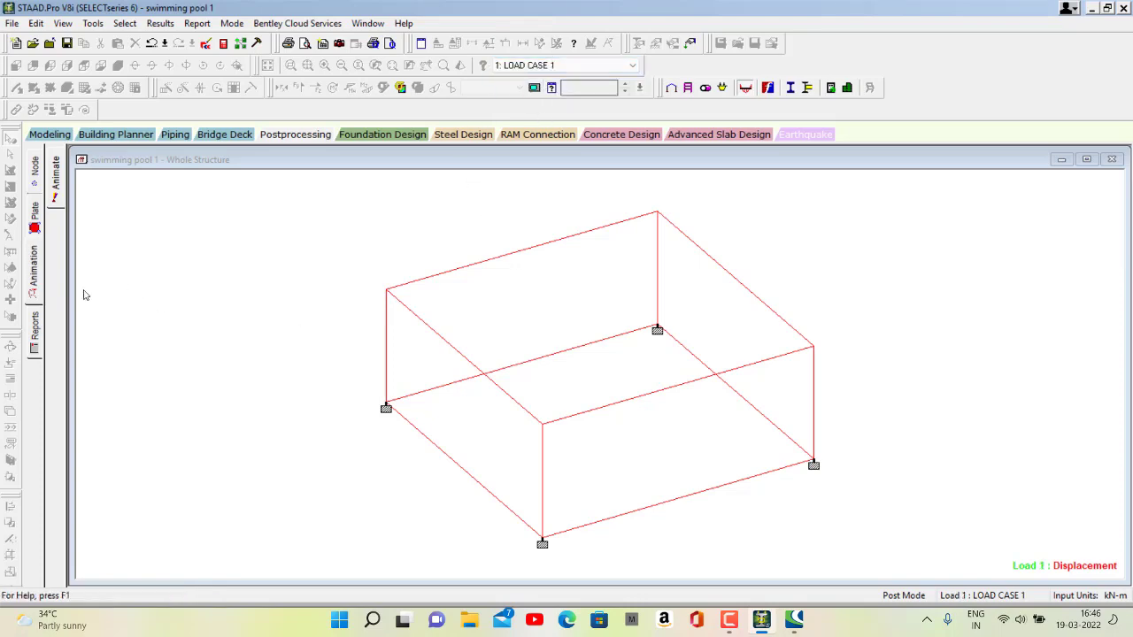
{"action": "left_click", "coordinate": [34, 227]}
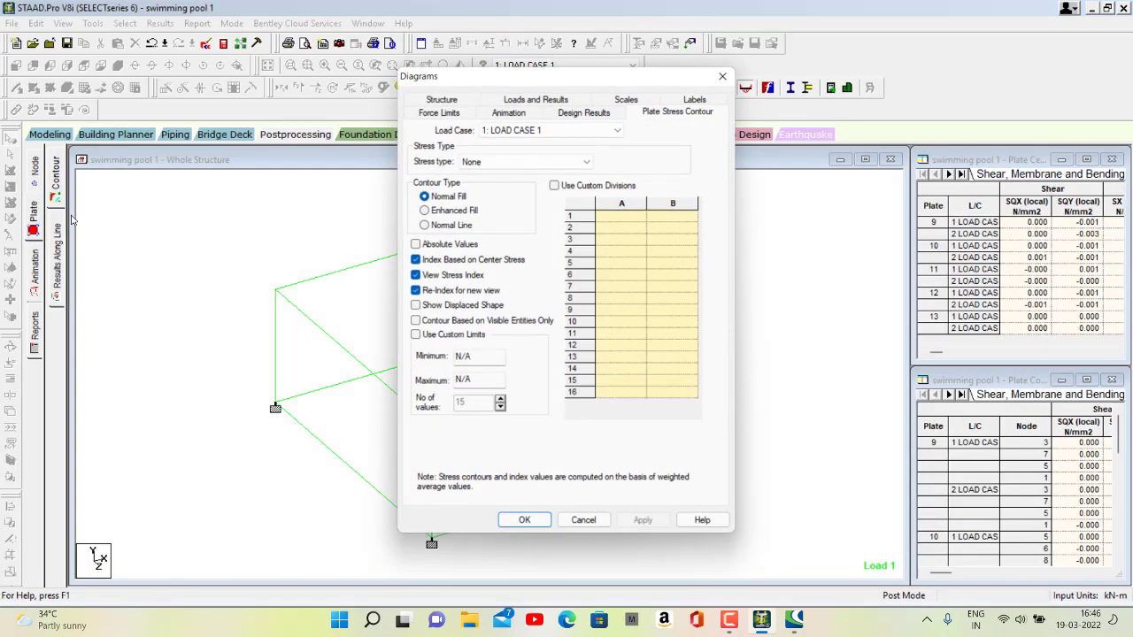
{"action": "left_click", "coordinate": [509, 162]}
{"action": "left_click", "coordinate": [502, 189]}
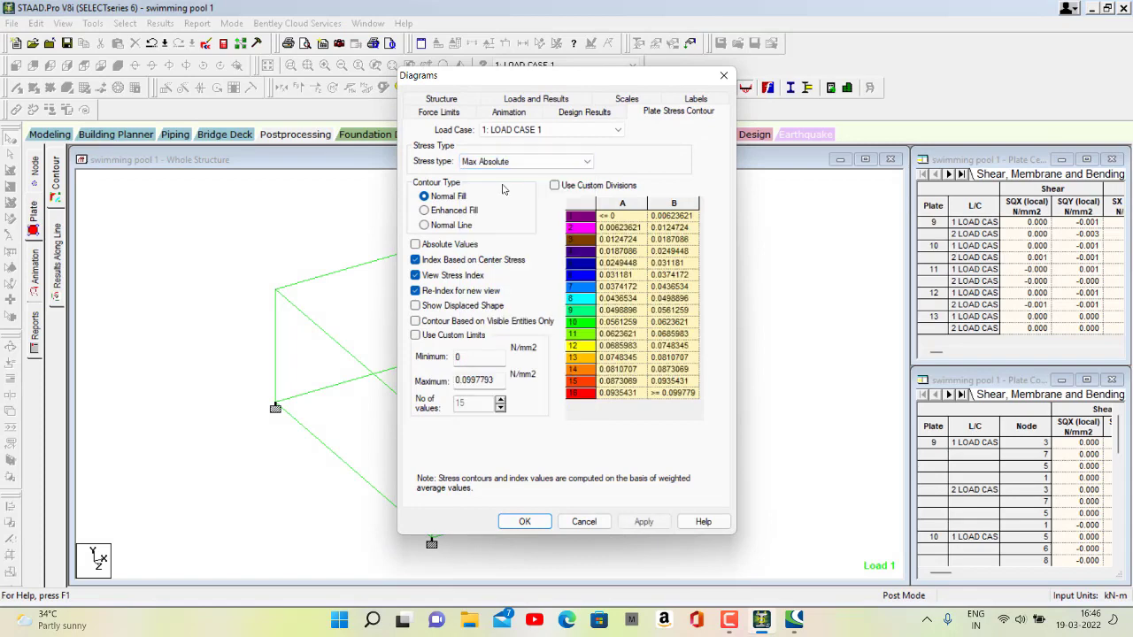
{"action": "left_click", "coordinate": [643, 522]}
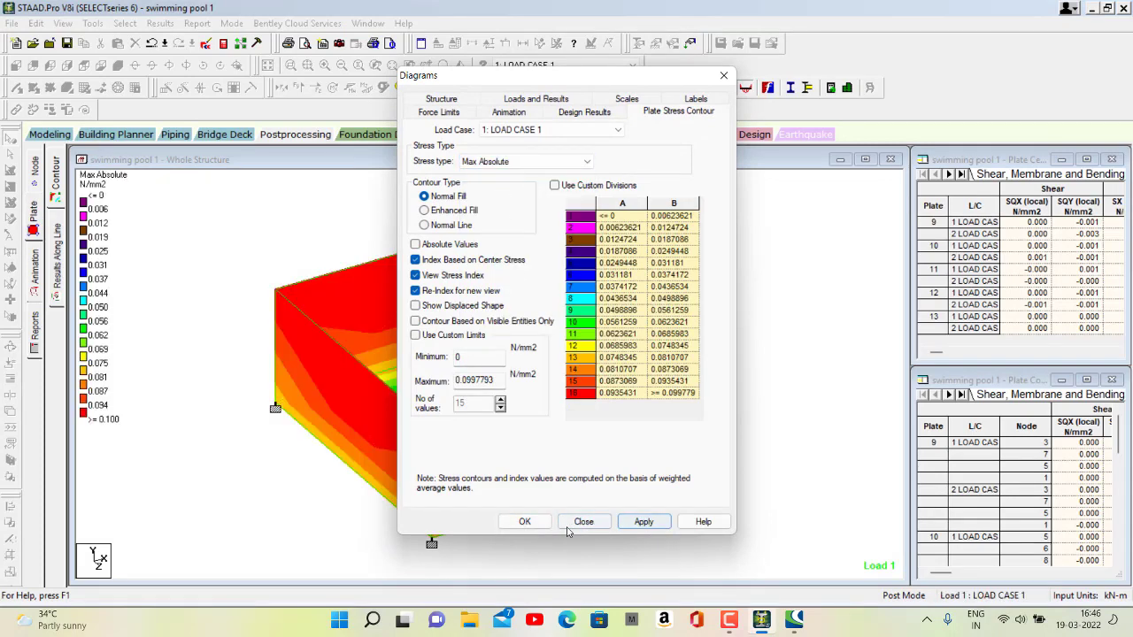
{"action": "left_click", "coordinate": [527, 522]}
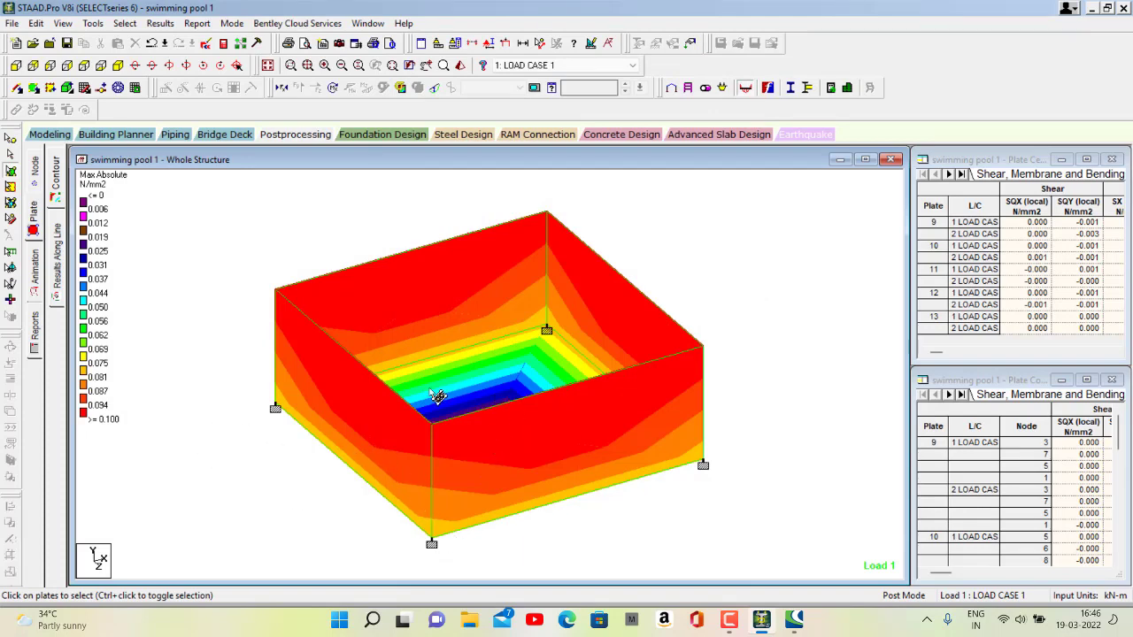
{"action": "left_click_drag", "start_coordinate": [439, 397], "coordinate": [460, 428]}
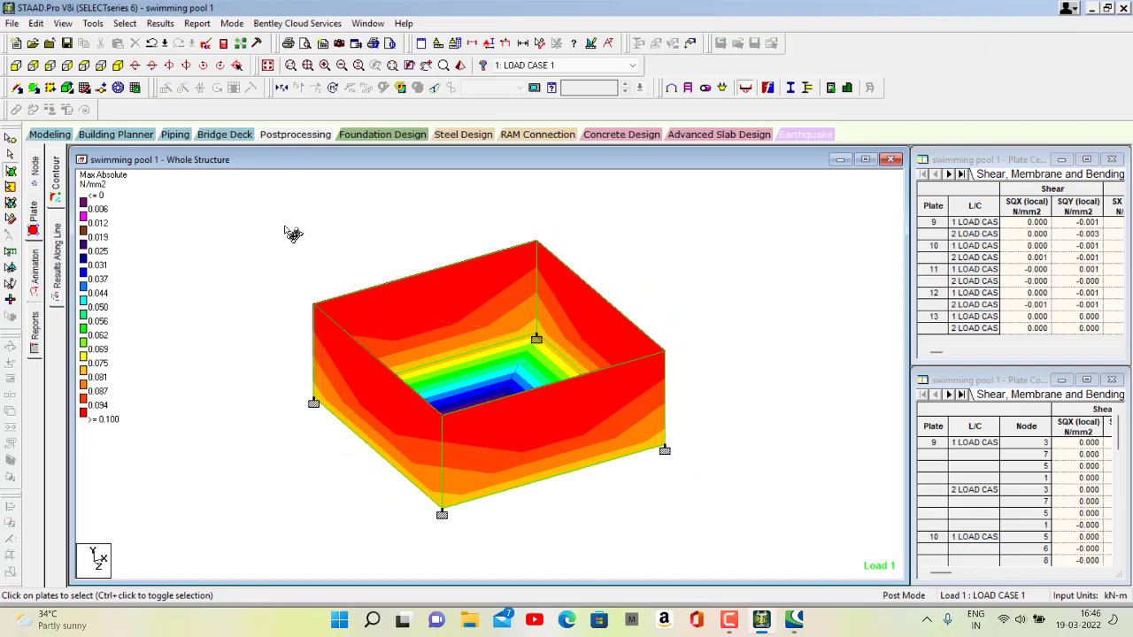
Turn on the torsion, axial force and displacement diagrams on the stress contour view of the pool
{"action": "left_click", "coordinate": [282, 88]}
{"action": "left_click", "coordinate": [333, 88]}
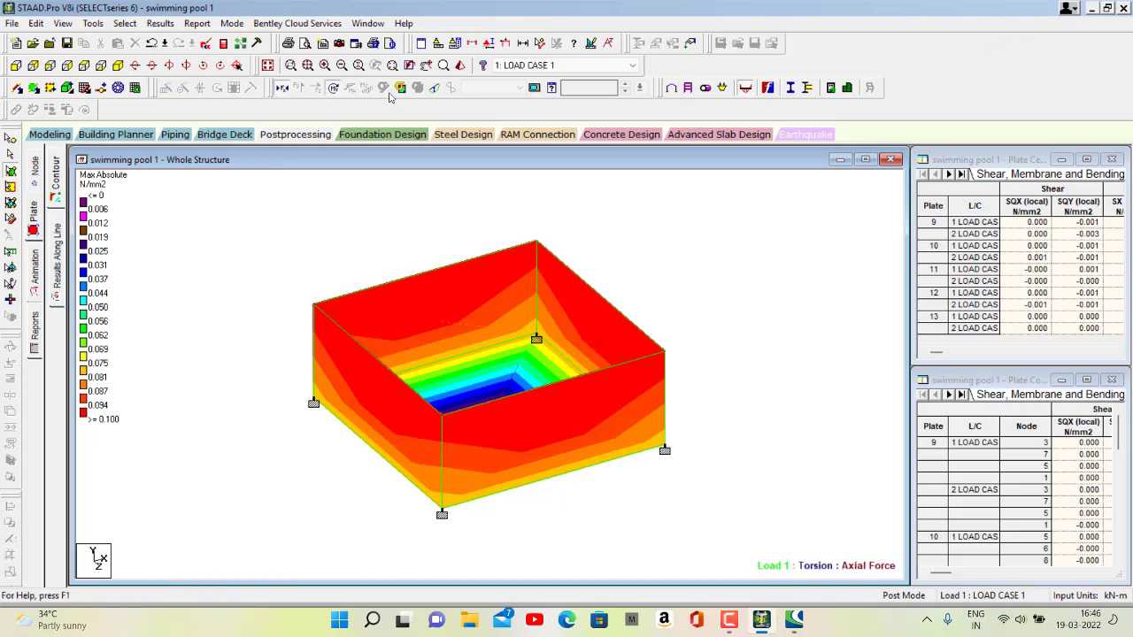
{"action": "left_click", "coordinate": [433, 89]}
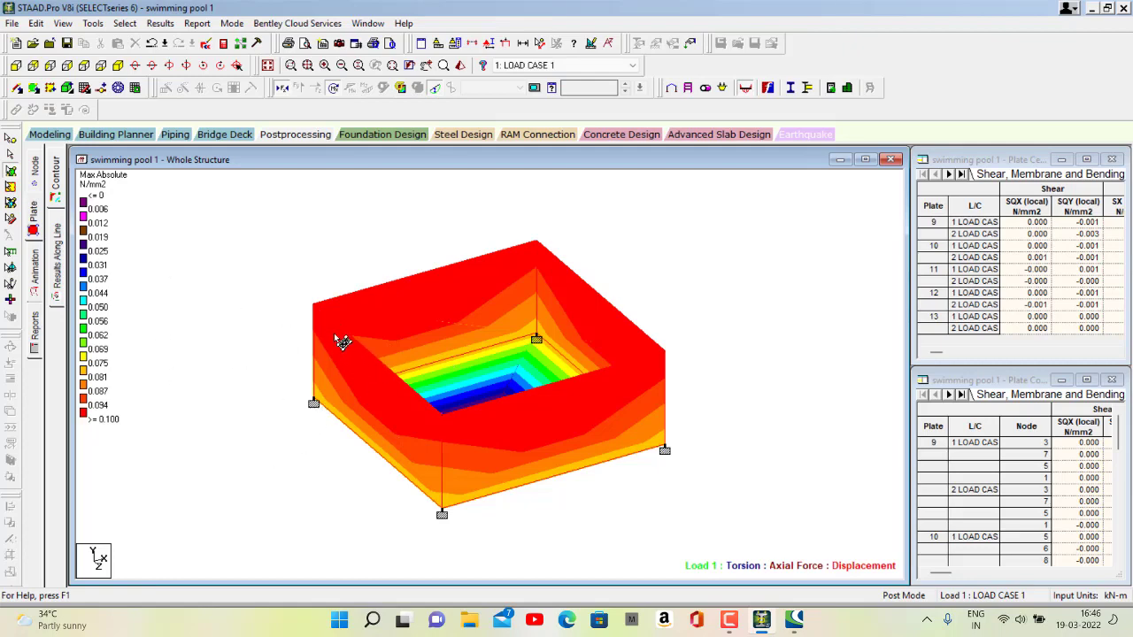
Animate the pool's deflection for LOAD CASE 1 and switch the animation to LOAD CASE 2
{"action": "left_click", "coordinate": [36, 263]}
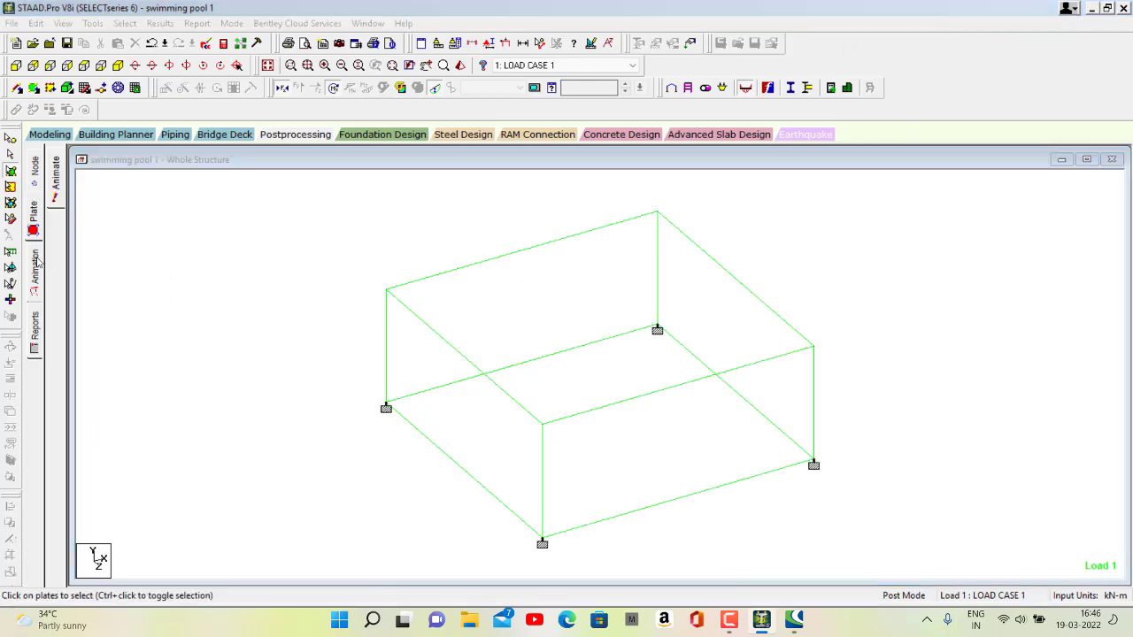
{"action": "left_click", "coordinate": [448, 170]}
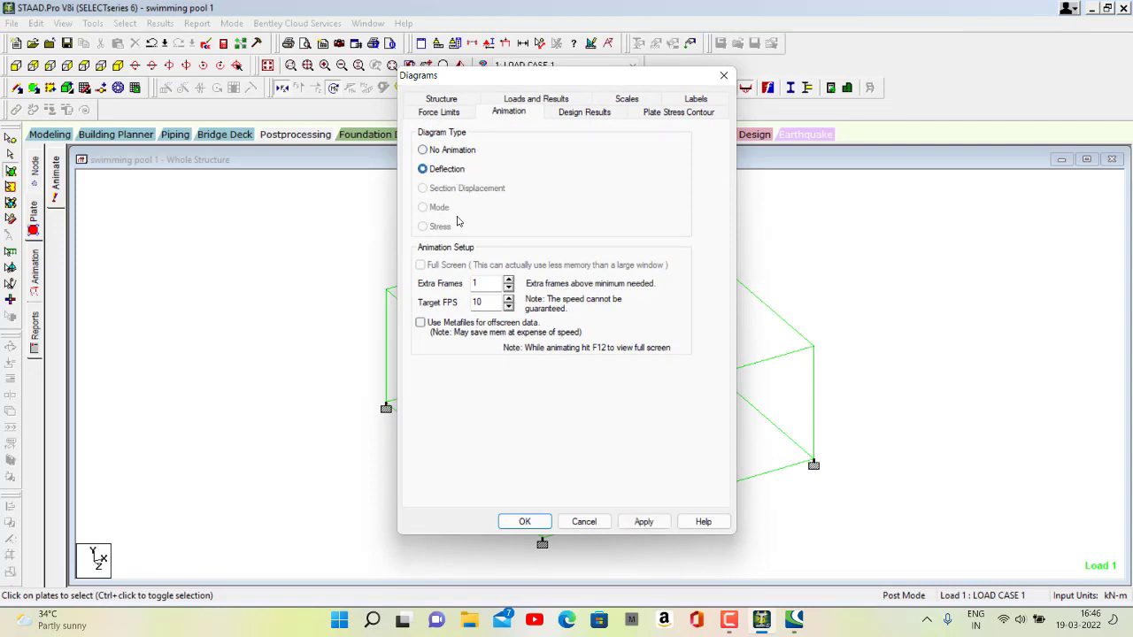
{"action": "left_click", "coordinate": [643, 521]}
{"action": "left_click", "coordinate": [525, 522]}
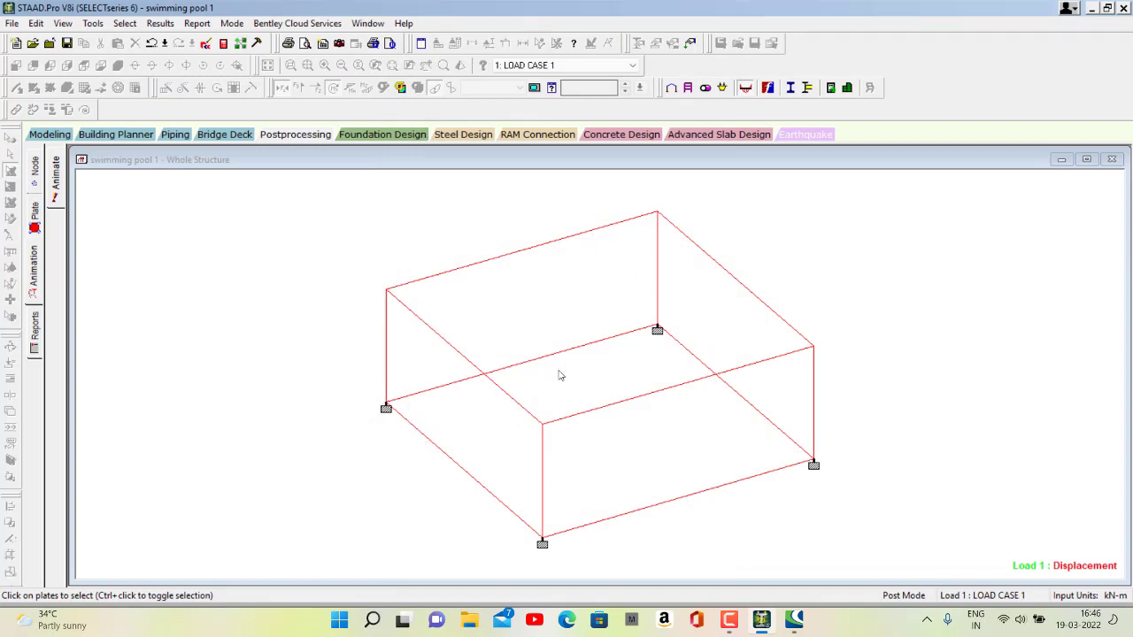
{"action": "left_click", "coordinate": [580, 66]}
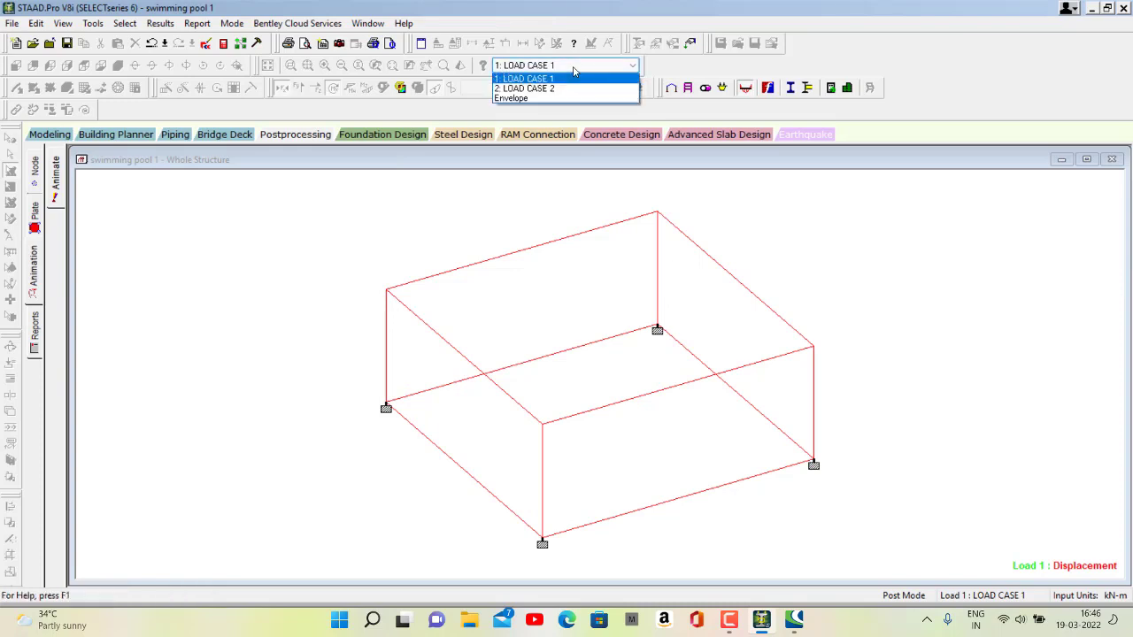
{"action": "left_click", "coordinate": [565, 88]}
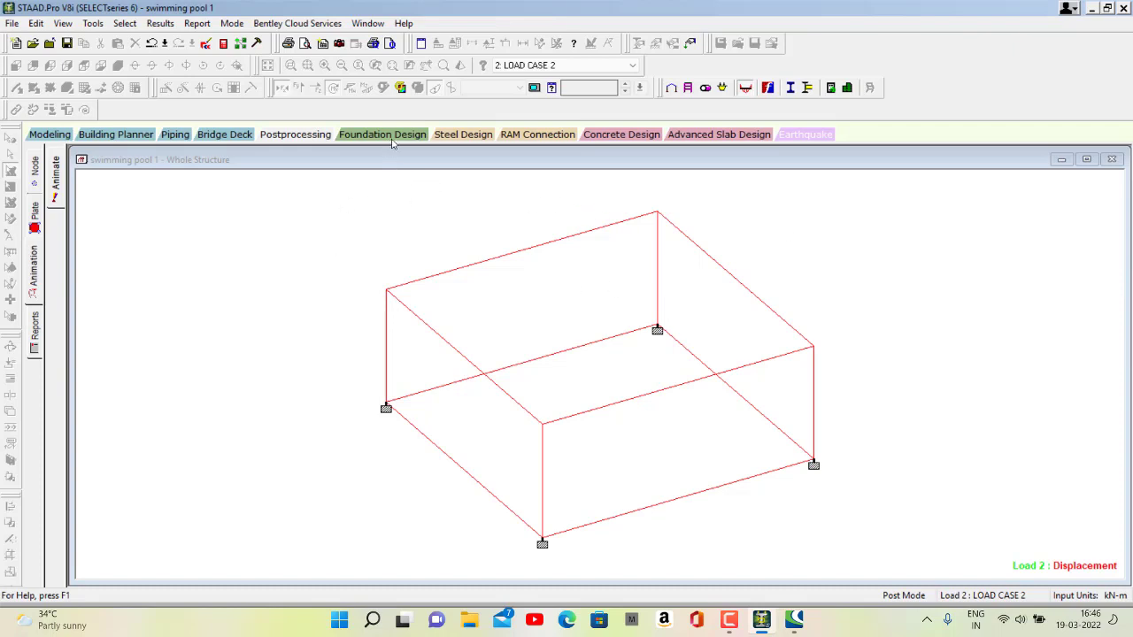
{"action": "left_click", "coordinate": [729, 620]}
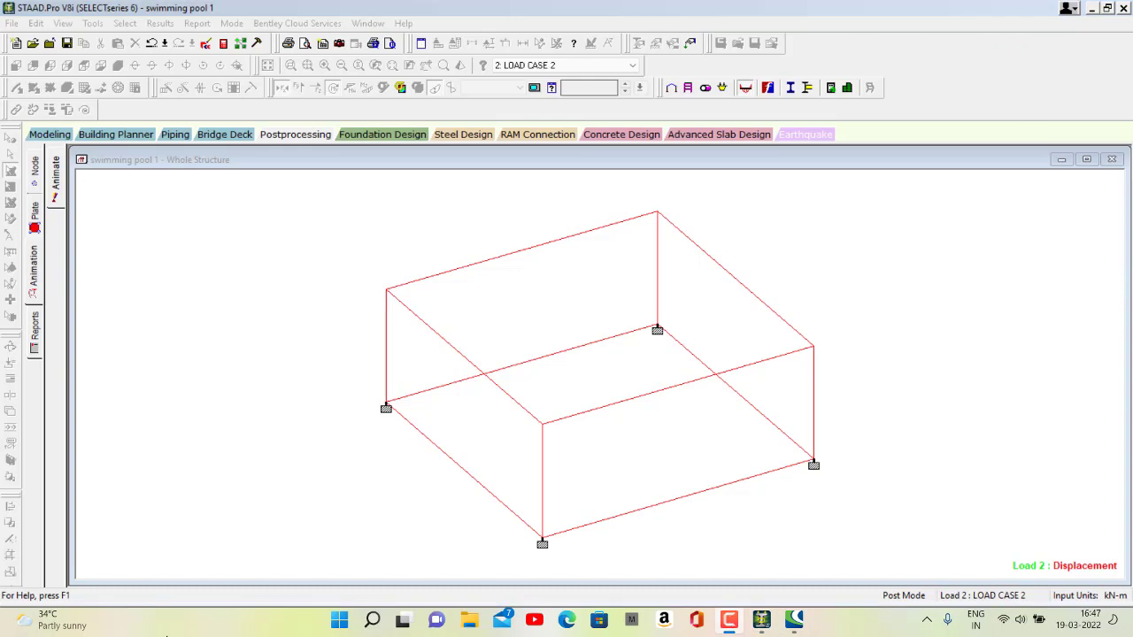
Include all load cases for all supports in the foundation design and launch STAAD.foundation
{"action": "left_click", "coordinate": [381, 133]}
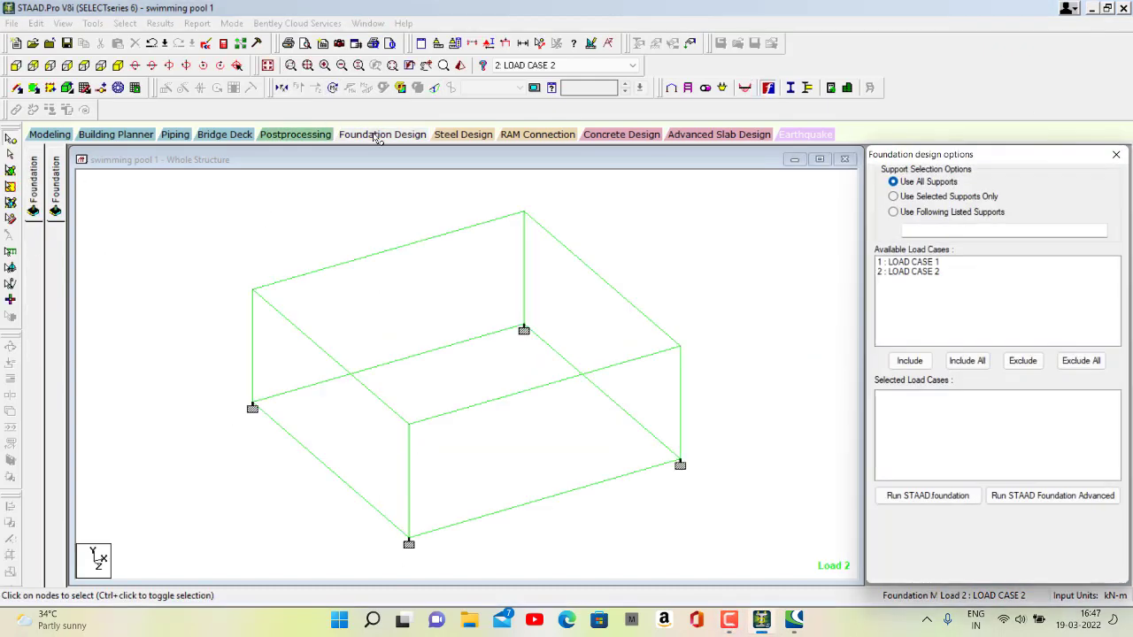
{"action": "left_click", "coordinate": [965, 359]}
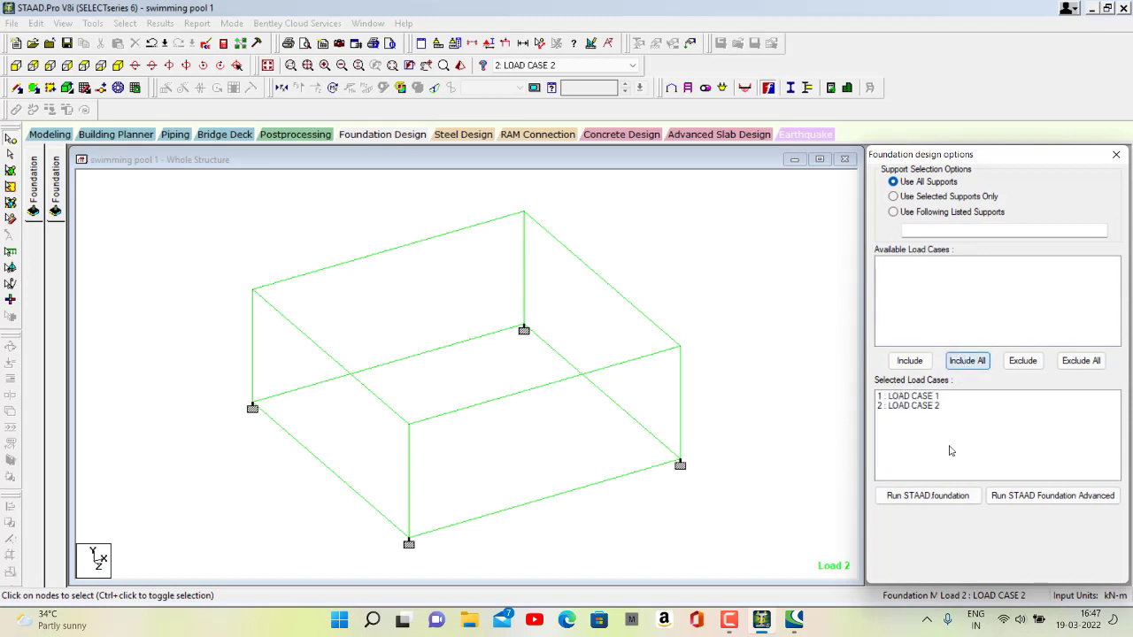
{"action": "left_click", "coordinate": [931, 496]}
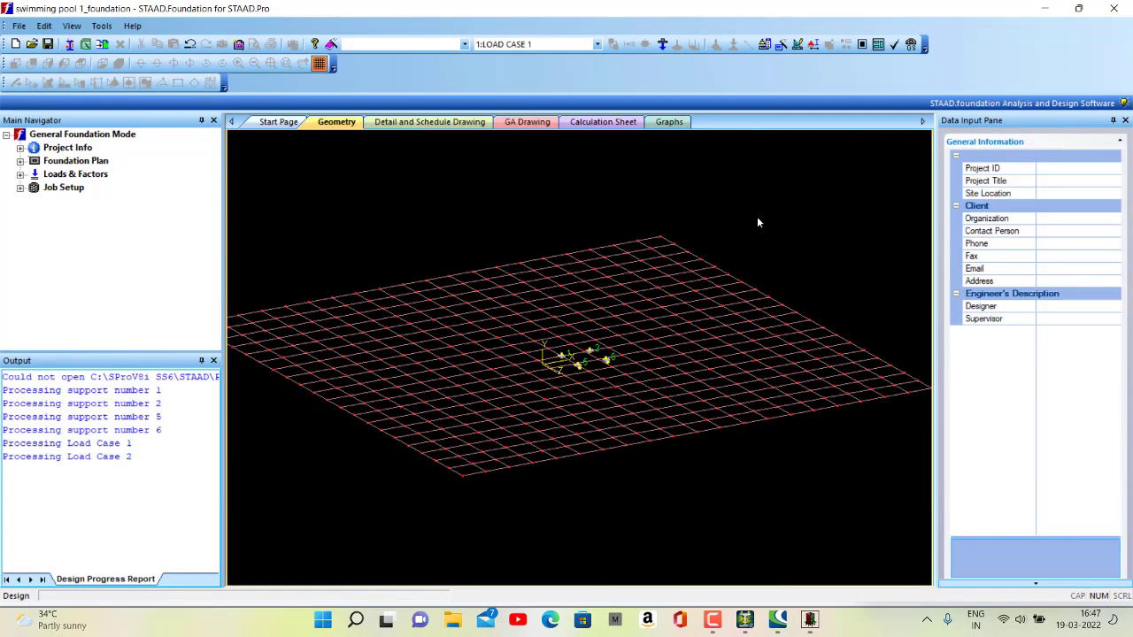
Generate the service and ultimate load combinations from the INDIAN load combination table
{"action": "left_click", "coordinate": [20, 177]}
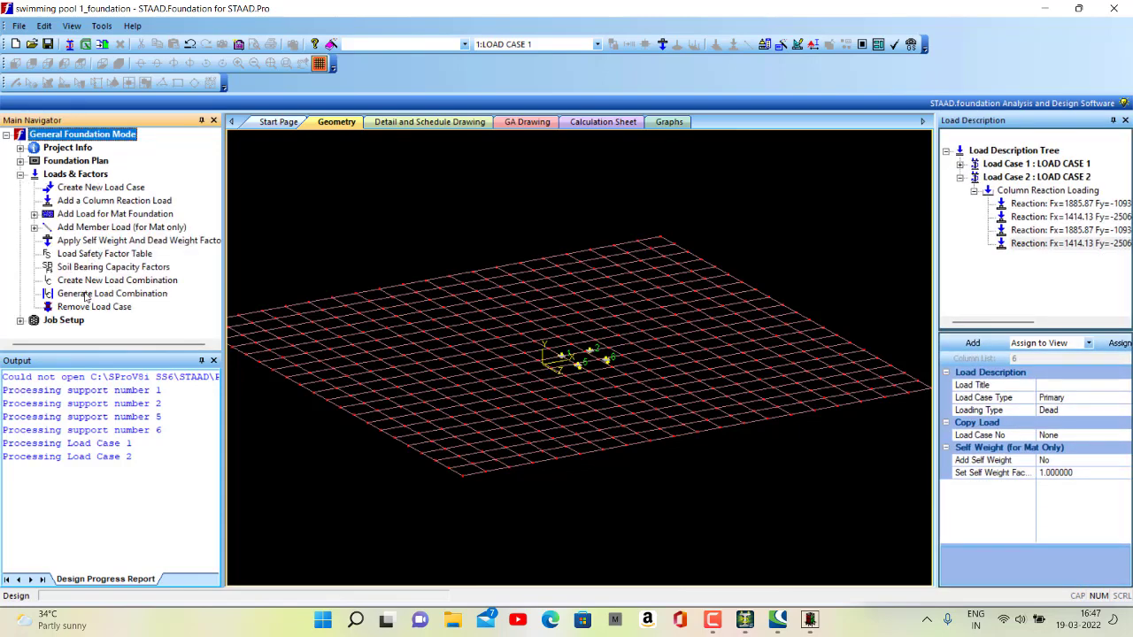
{"action": "left_click", "coordinate": [86, 294]}
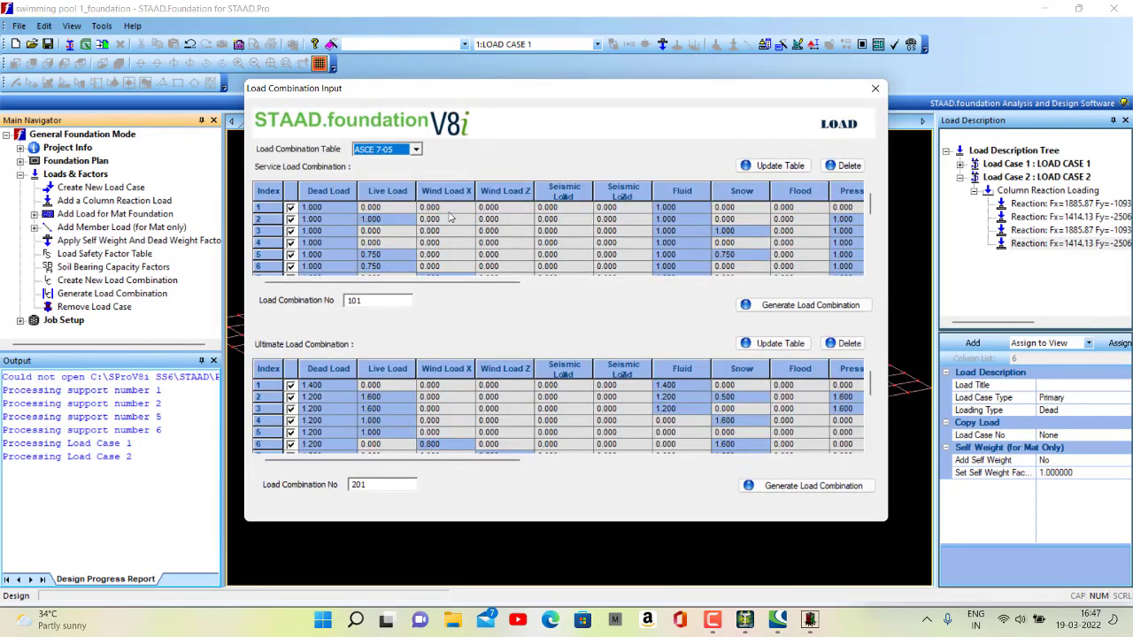
{"action": "left_click", "coordinate": [415, 149]}
{"action": "left_click", "coordinate": [392, 186]}
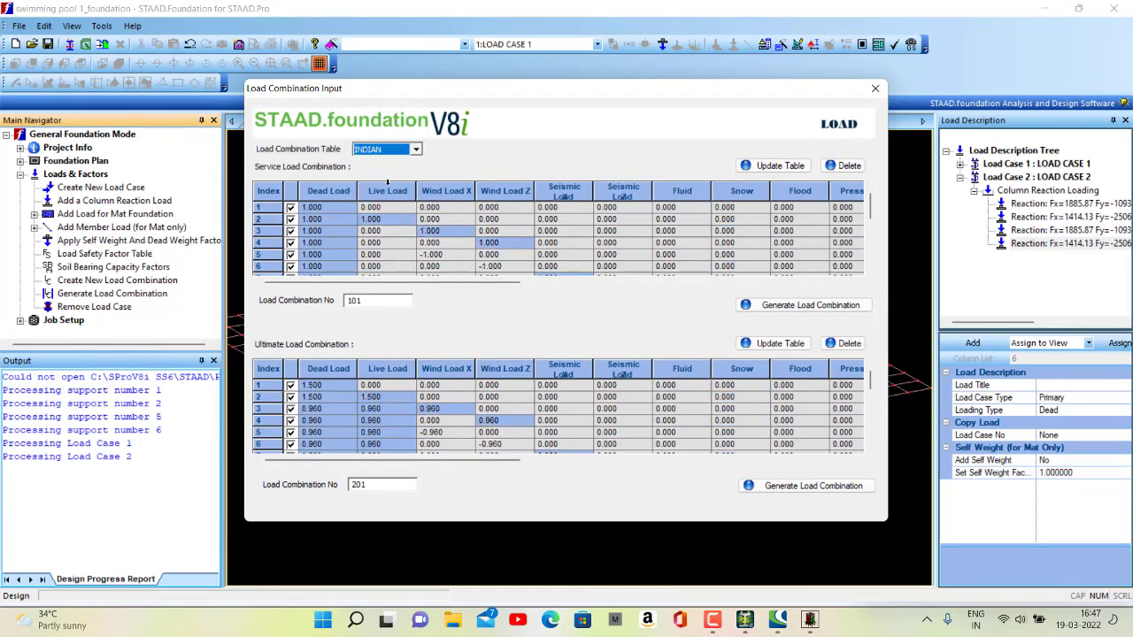
{"action": "left_click", "coordinate": [779, 165]}
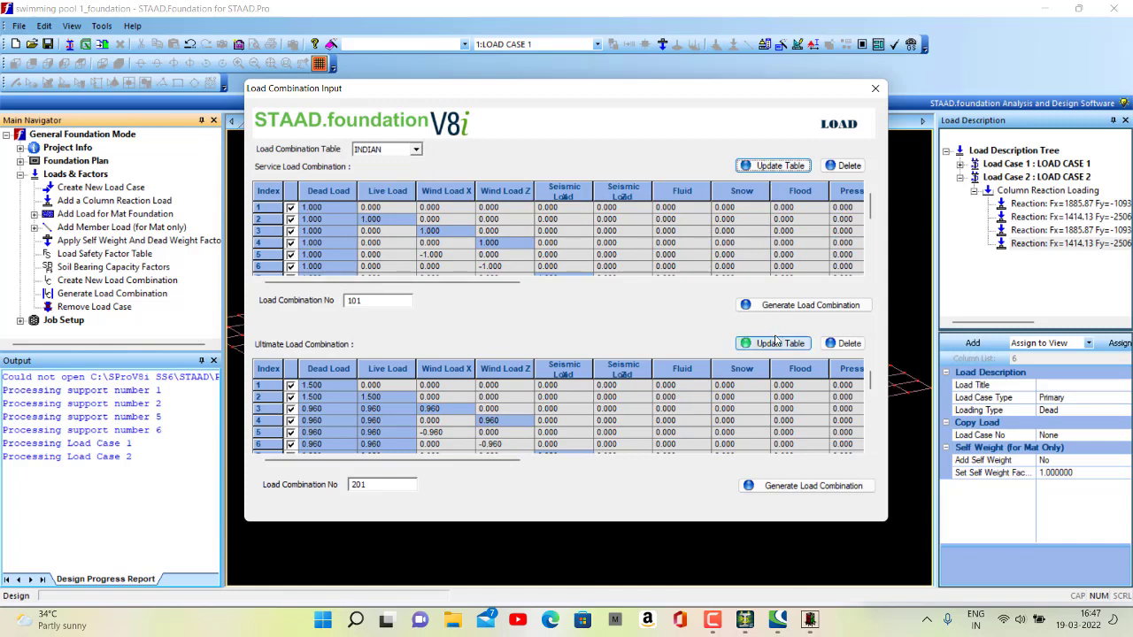
{"action": "left_click", "coordinate": [782, 305]}
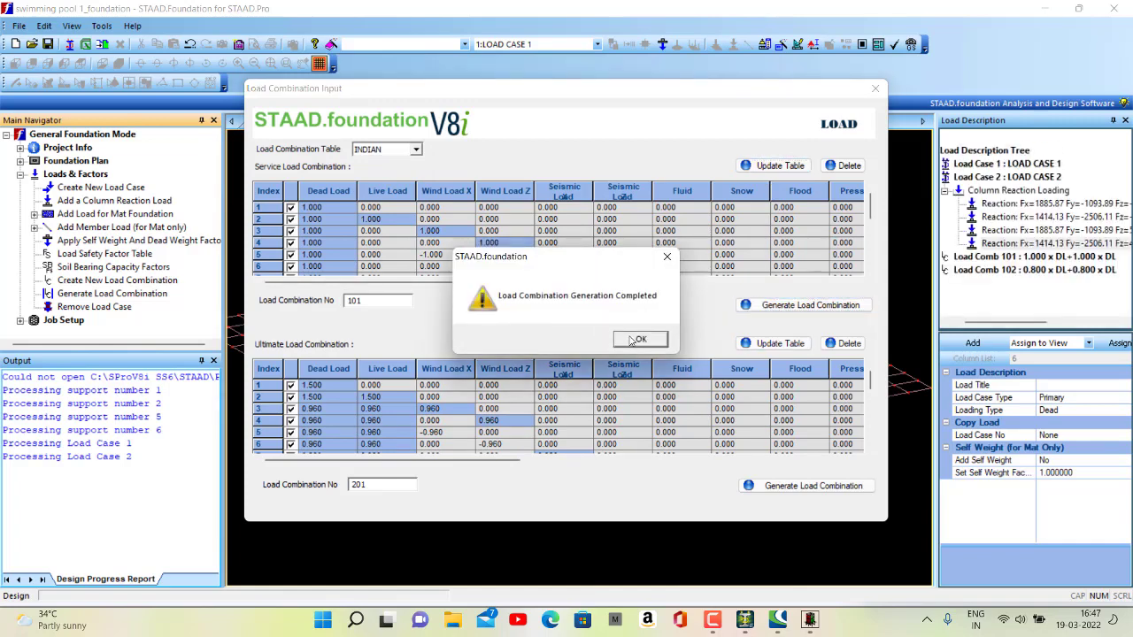
{"action": "left_click", "coordinate": [634, 341]}
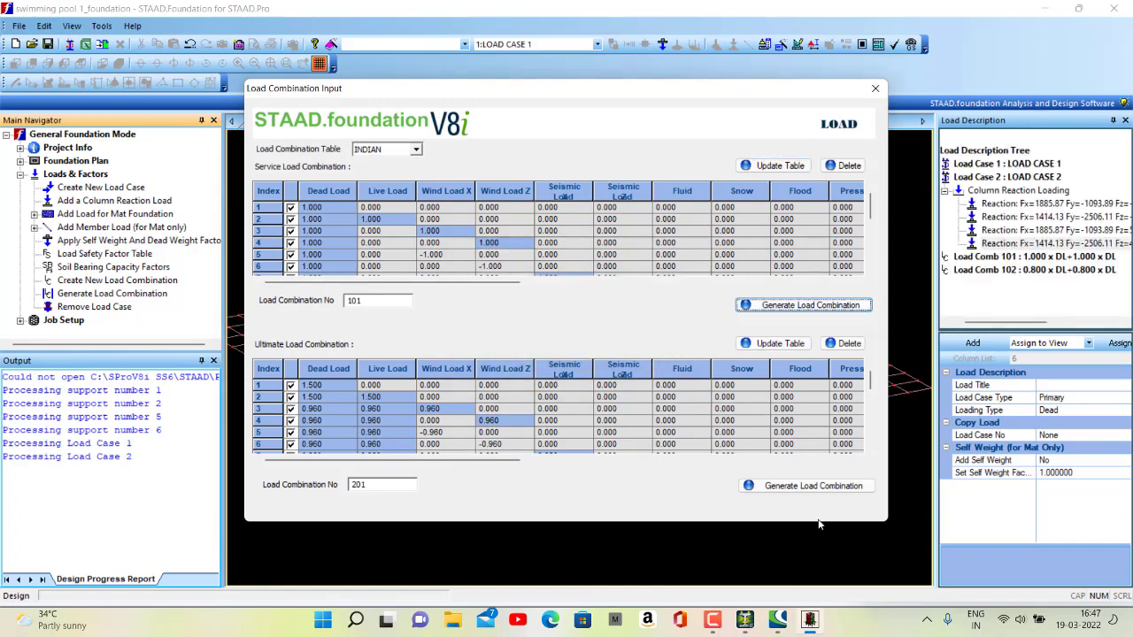
{"action": "left_click", "coordinate": [810, 487]}
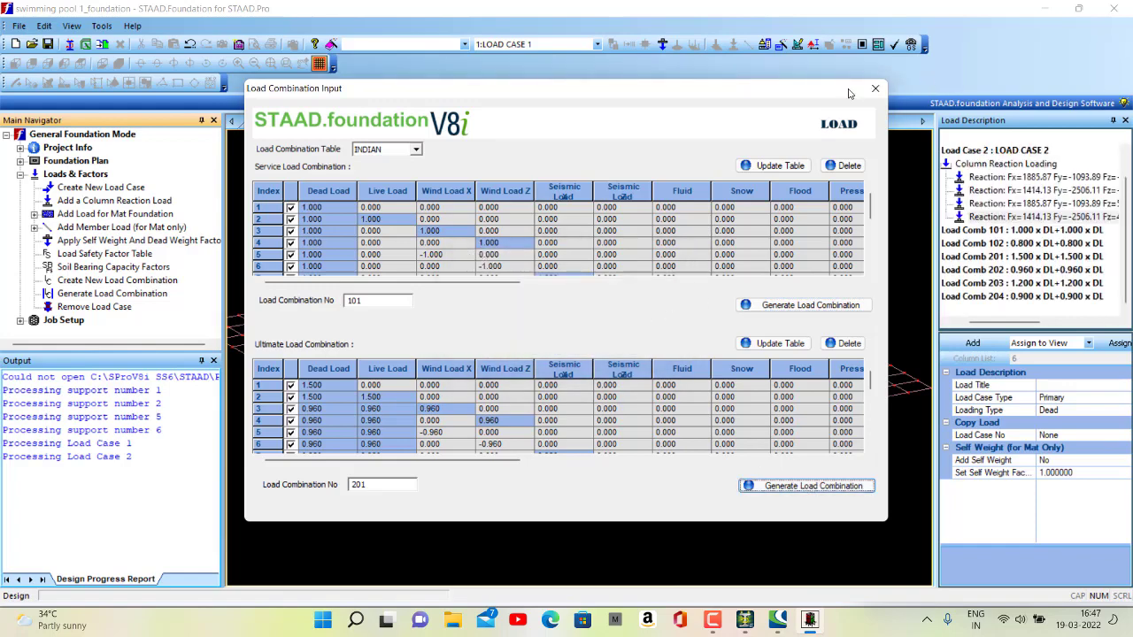
{"action": "left_click", "coordinate": [875, 90]}
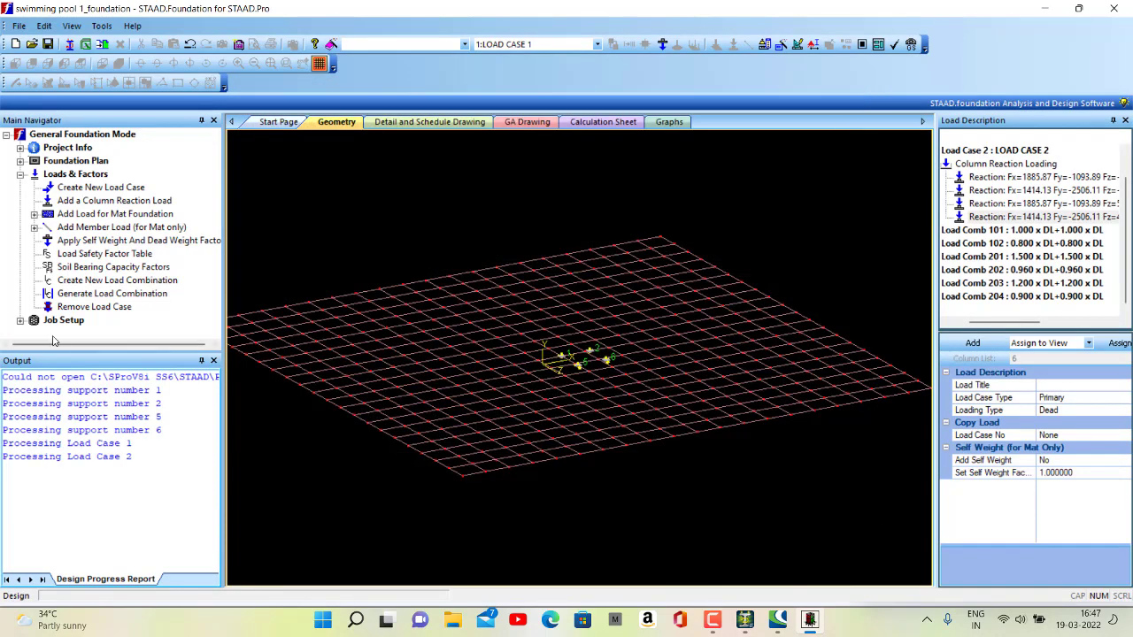
Start a new foundation job and name it "swimmind pool"
{"action": "left_click", "coordinate": [21, 322]}
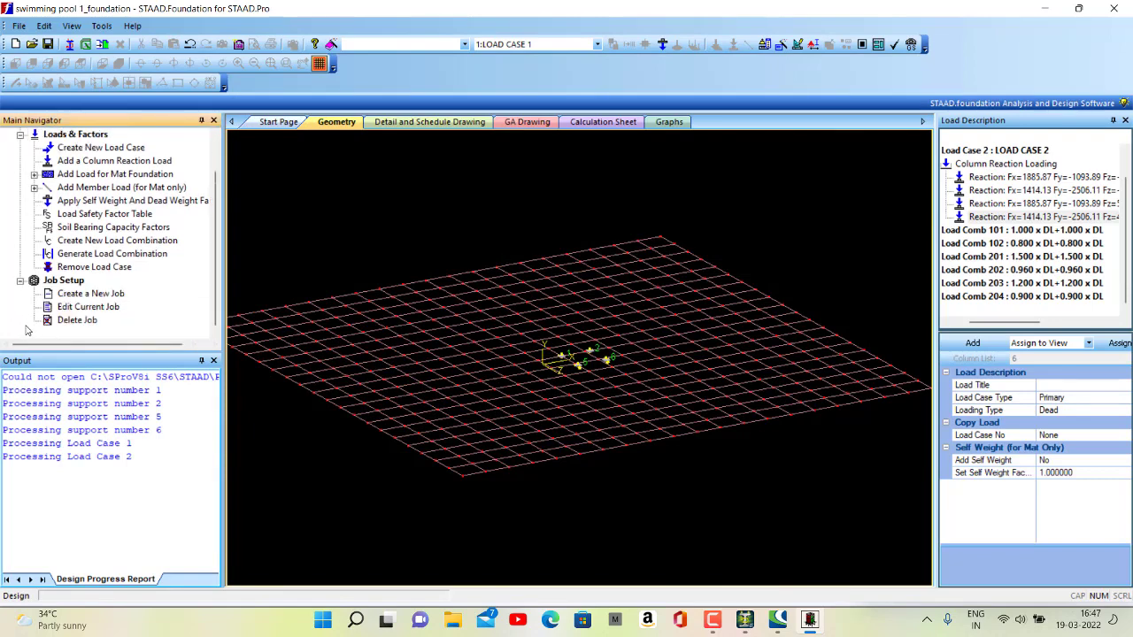
{"action": "left_click", "coordinate": [58, 296]}
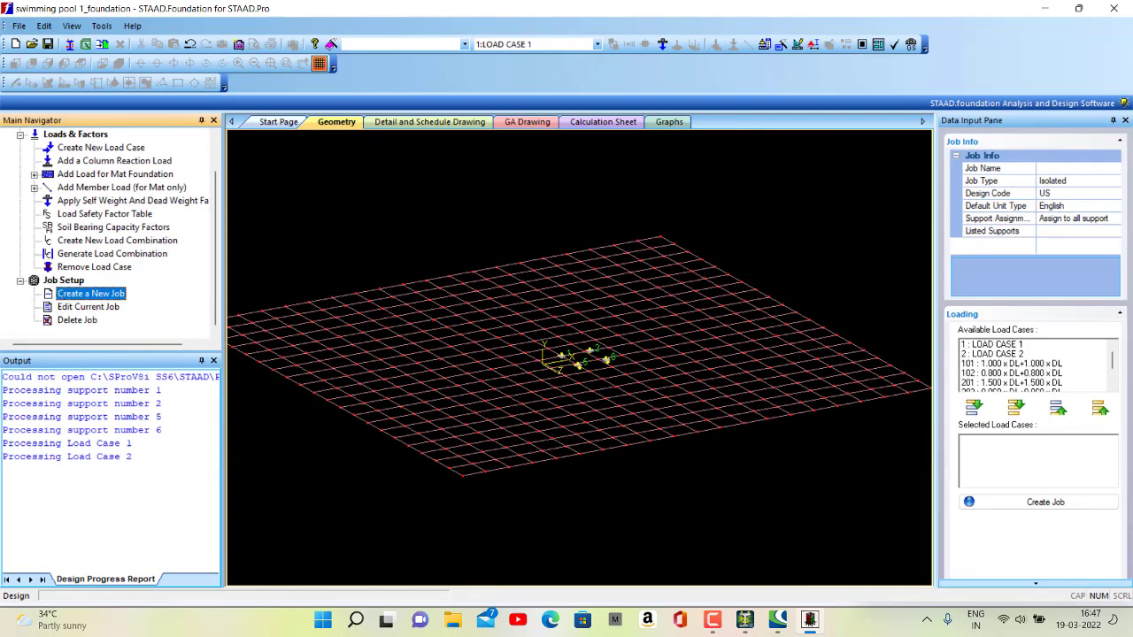
{"action": "left_click", "coordinate": [1056, 168]}
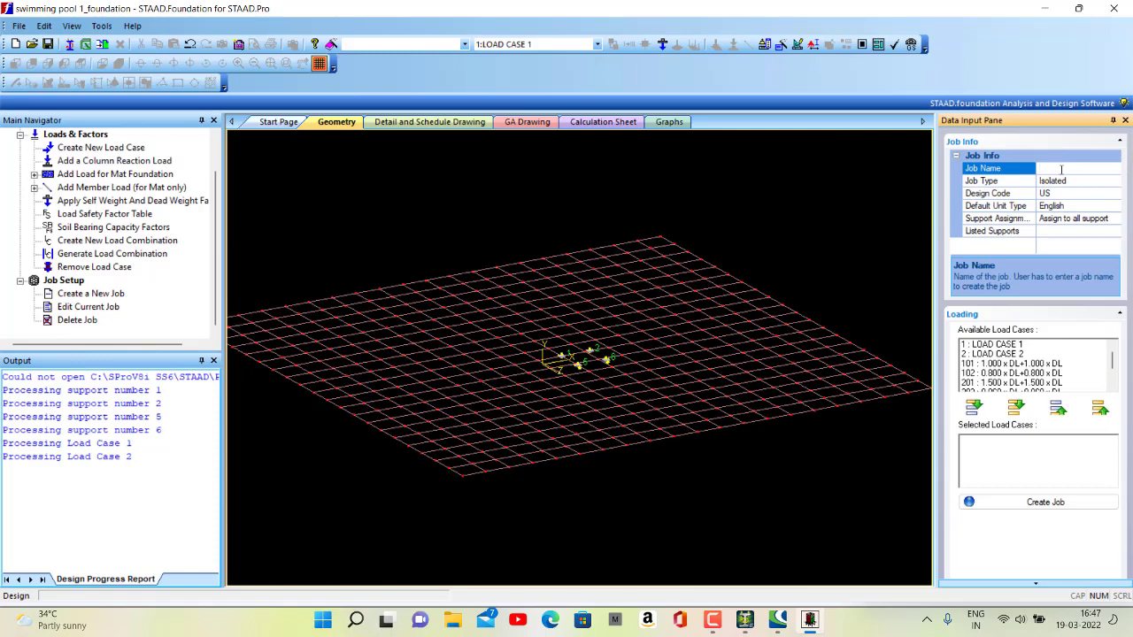
{"action": "type", "text": "swim"}
{"action": "key", "text": "BackSpace"}
{"action": "key", "text": "BackSpace"}
{"action": "key", "text": "BackSpace"}
{"action": "type", "text": "wimming pool"}
Set the design code to Indian for the isolated footing job and create the job with all load cases selected
{"action": "left_click", "coordinate": [1080, 184]}
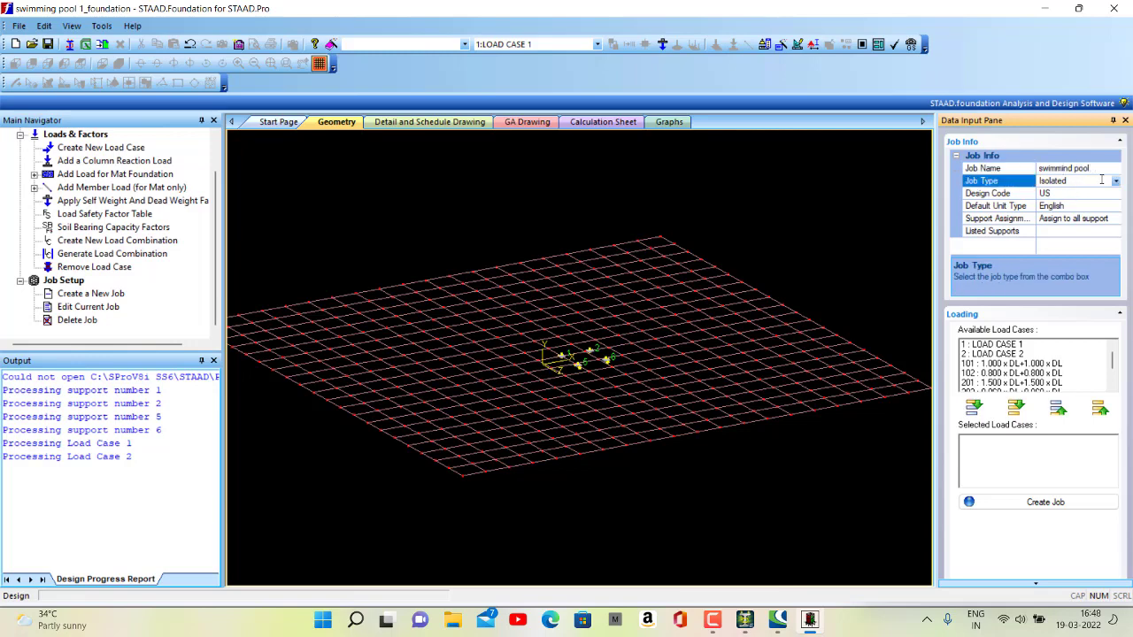
{"action": "left_click", "coordinate": [1116, 180]}
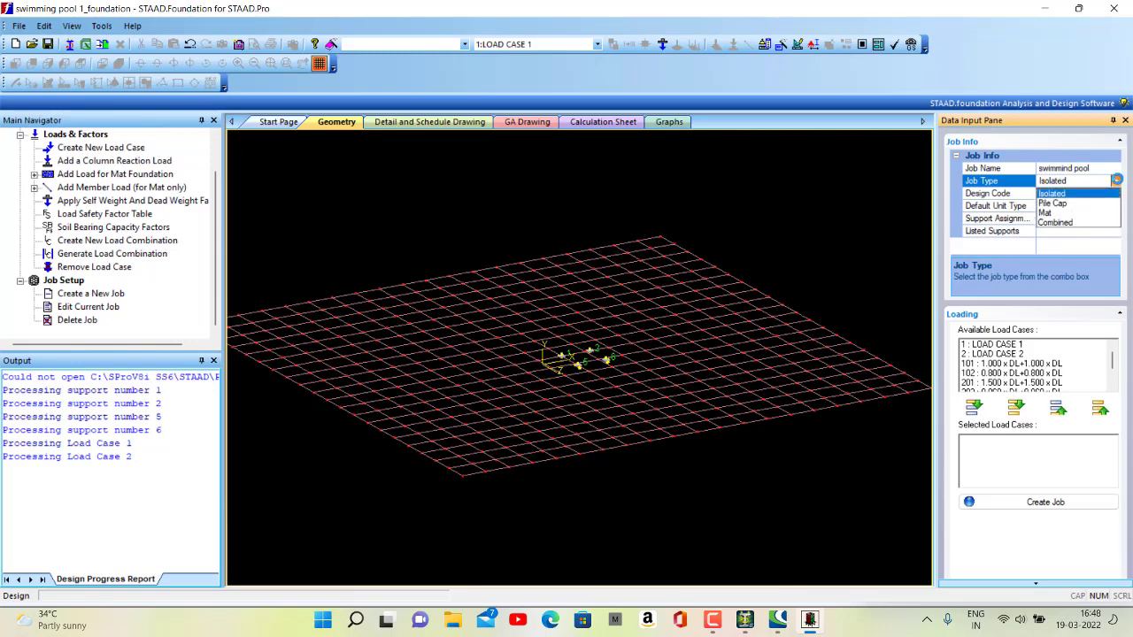
{"action": "left_click", "coordinate": [1116, 180]}
{"action": "left_click", "coordinate": [1088, 193]}
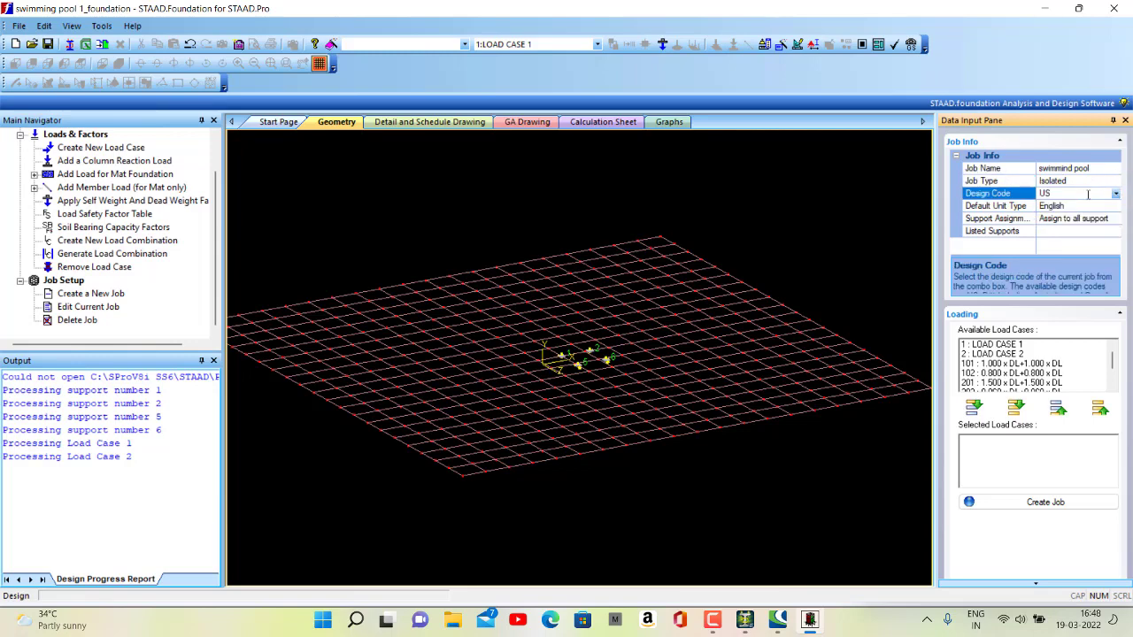
{"action": "left_click", "coordinate": [1115, 193]}
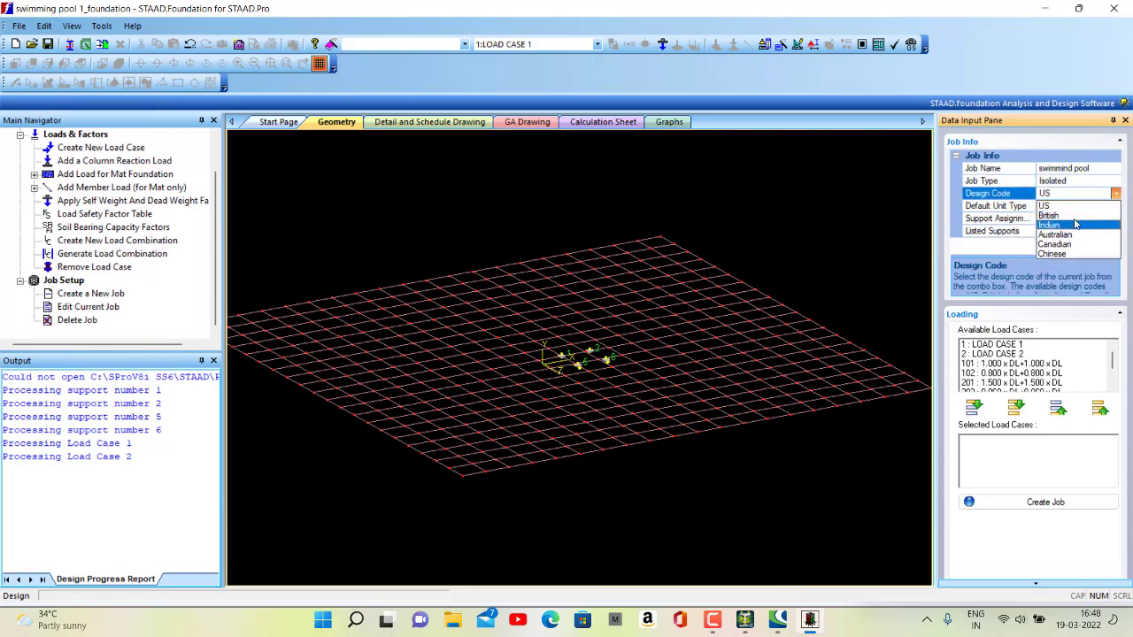
{"action": "left_click", "coordinate": [1075, 221]}
{"action": "left_click", "coordinate": [1081, 207]}
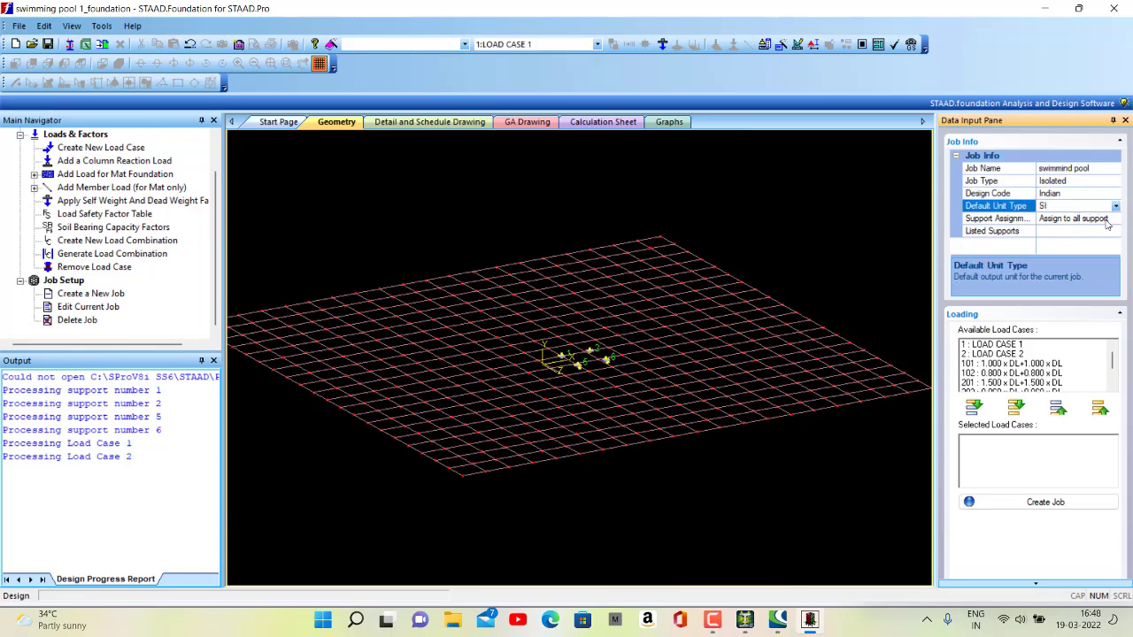
{"action": "left_click", "coordinate": [1109, 232]}
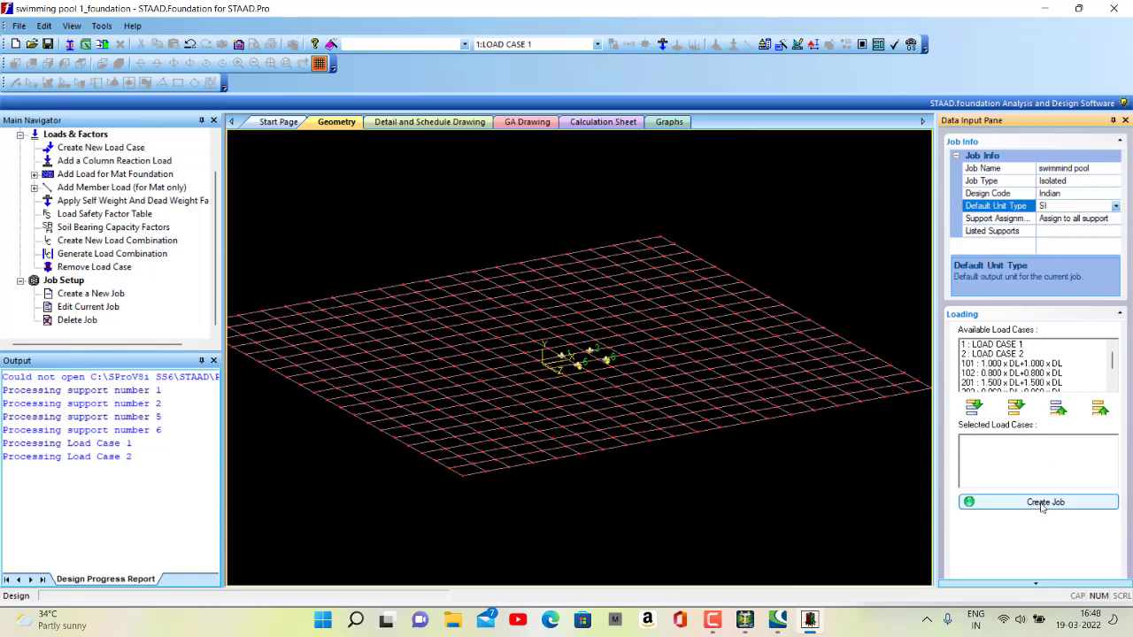
{"action": "left_click", "coordinate": [1016, 408]}
{"action": "left_click", "coordinate": [1051, 503]}
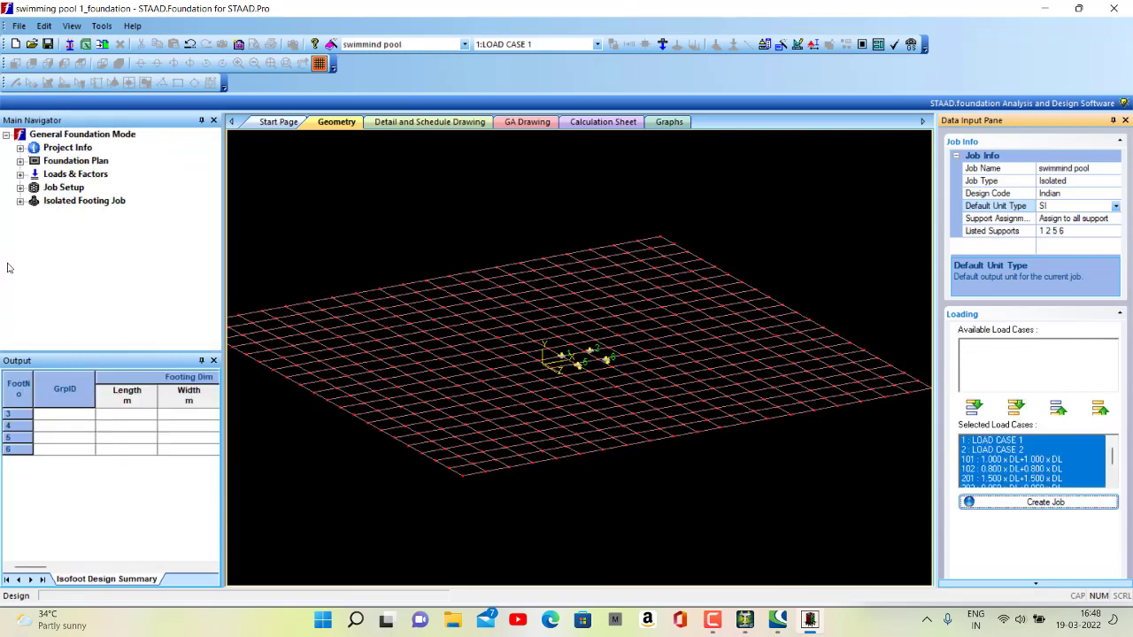
Run the design of the isolated footing job with its default design parameters
{"action": "left_click", "coordinate": [21, 202]}
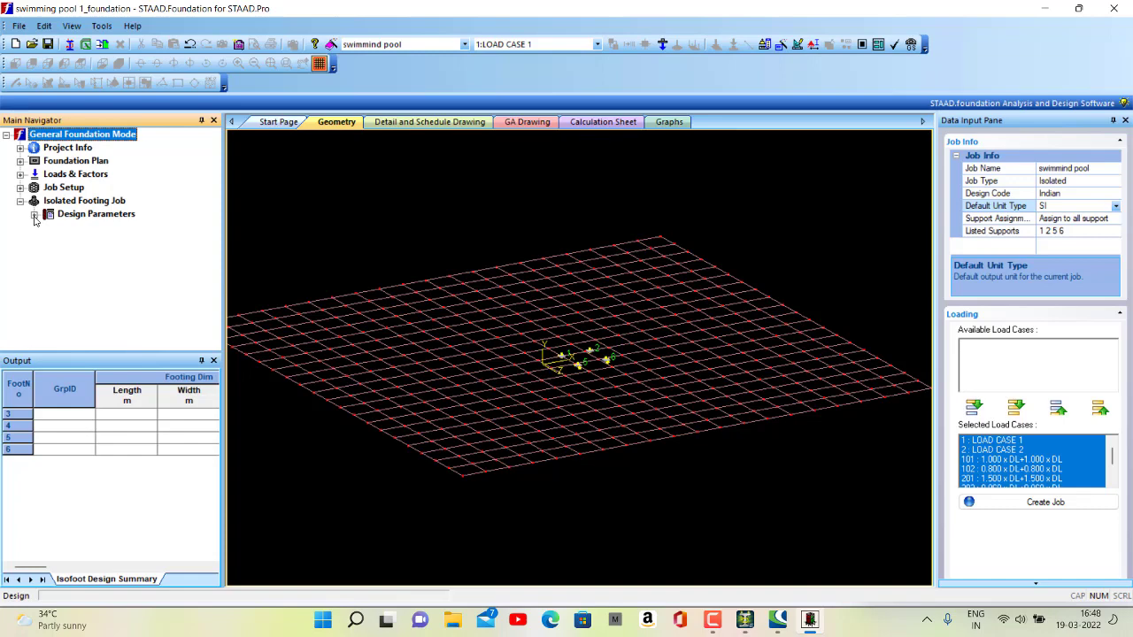
{"action": "left_click", "coordinate": [34, 215]}
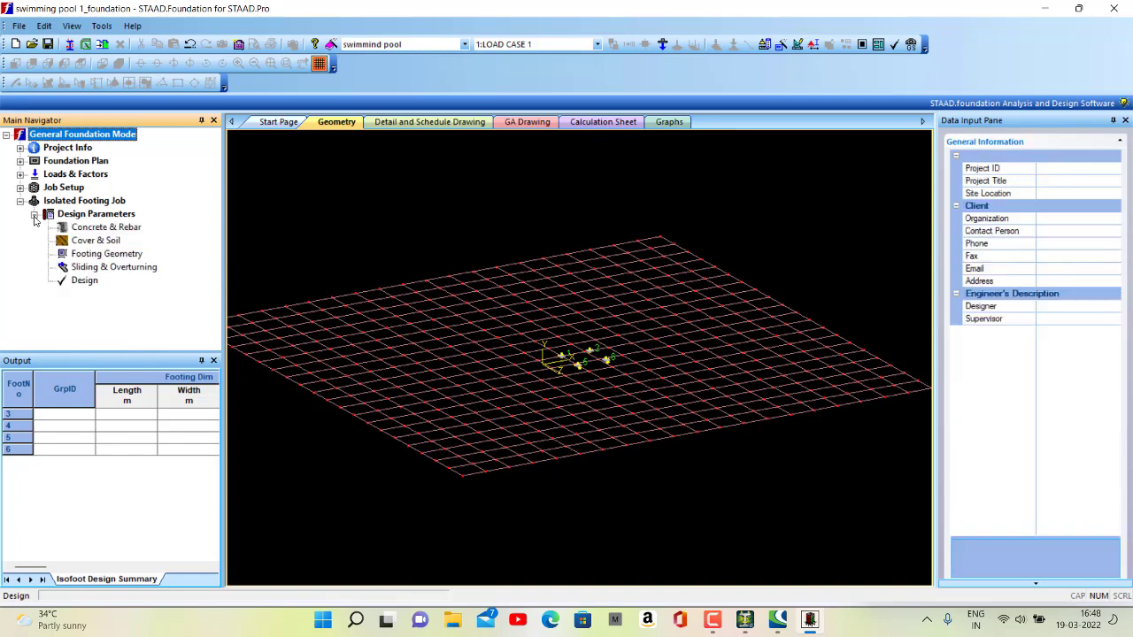
{"action": "left_click", "coordinate": [77, 283]}
{"action": "left_click", "coordinate": [568, 344]}
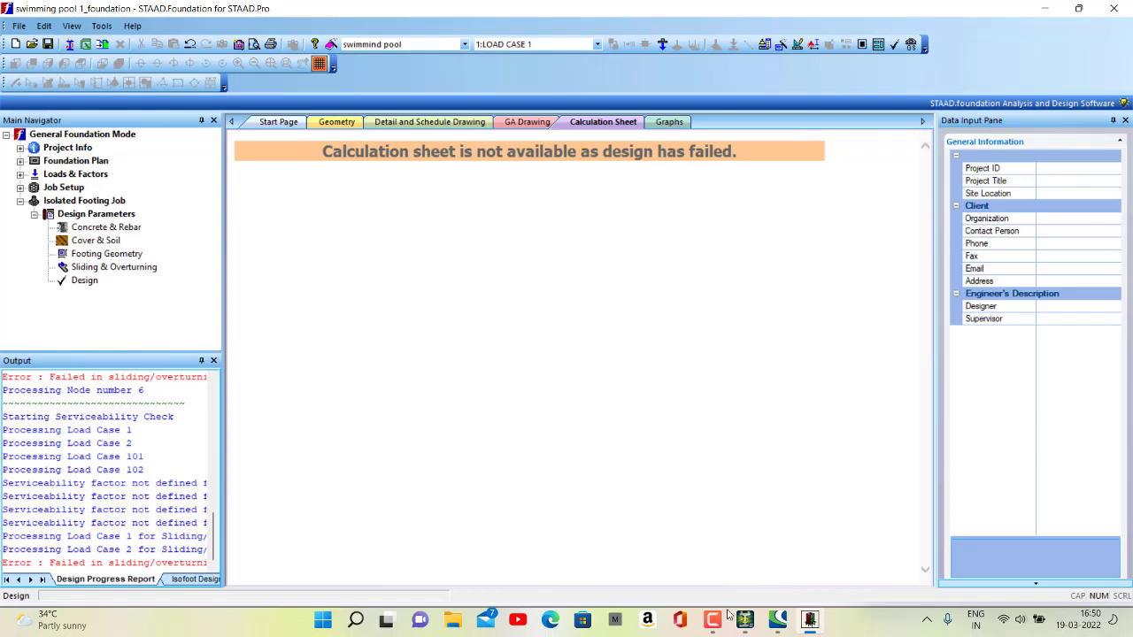
{"action": "mouse_move", "coordinate": [716, 629]}
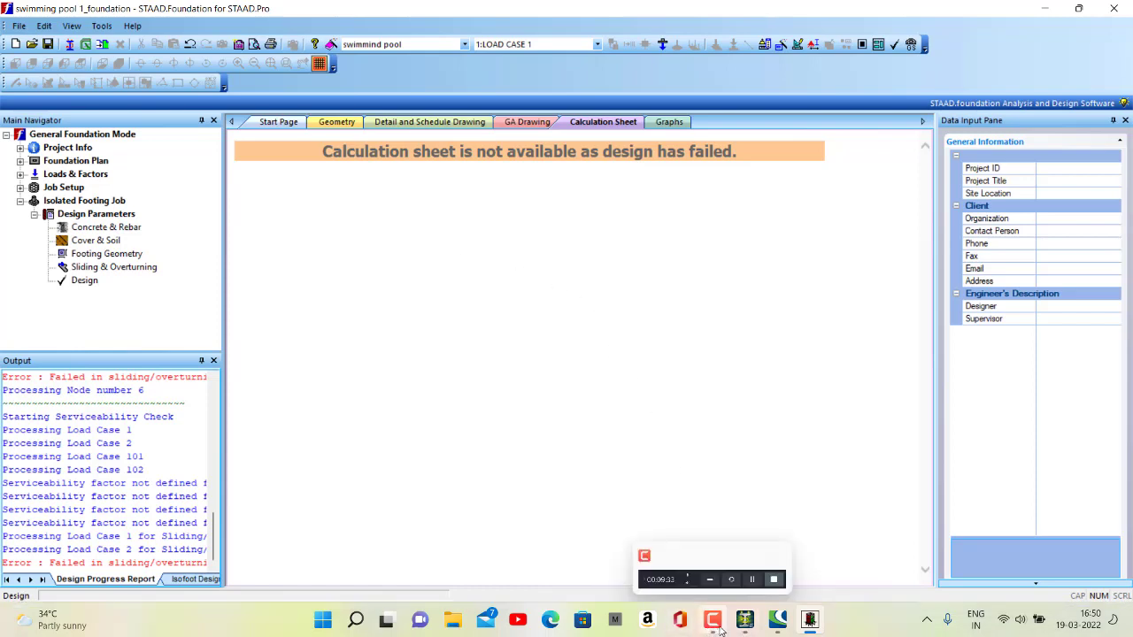
{"action": "mouse_move", "coordinate": [752, 632]}
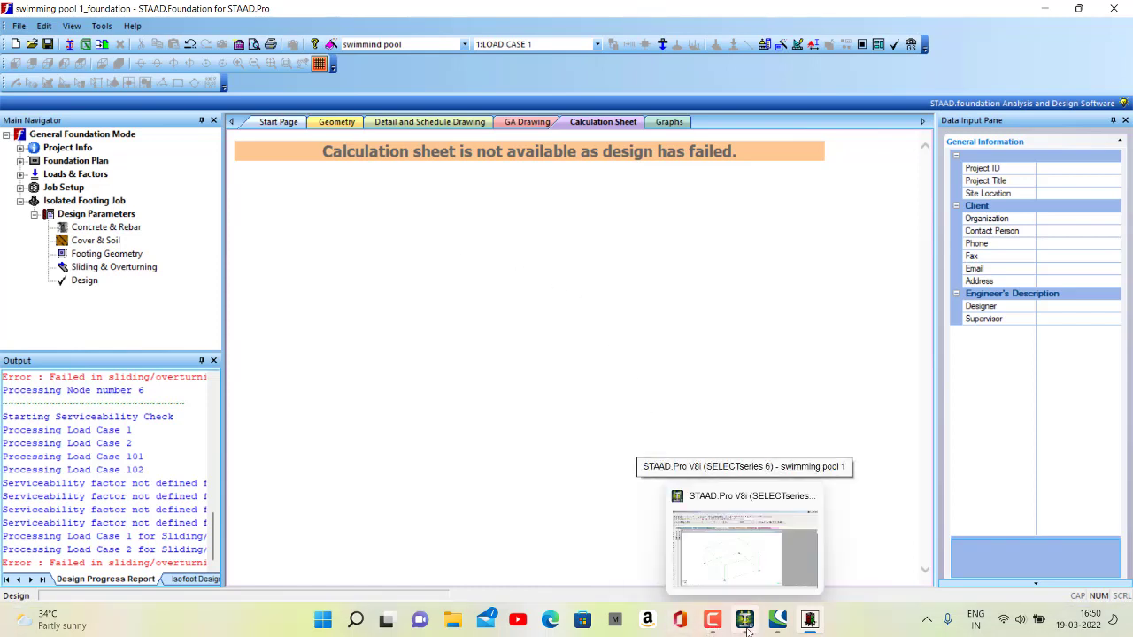
{"action": "left_click", "coordinate": [748, 630]}
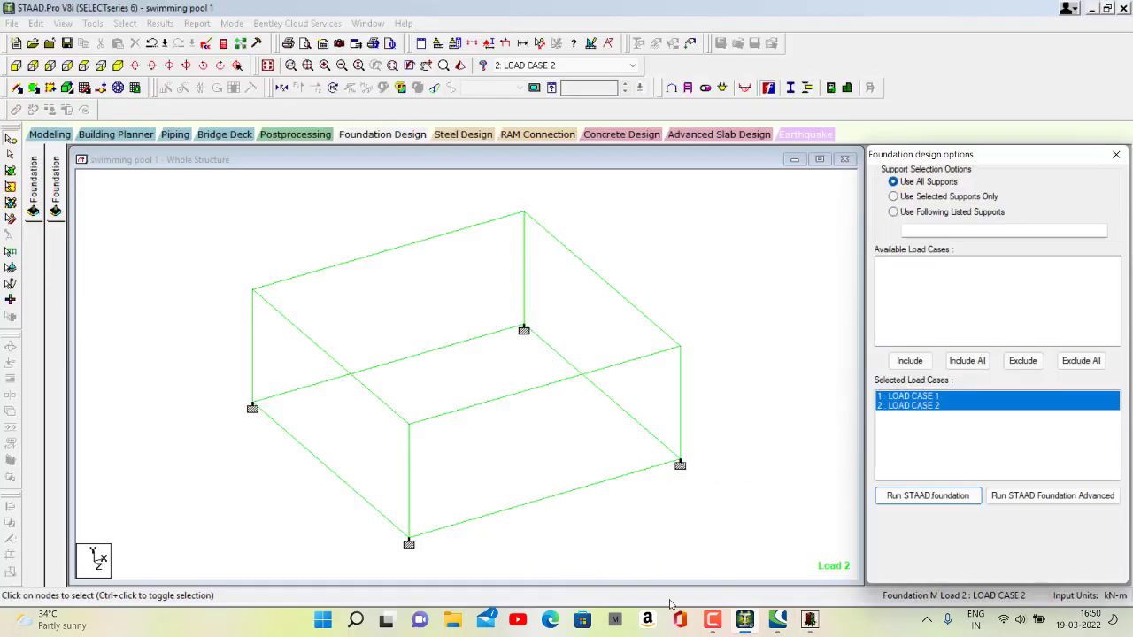
{"action": "left_click", "coordinate": [711, 630]}
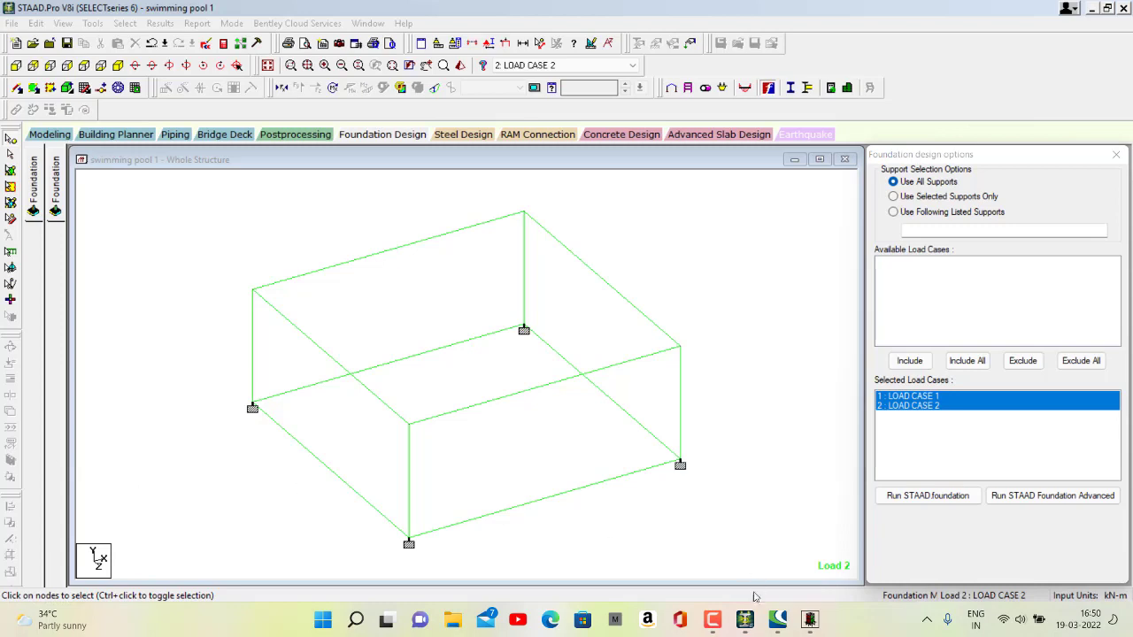
{"action": "left_click", "coordinate": [807, 621]}
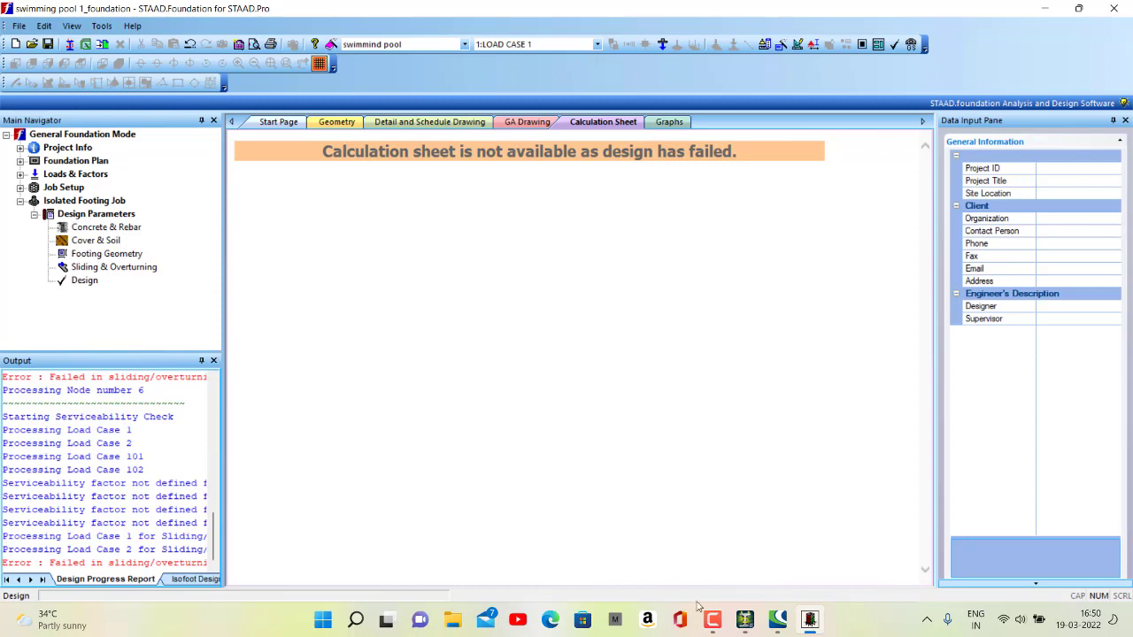
{"action": "left_click", "coordinate": [713, 630]}
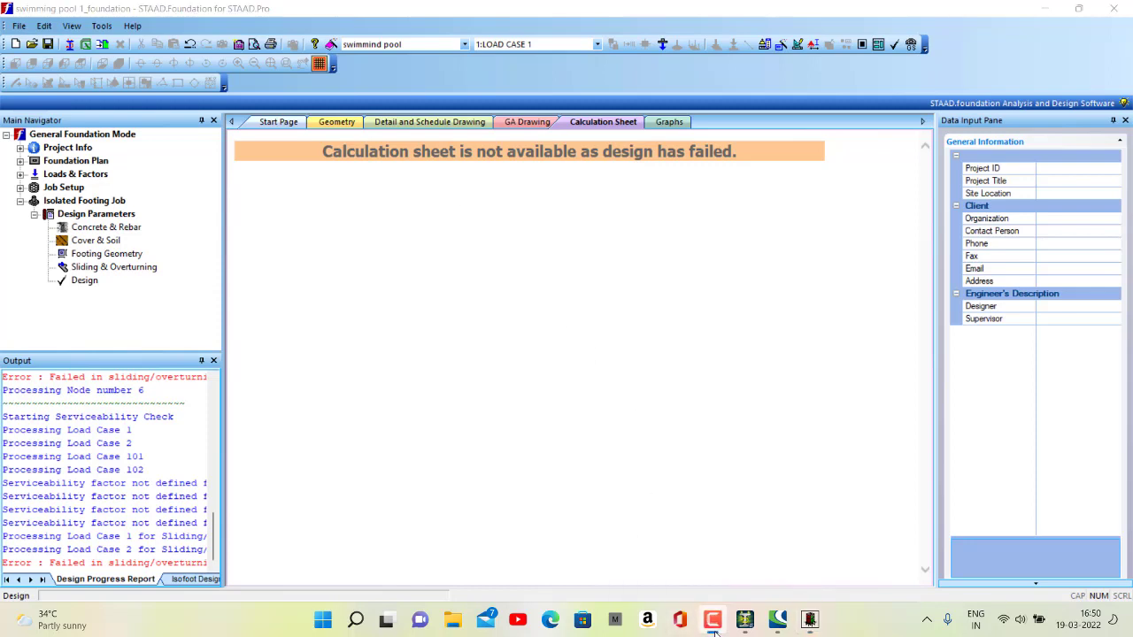